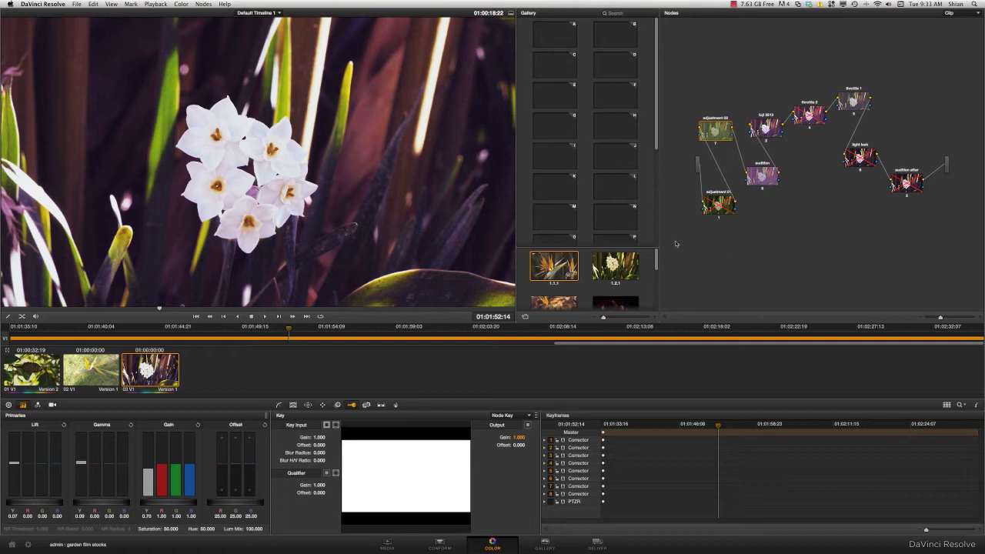
# Disable the audition, throttle 1, fuji 3513 and adjustment 02 nodes, nudging the two adjustment nodes in the graph.
pyautogui.moveTo(719, 204); pyautogui.dragTo(717, 208)
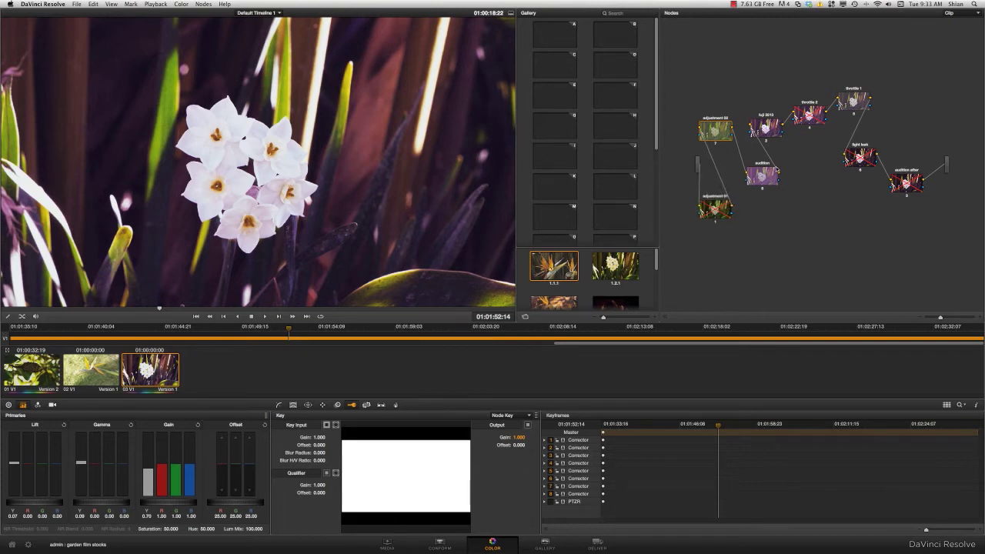
pyautogui.moveTo(717, 132); pyautogui.dragTo(721, 131)
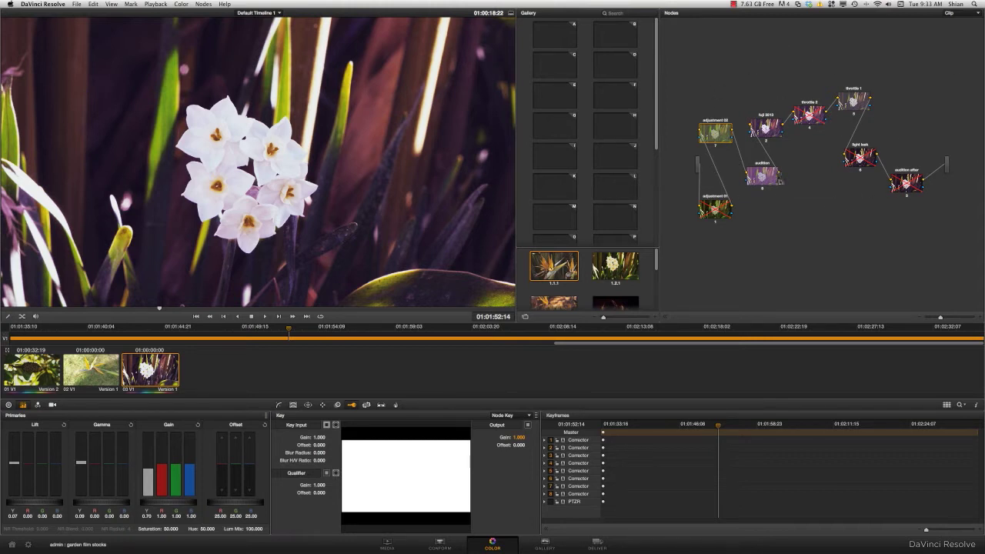
pyautogui.click(762, 189)
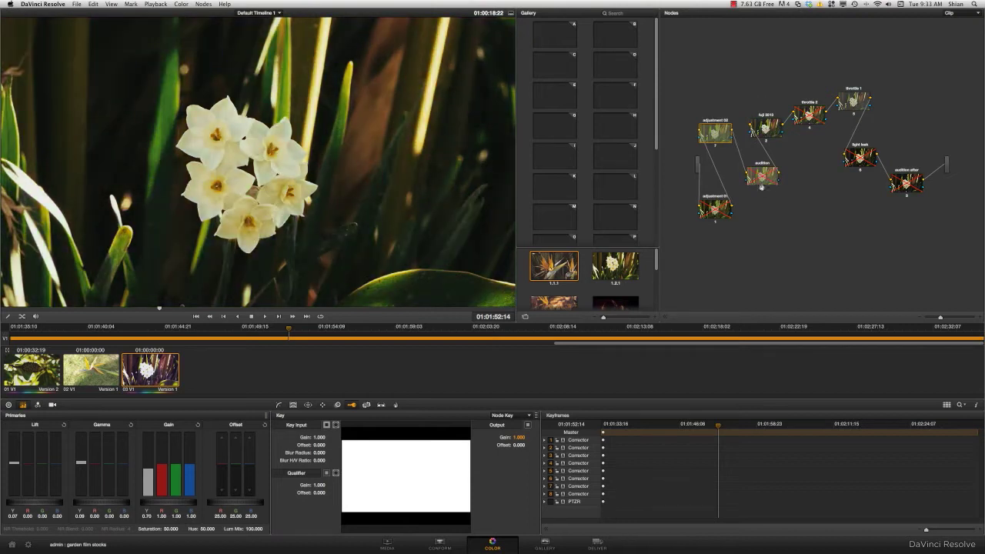
pyautogui.moveTo(717, 137); pyautogui.dragTo(720, 151)
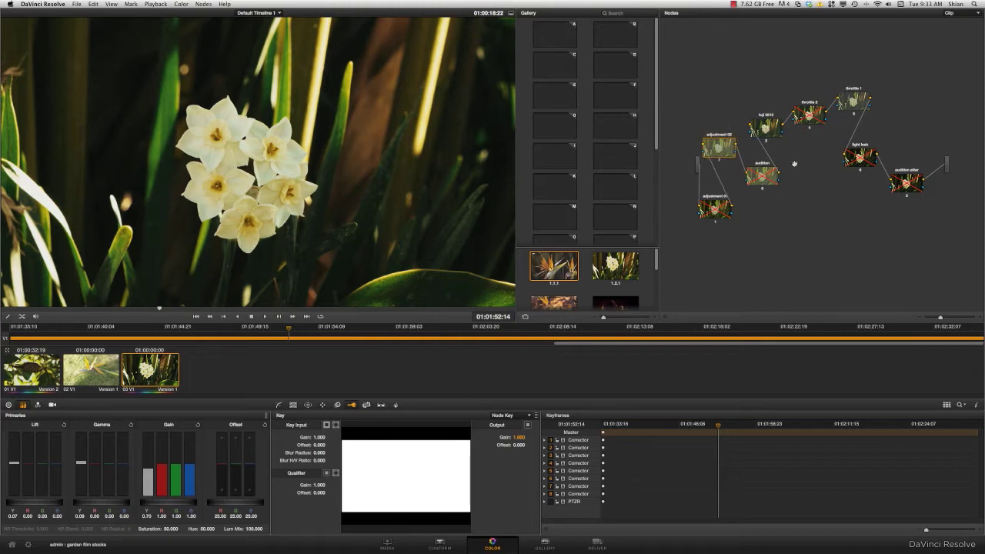
pyautogui.click(853, 114)
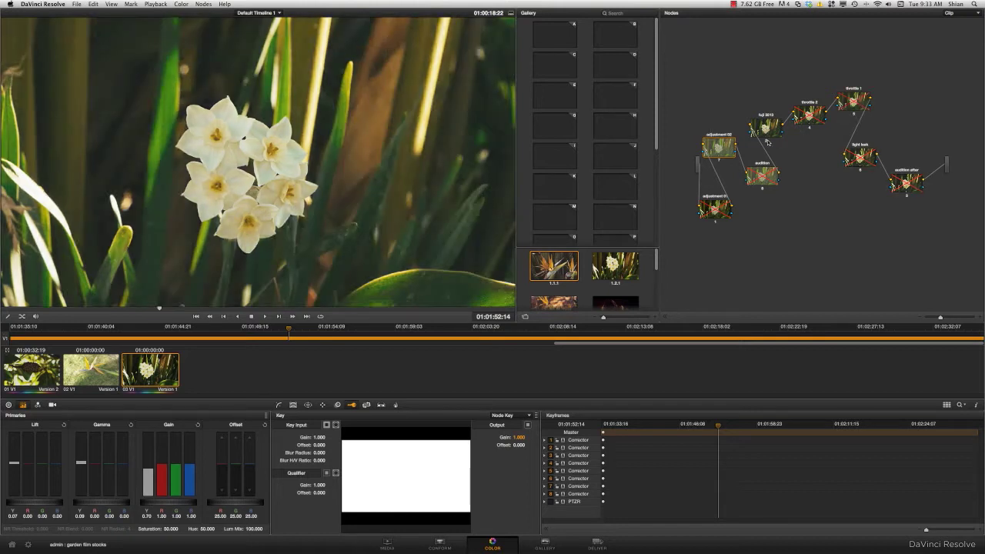
pyautogui.click(767, 141)
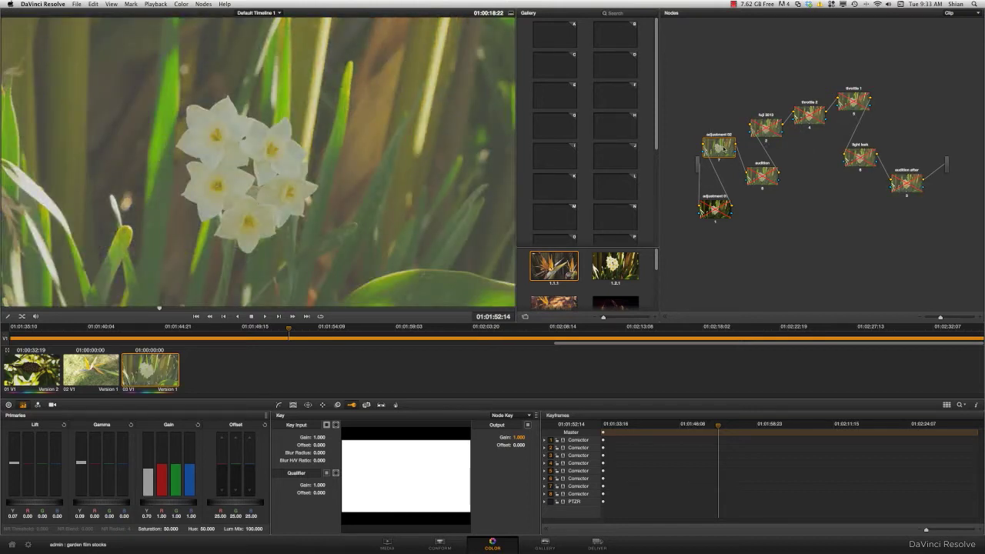
pyautogui.moveTo(724, 149); pyautogui.dragTo(721, 144)
pyautogui.hotkey('ctrl', 'd')
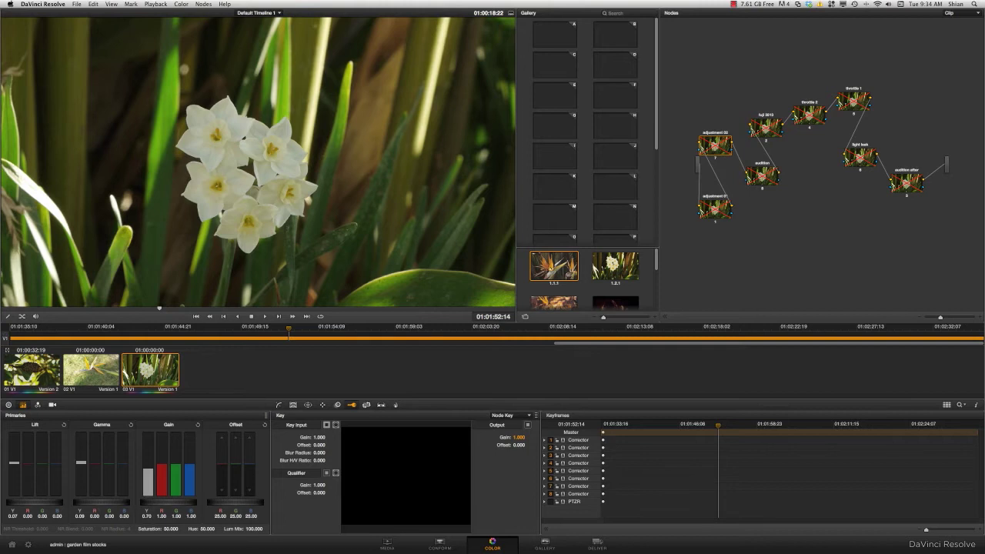
# Show the video scopes, place them beside the viewer below the node graph, and re-enable the adjustment 02 node.
pyautogui.press('super+shift+w')
pyautogui.moveTo(407, 211); pyautogui.dragTo(788, 235)
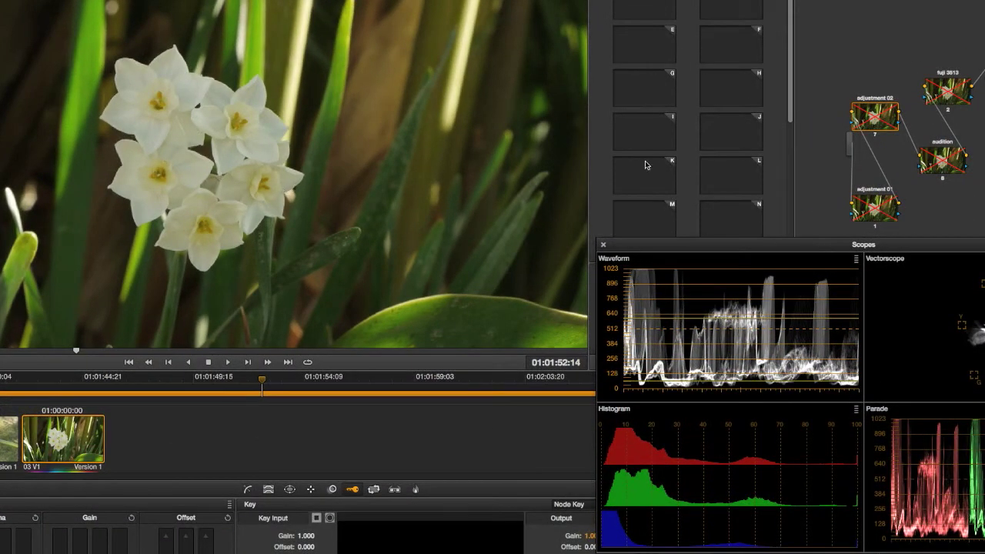
pyautogui.click(877, 136)
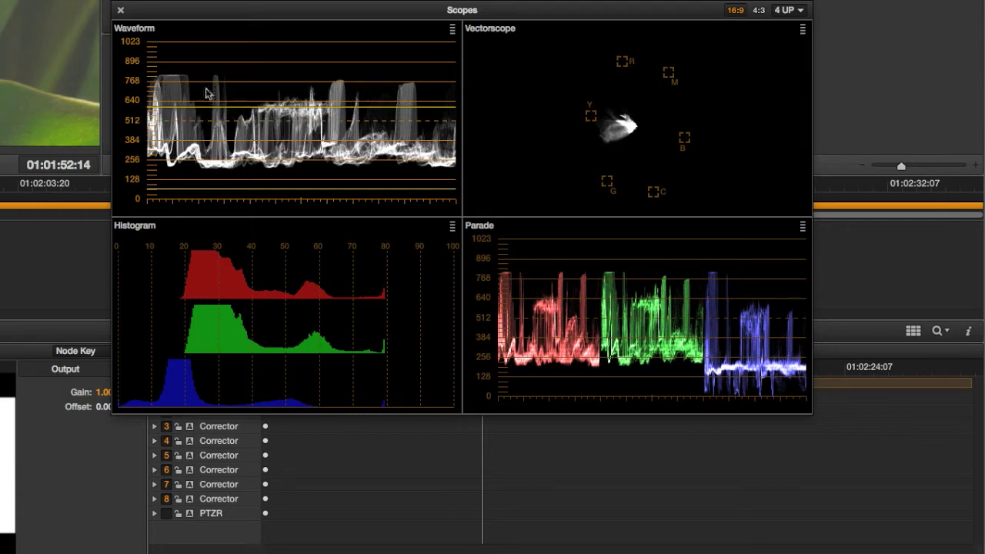
# Review the waveform scope's reference levels and put the scopes window away.
pyautogui.click(454, 30)
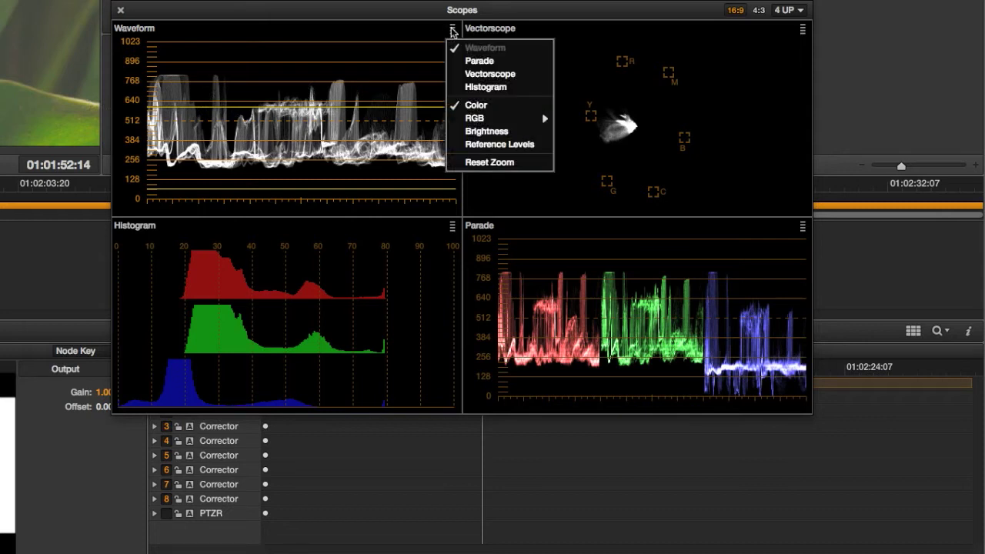
pyautogui.click(521, 145)
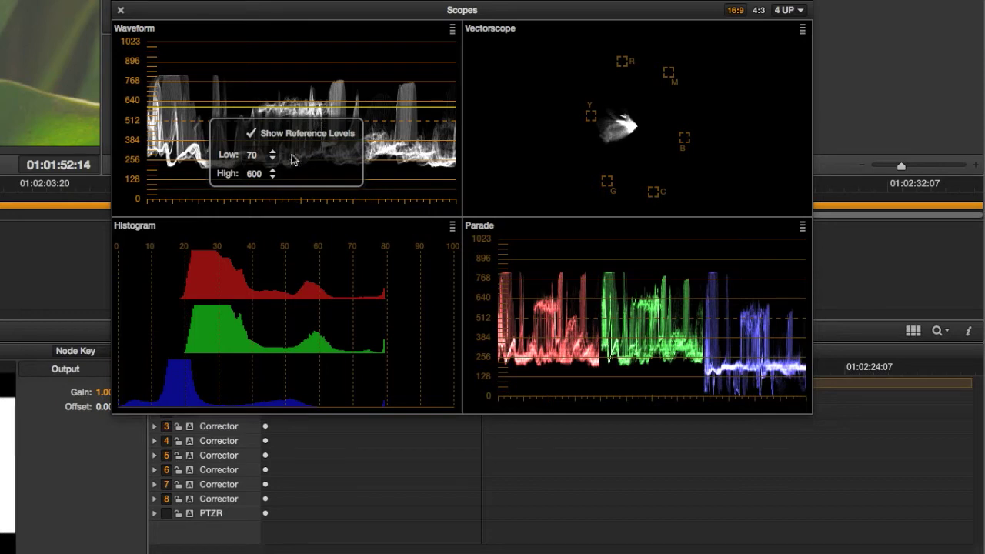
pyautogui.click(435, 63)
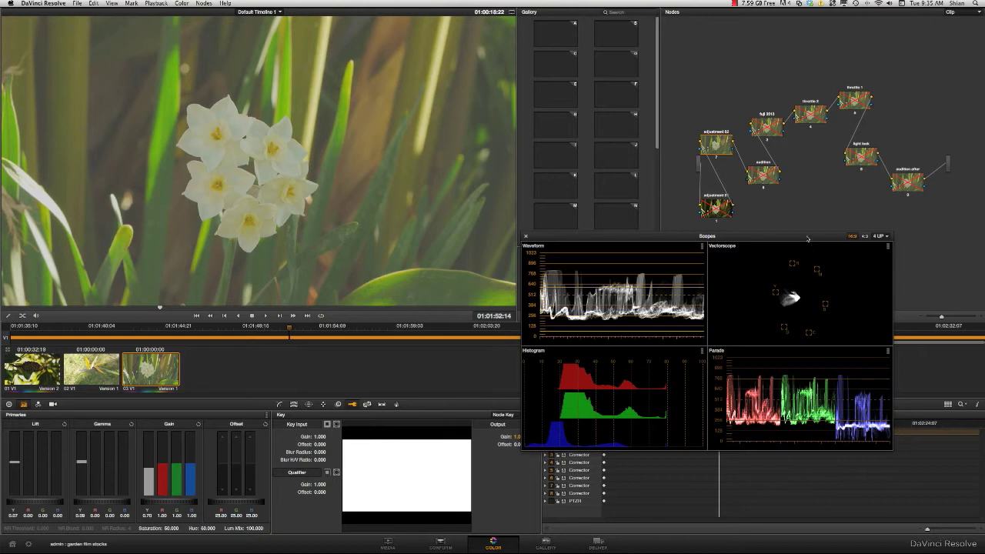
pyautogui.moveTo(807, 239); pyautogui.dragTo(0, 154)
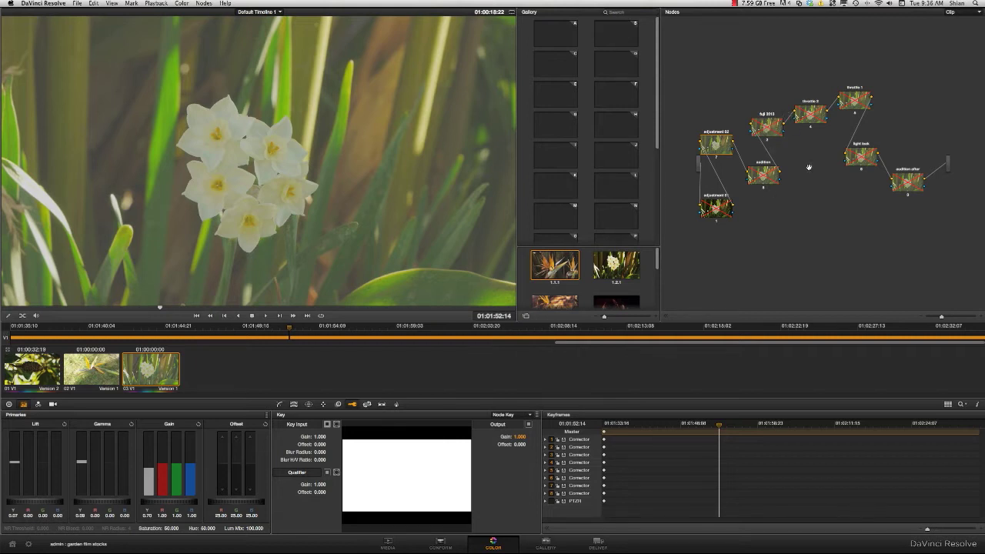
# Show the curves, make room around the audition and fuji 3513 nodes, and add a serial node after adjustment 02.
pyautogui.click(280, 404)
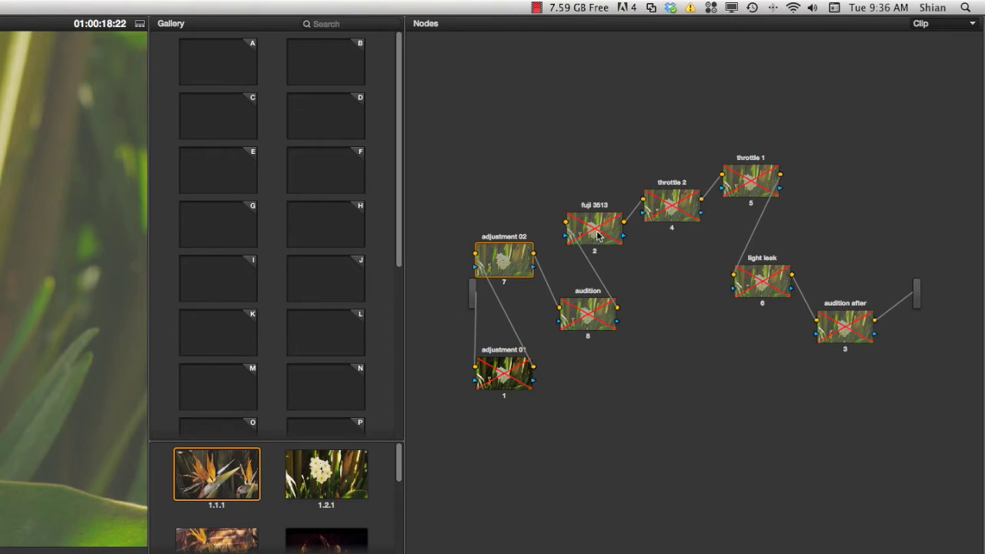
pyautogui.moveTo(585, 319); pyautogui.dragTo(599, 292)
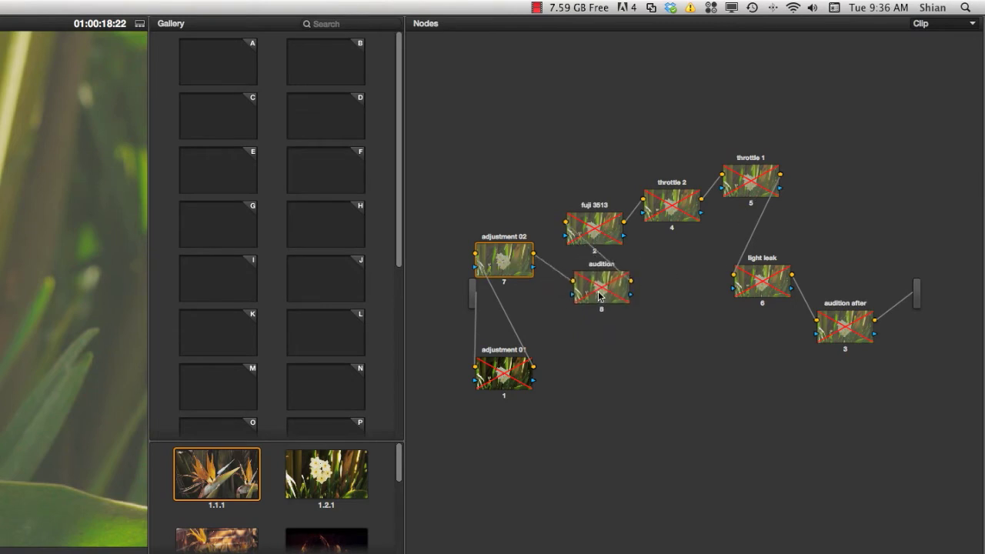
pyautogui.moveTo(596, 239); pyautogui.dragTo(604, 226)
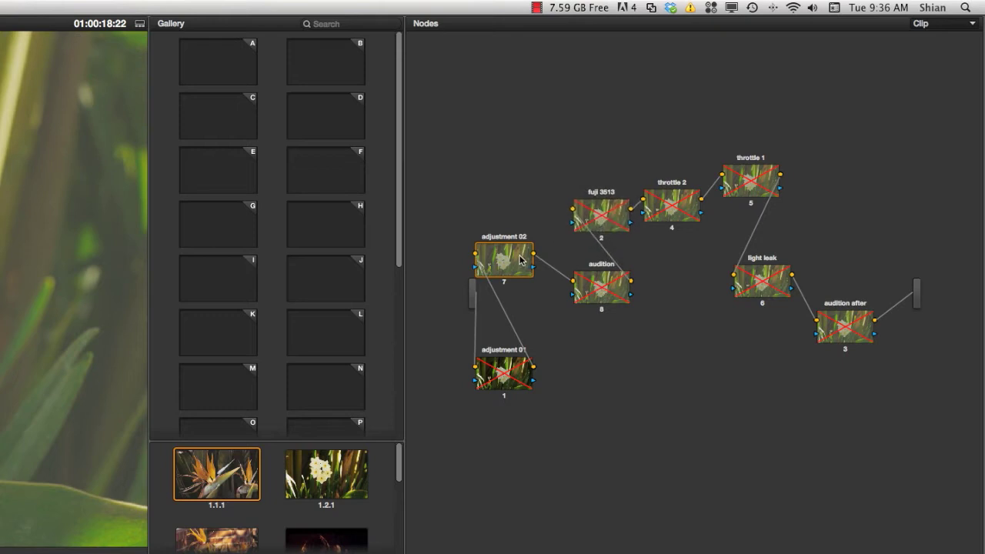
pyautogui.moveTo(519, 259); pyautogui.dragTo(522, 260)
pyautogui.hotkey('alt', 's')
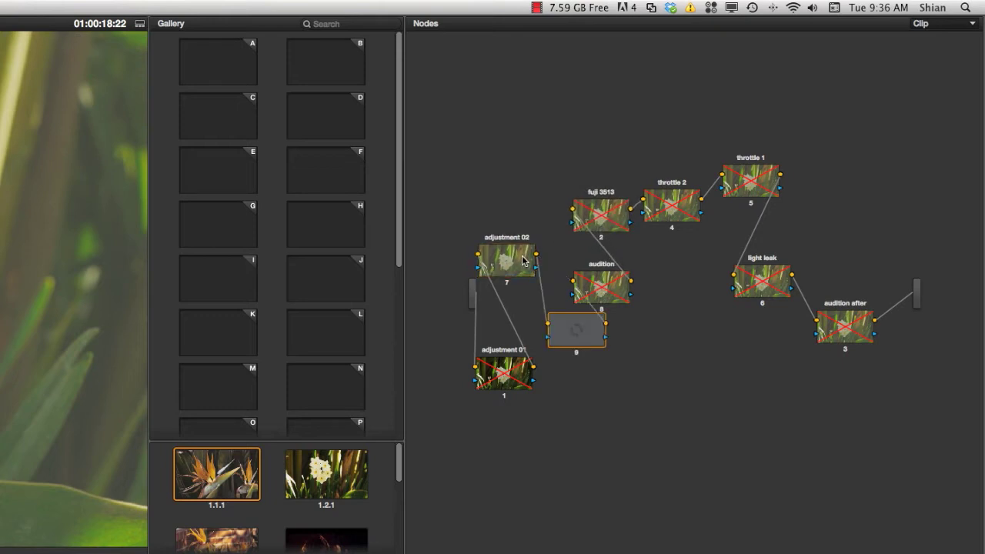
pyautogui.moveTo(577, 344); pyautogui.dragTo(570, 345)
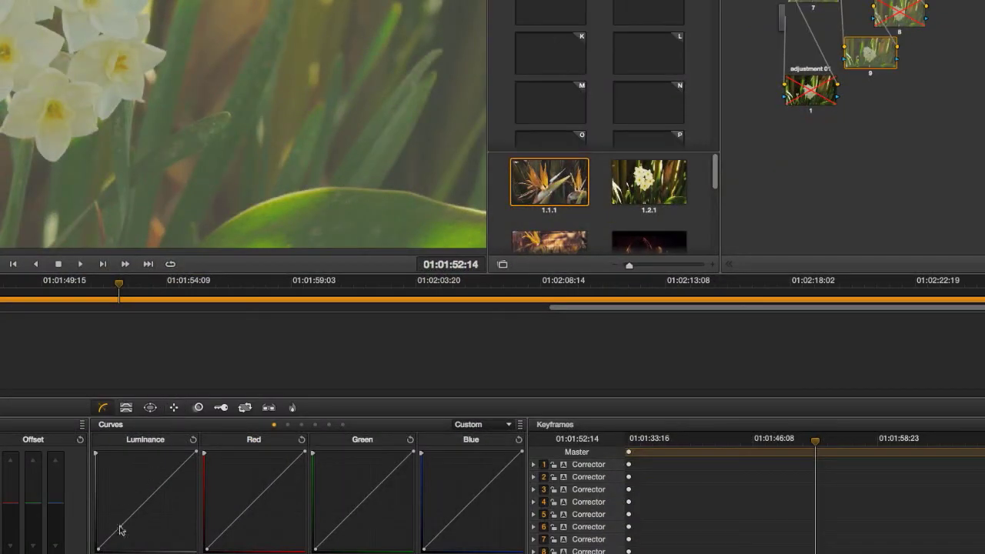
# Shape an S-curve on the added node's luminance curve by lowering the shadows and raising the highlights.
pyautogui.moveTo(121, 527); pyautogui.dragTo(128, 537)
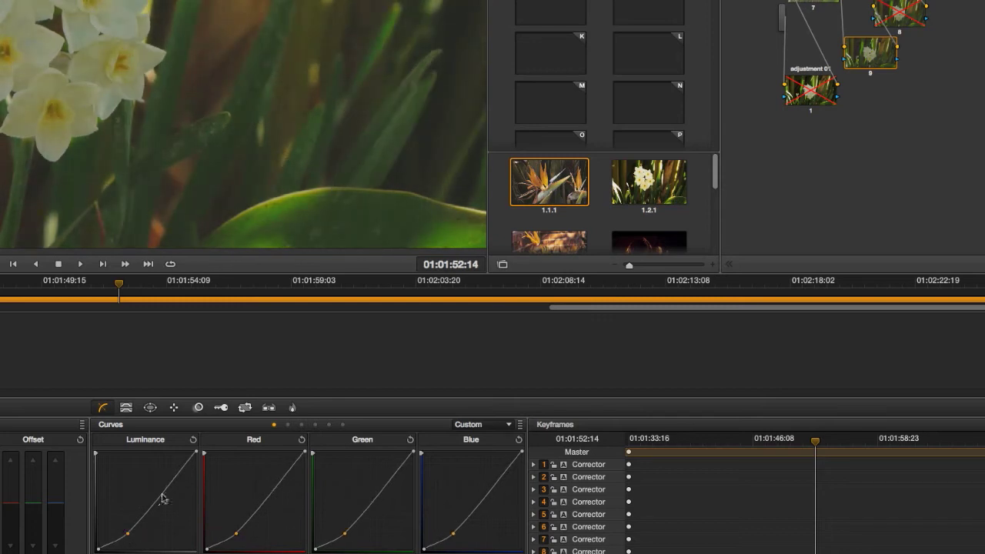
pyautogui.moveTo(174, 484); pyautogui.dragTo(173, 473)
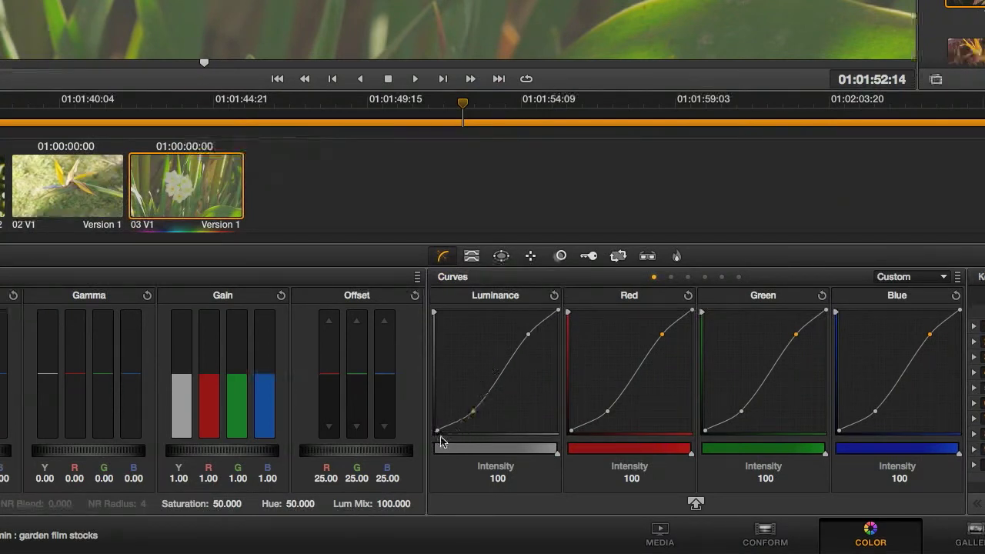
pyautogui.click(474, 411)
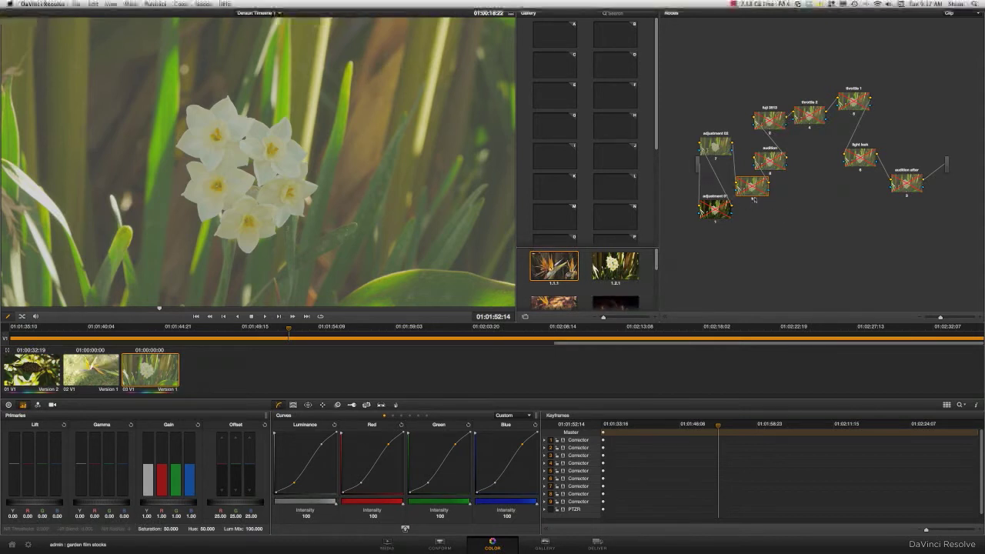
# Delete the added serial node and reposition the audition, audition after and adjustment 02 nodes.
pyautogui.press('Delete')
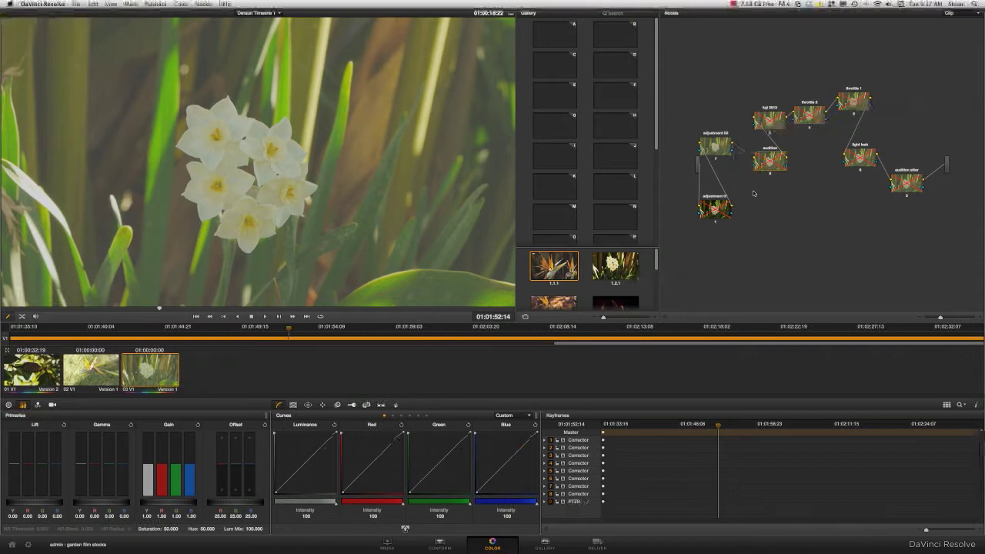
pyautogui.moveTo(784, 165); pyautogui.dragTo(775, 187)
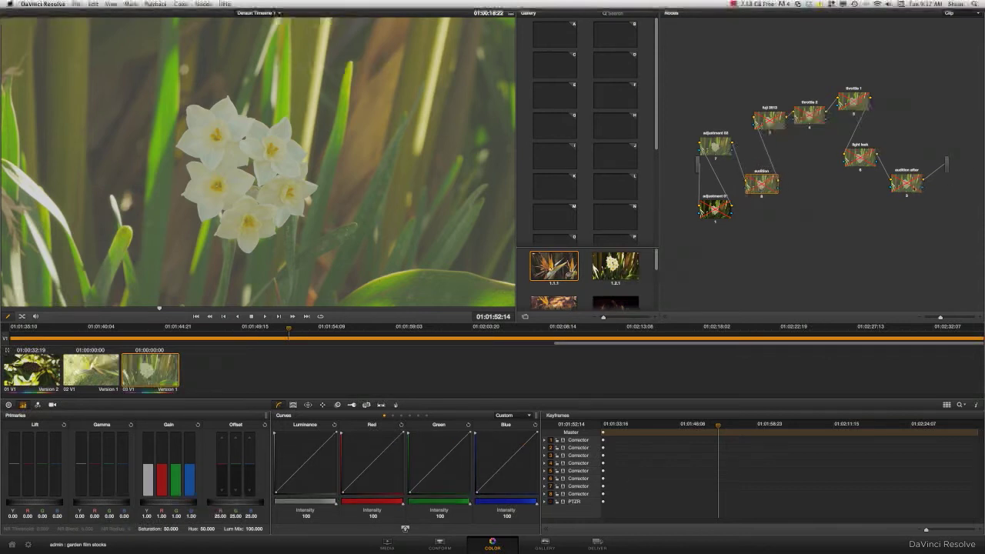
pyautogui.moveTo(910, 188); pyautogui.dragTo(919, 187)
pyautogui.moveTo(761, 188); pyautogui.dragTo(759, 185)
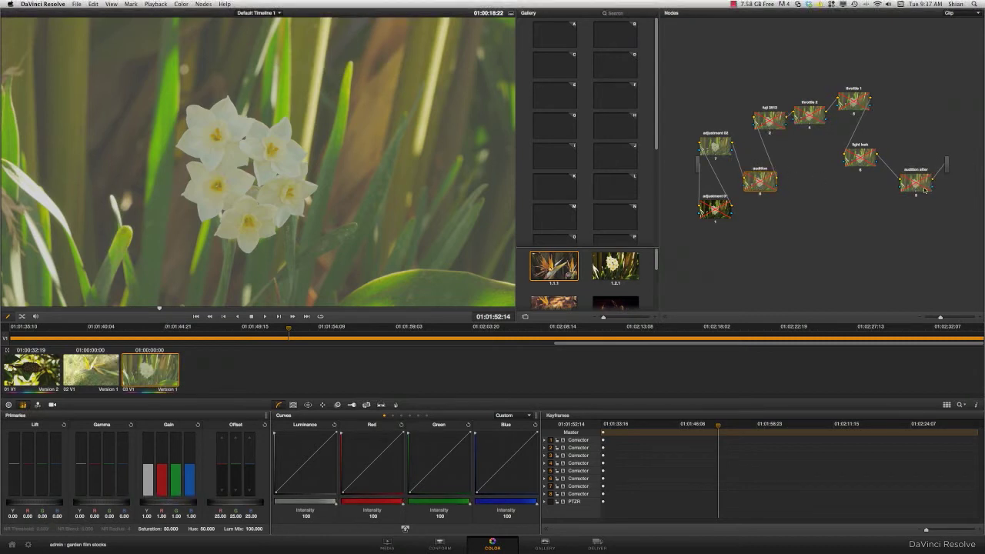
pyautogui.moveTo(754, 184); pyautogui.dragTo(760, 183)
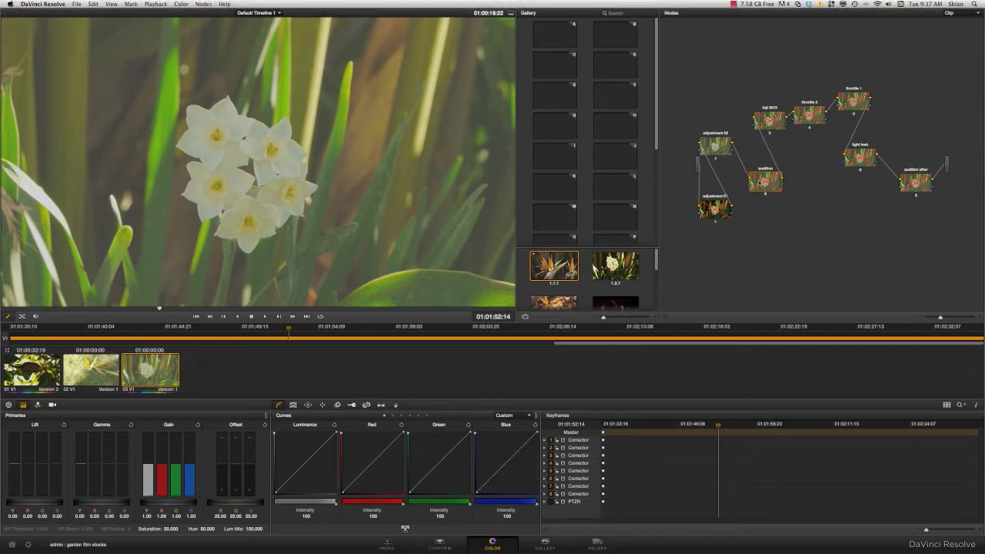
pyautogui.moveTo(716, 144); pyautogui.dragTo(712, 142)
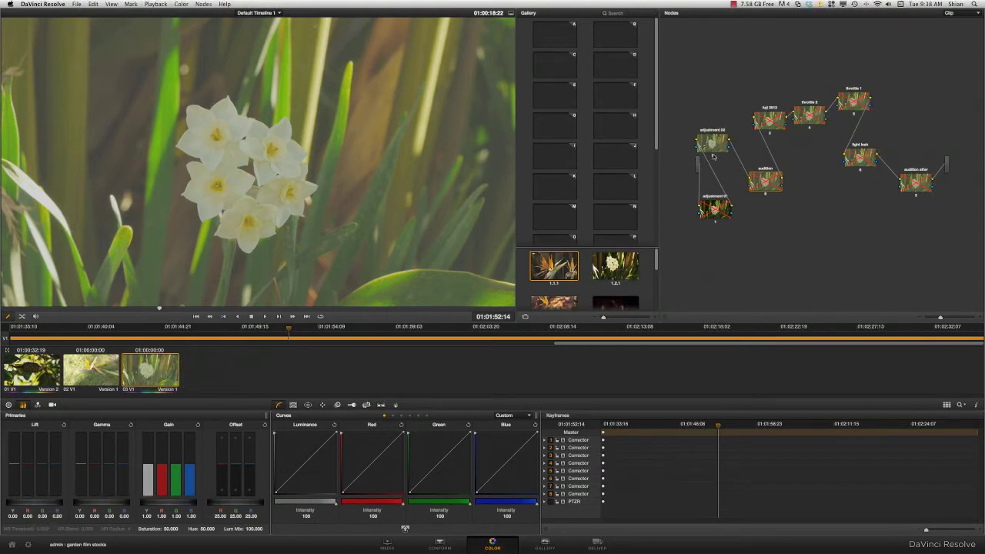
# Disable adjustment 02, enable adjustment 01 and check its levels in the video scopes, moving them out of the way.
pyautogui.click(713, 156)
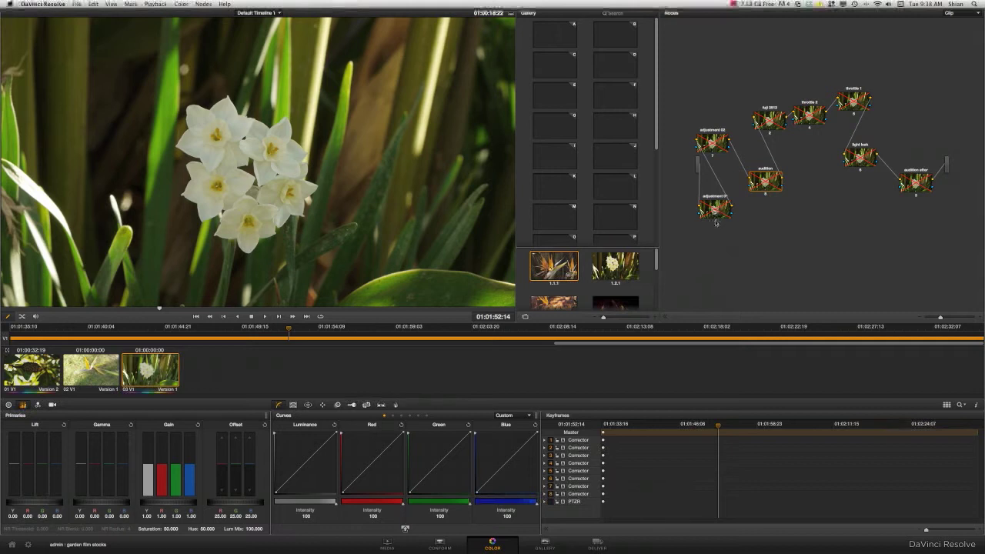
pyautogui.click(716, 223)
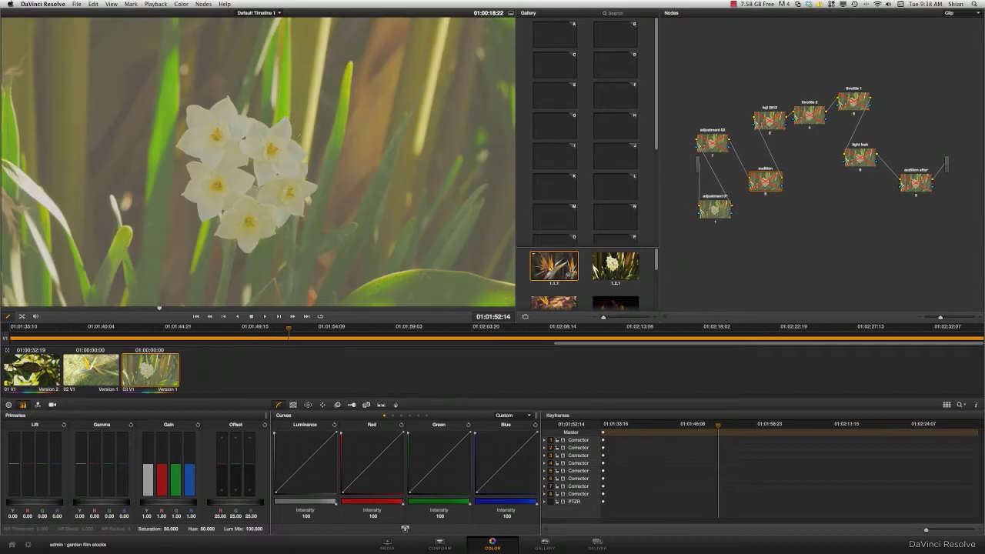
pyautogui.press('super+shift+w')
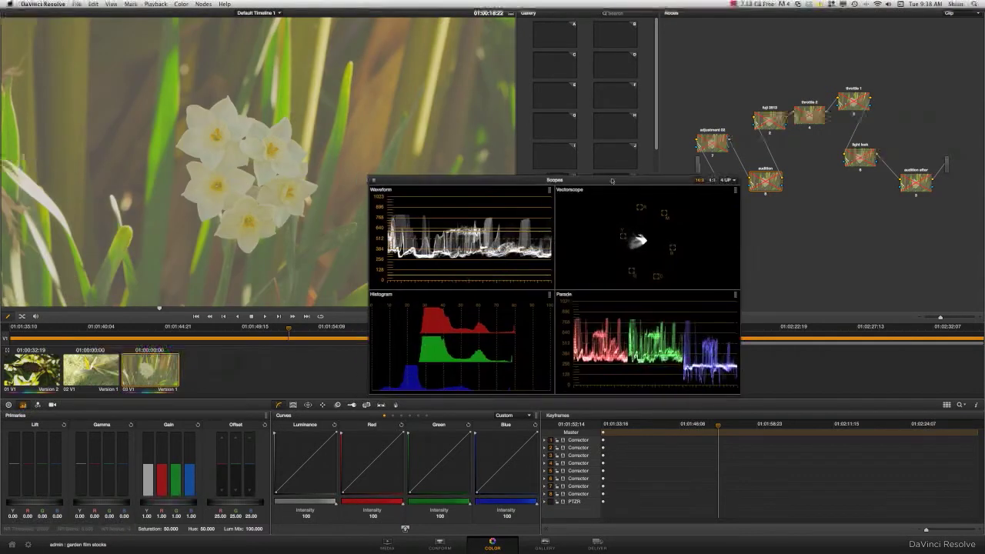
pyautogui.moveTo(618, 180); pyautogui.dragTo(709, 178)
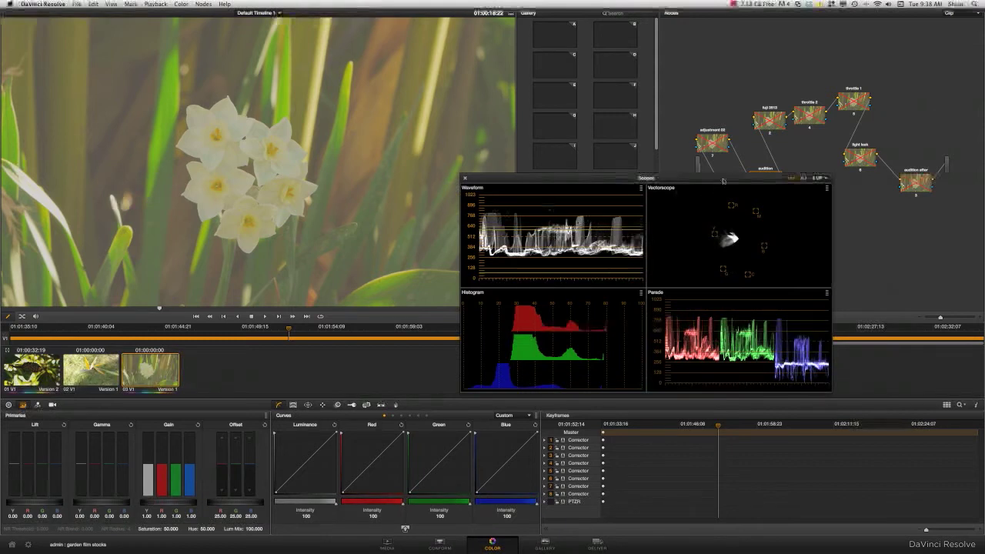
pyautogui.moveTo(723, 181); pyautogui.dragTo(0, 169)
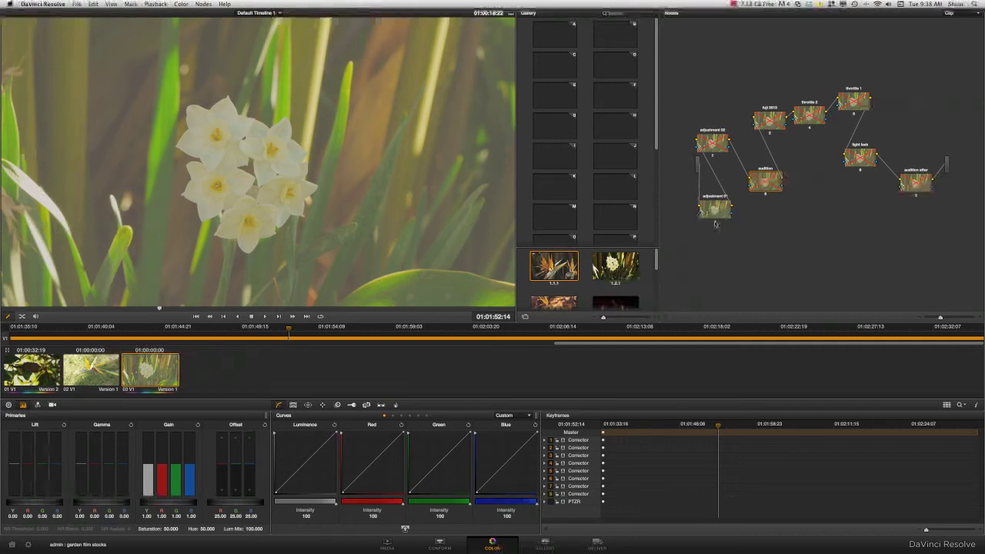
# Disable adjustment 01 and re-enable adjustment 02.
pyautogui.hotkey('alt', 'd')
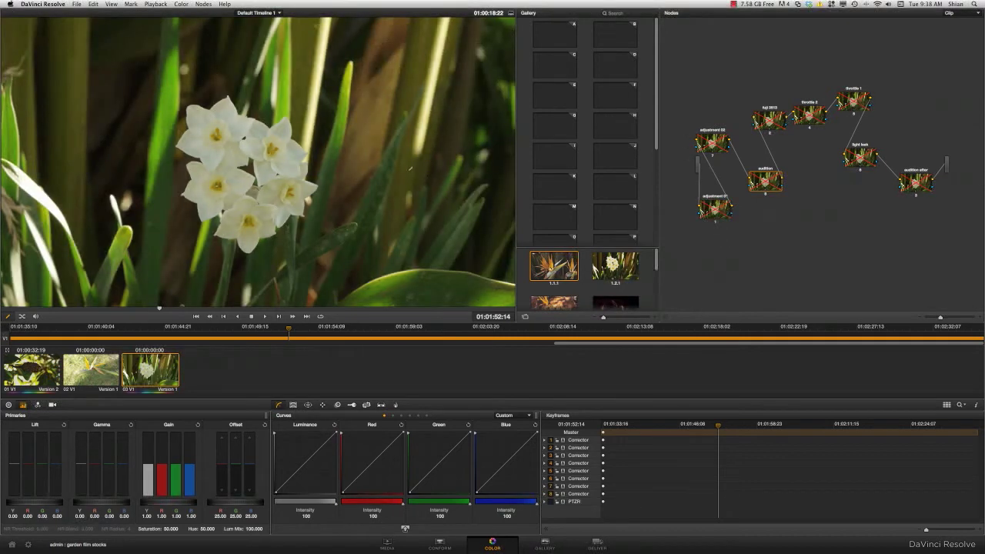
pyautogui.click(712, 158)
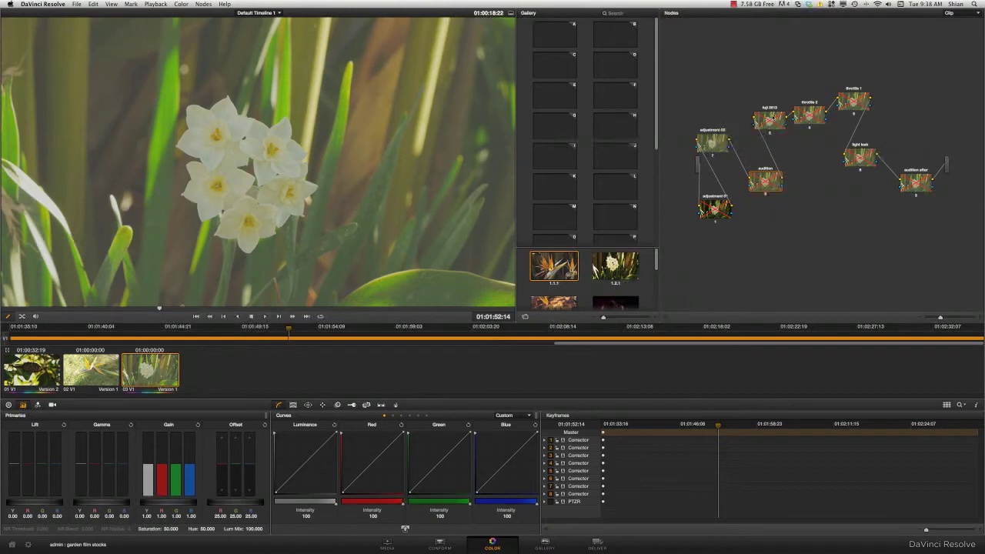
# Browse the -05 FILM STOCKS 3D LUTs for the fuji 3513 node, keeping Fuji 3513, and enable the node.
pyautogui.moveTo(769, 127); pyautogui.dragTo(761, 126)
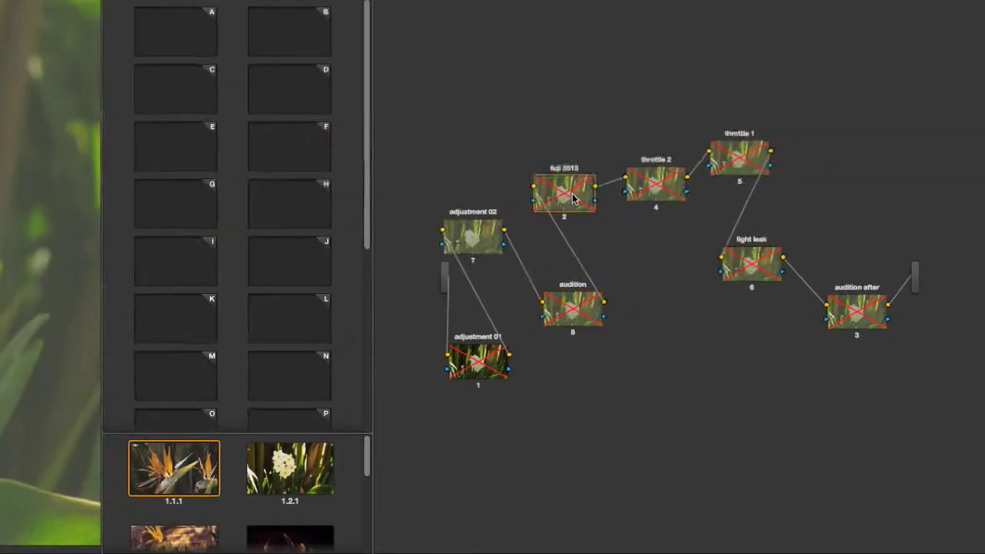
pyautogui.rightClick(572, 205)
pyautogui.moveTo(653, 288)
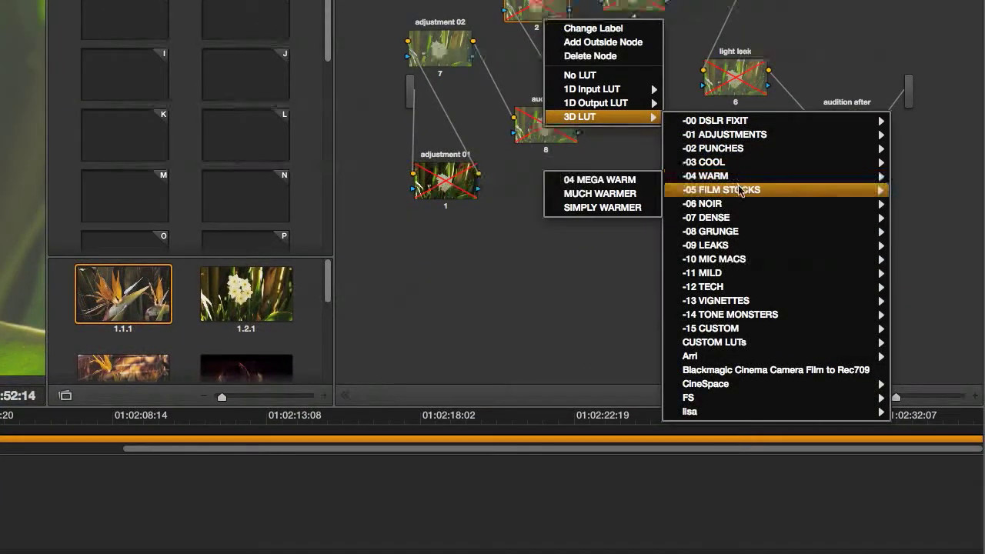
pyautogui.moveTo(755, 360)
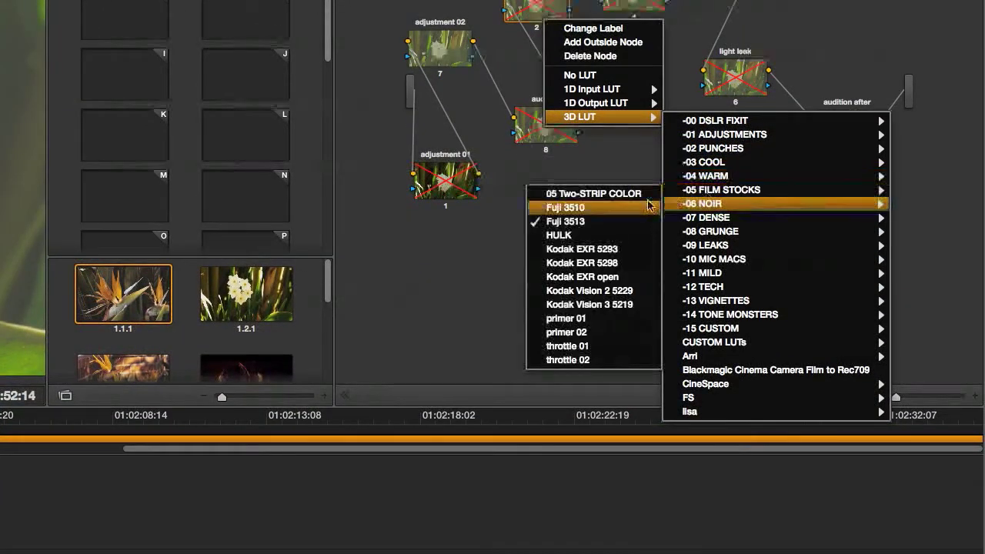
pyautogui.moveTo(689, 204)
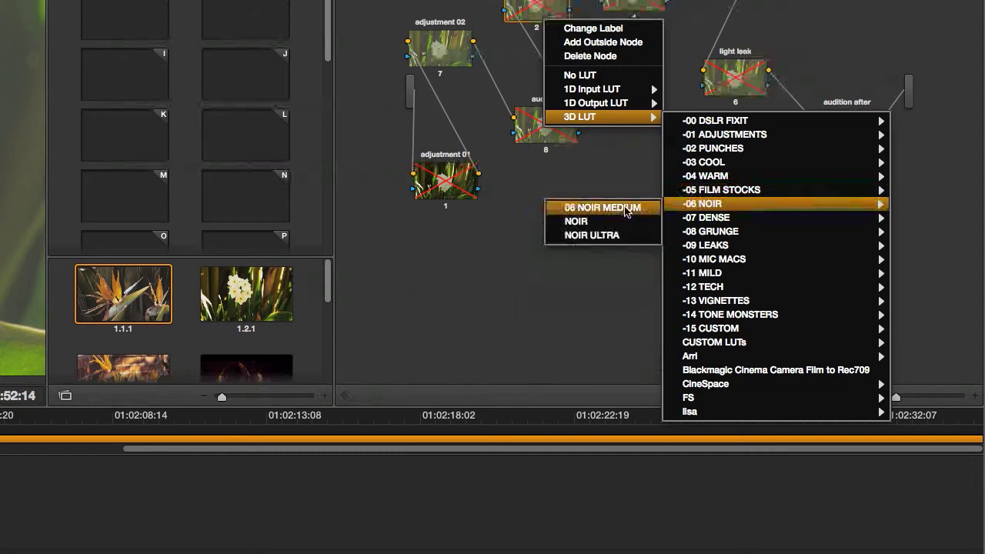
pyautogui.moveTo(723, 190)
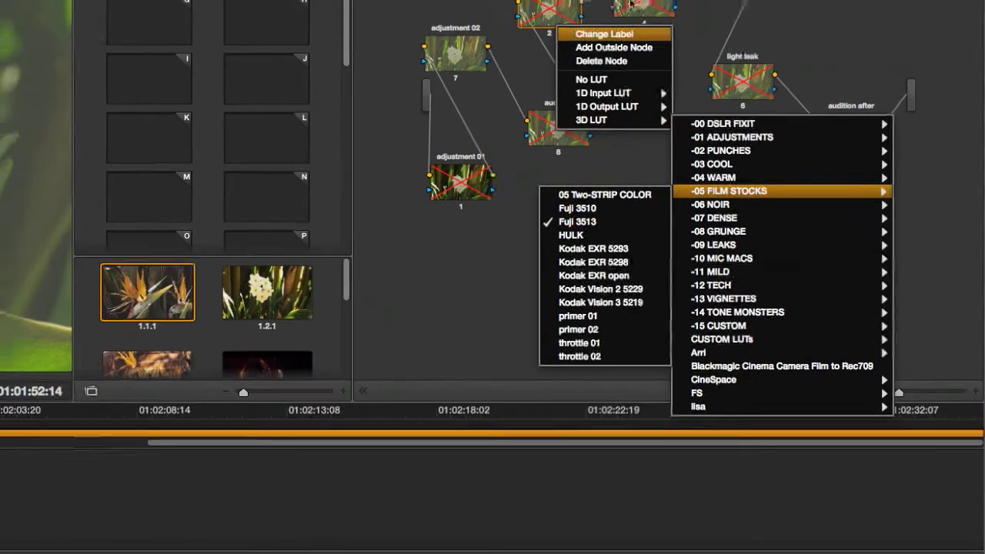
pyautogui.click(774, 49)
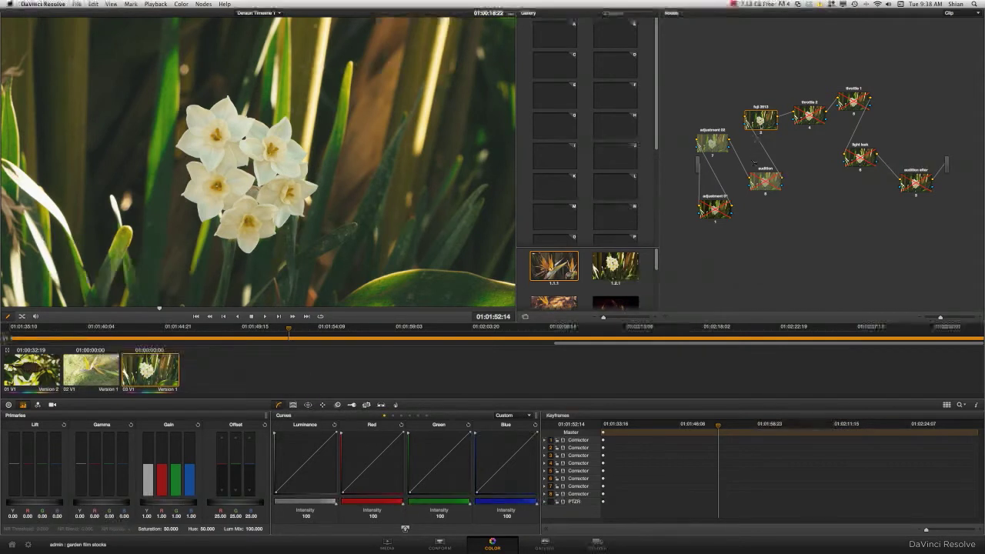
# Reposition the fuji 3513 and throttle 2 nodes and toggle throttle 2 on and off to preview its effect.
pyautogui.moveTo(761, 128); pyautogui.dragTo(761, 123)
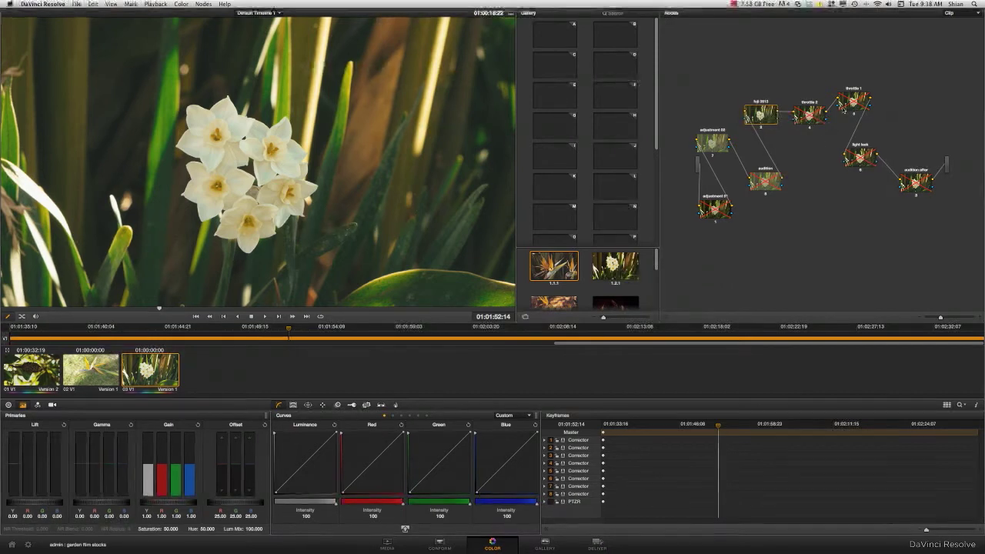
pyautogui.moveTo(763, 116); pyautogui.dragTo(807, 123)
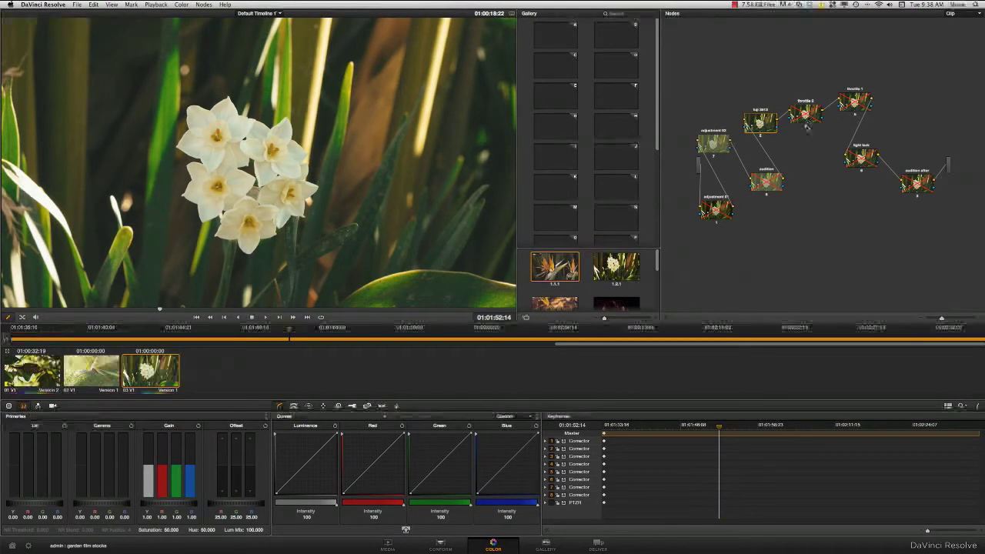
pyautogui.hotkey('ctrl', 'd')
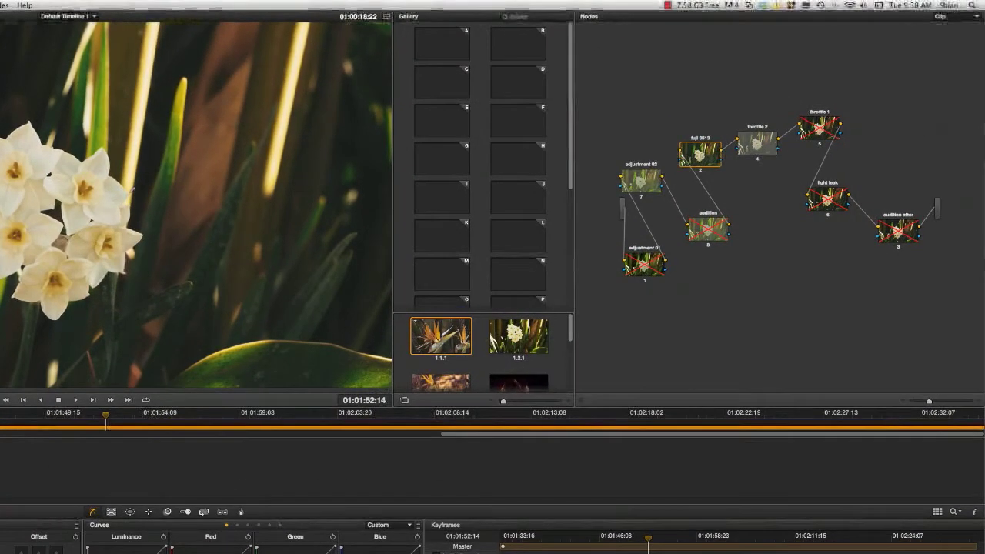
pyautogui.click(757, 158)
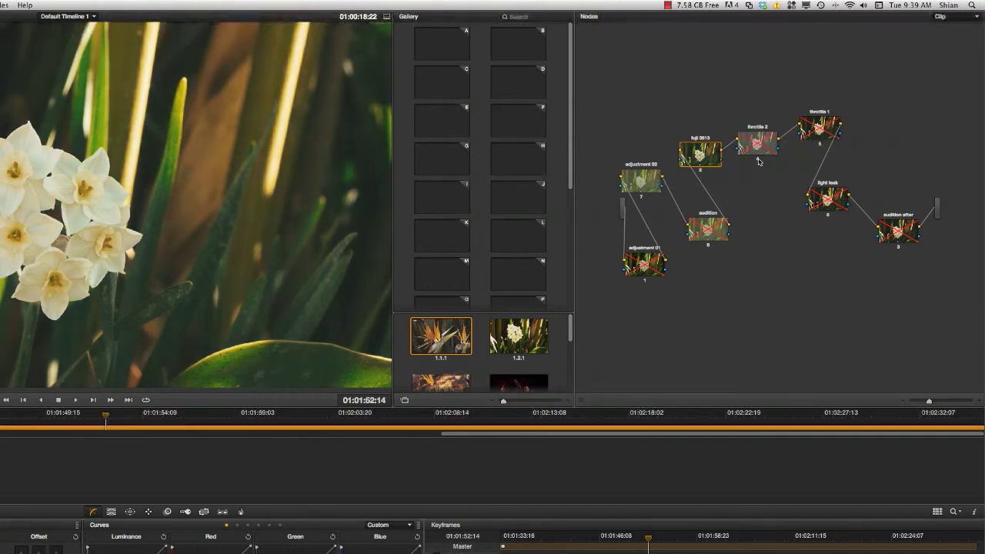
# Enable the throttle 1 node and set its key output gain to 0.748.
pyautogui.click(820, 147)
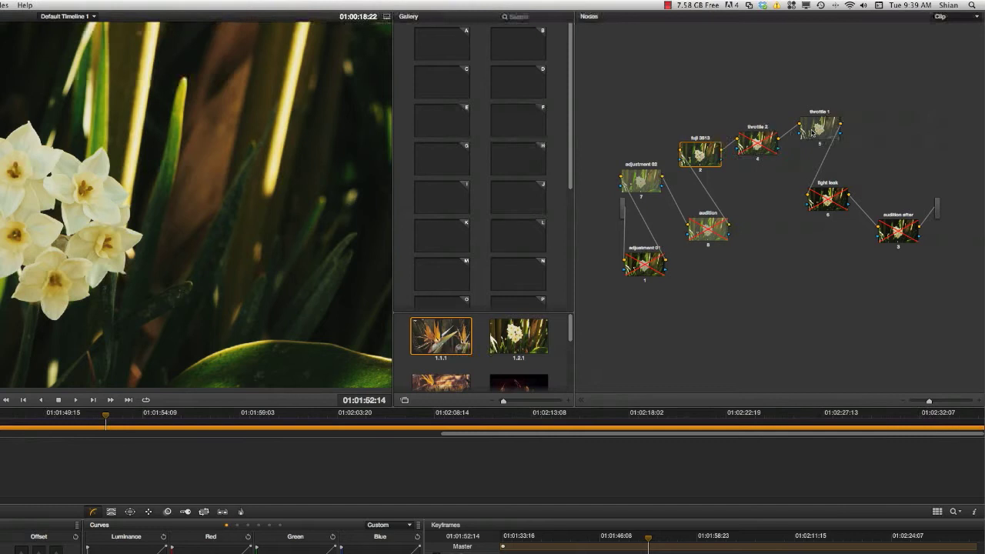
pyautogui.moveTo(812, 132); pyautogui.dragTo(806, 129)
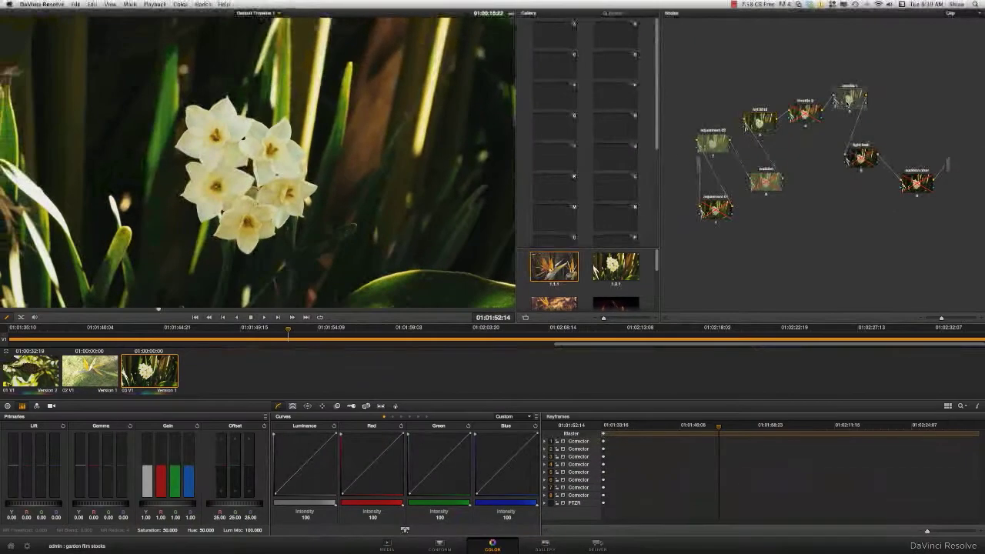
pyautogui.click(351, 406)
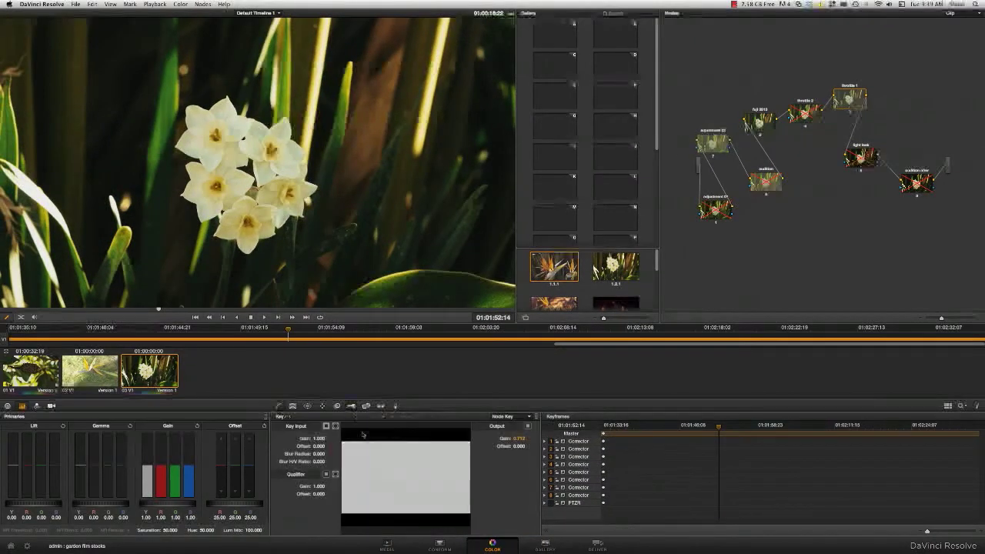
pyautogui.moveTo(520, 439); pyautogui.dragTo(516, 439)
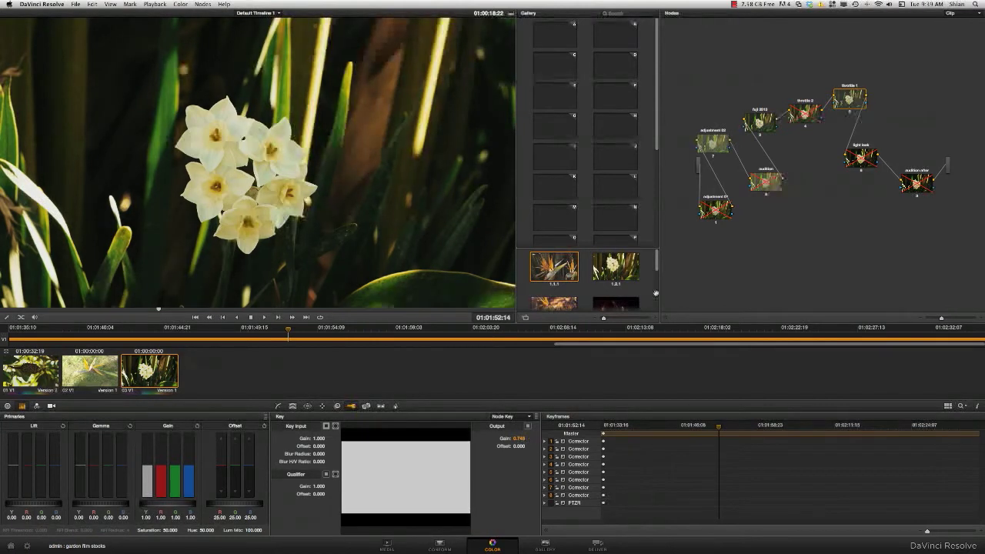
# Apply the 11 LAVENDER BURST 3D LUT from the -11 MILD group to the audition after node and enable it.
pyautogui.moveTo(805, 115); pyautogui.dragTo(852, 102)
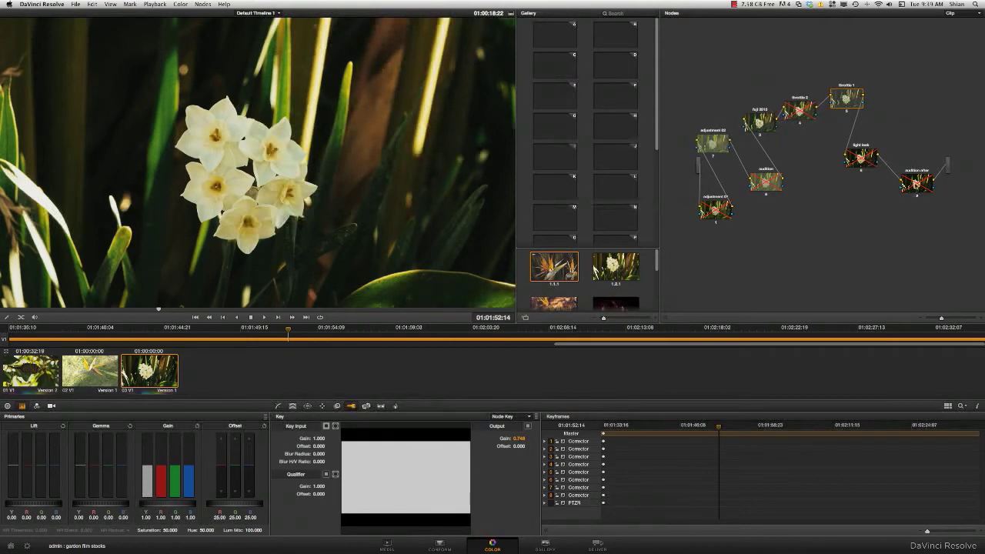
pyautogui.moveTo(917, 185); pyautogui.dragTo(912, 184)
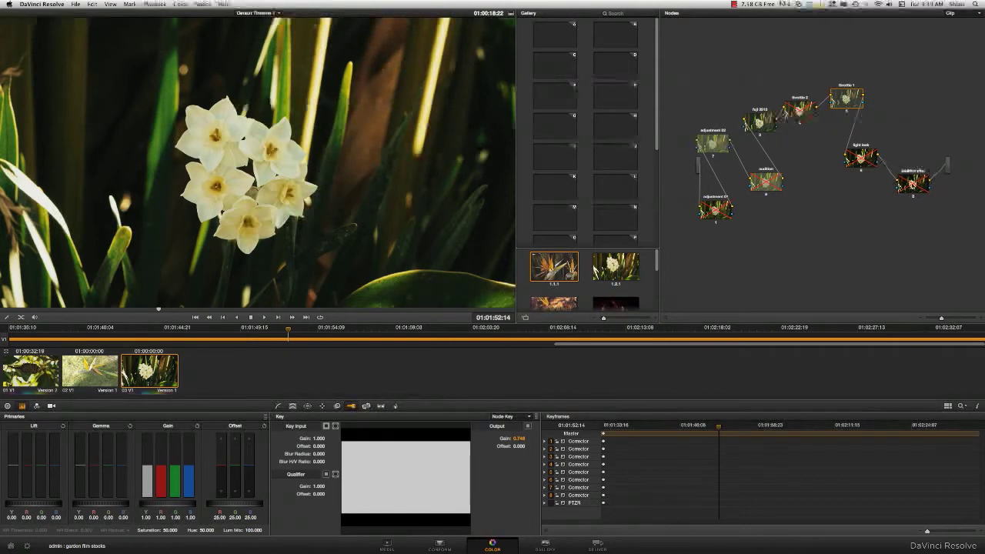
pyautogui.click(913, 190)
pyautogui.rightClick(913, 190)
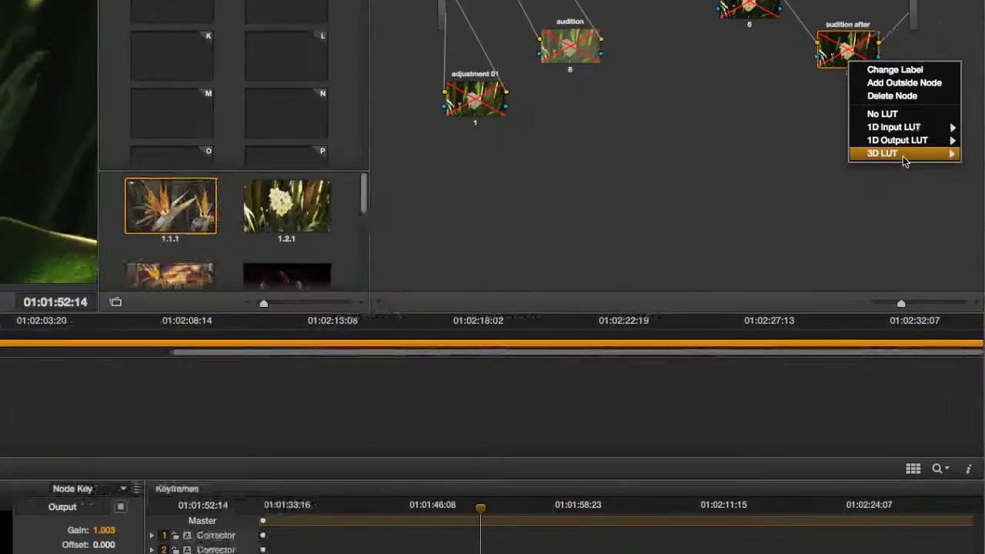
pyautogui.moveTo(905, 161)
pyautogui.moveTo(742, 296)
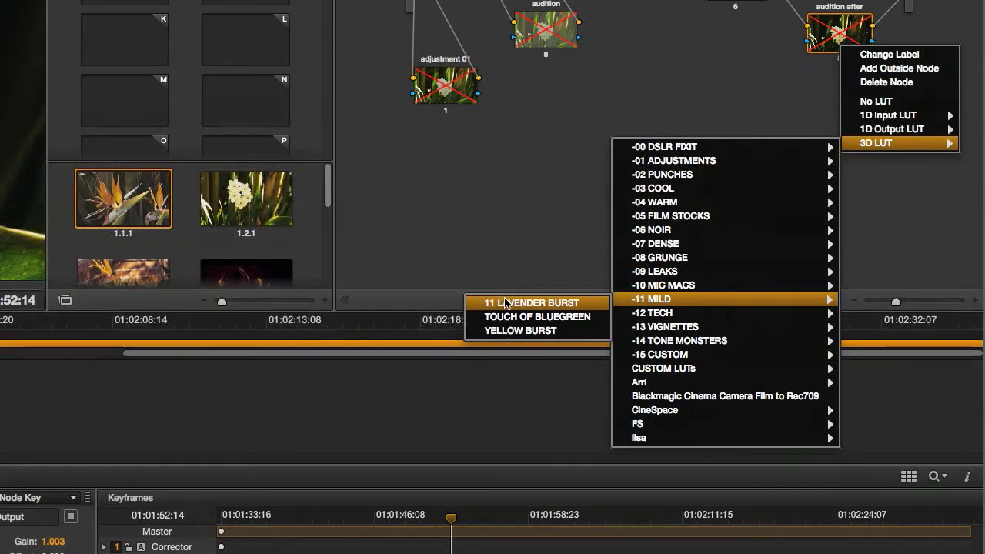
pyautogui.click(508, 302)
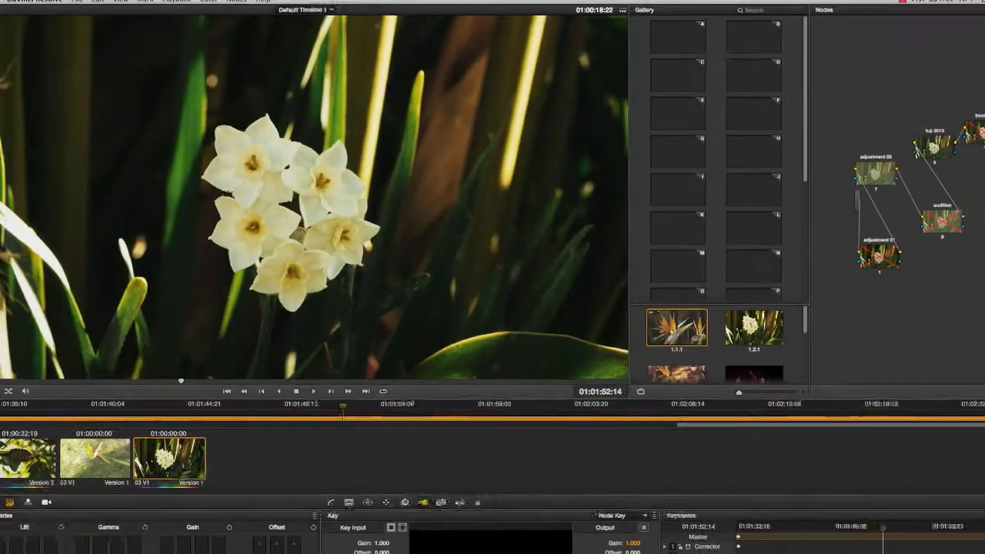
pyautogui.press('super+d')
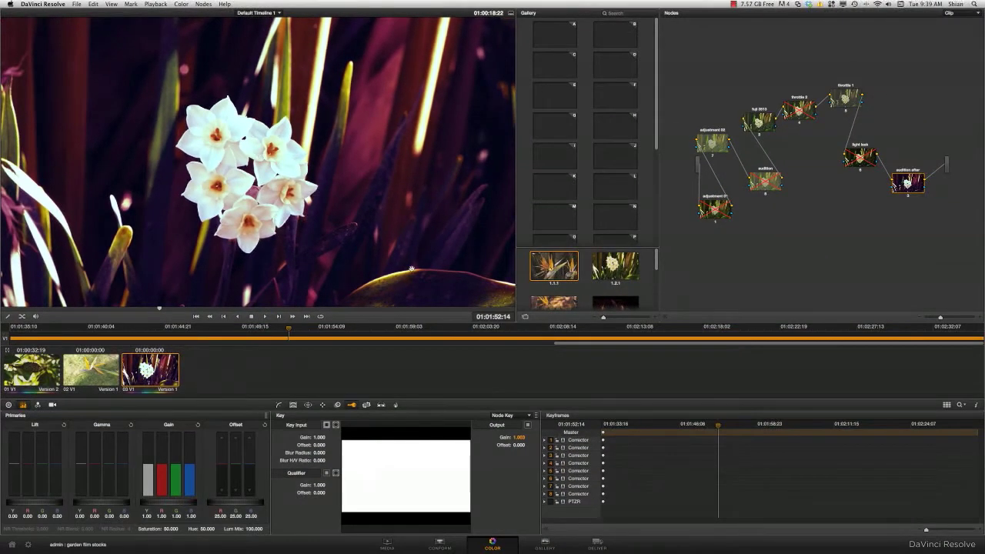
# Compare the look placed before and after the film stock by alternately enabling the audition and audition after nodes.
pyautogui.click(908, 196)
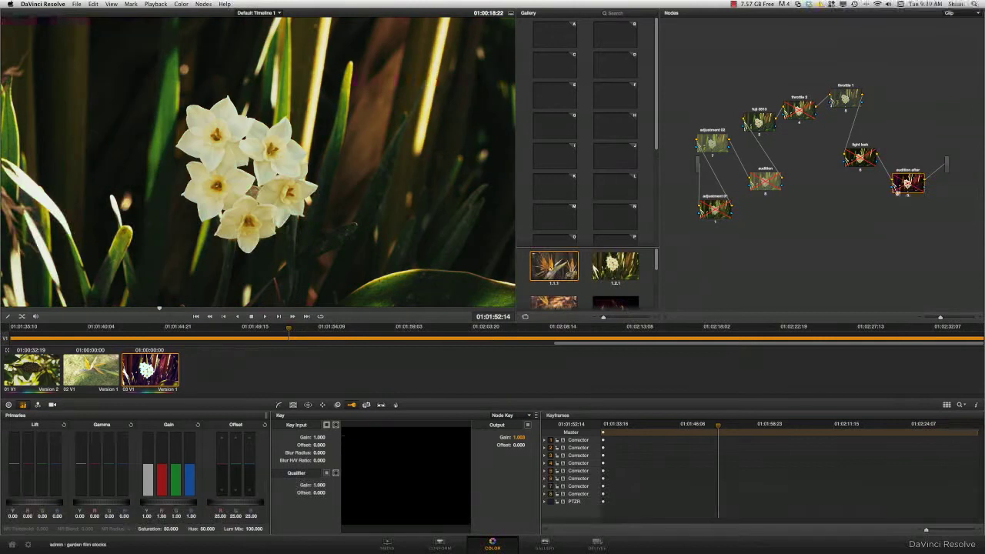
pyautogui.click(766, 194)
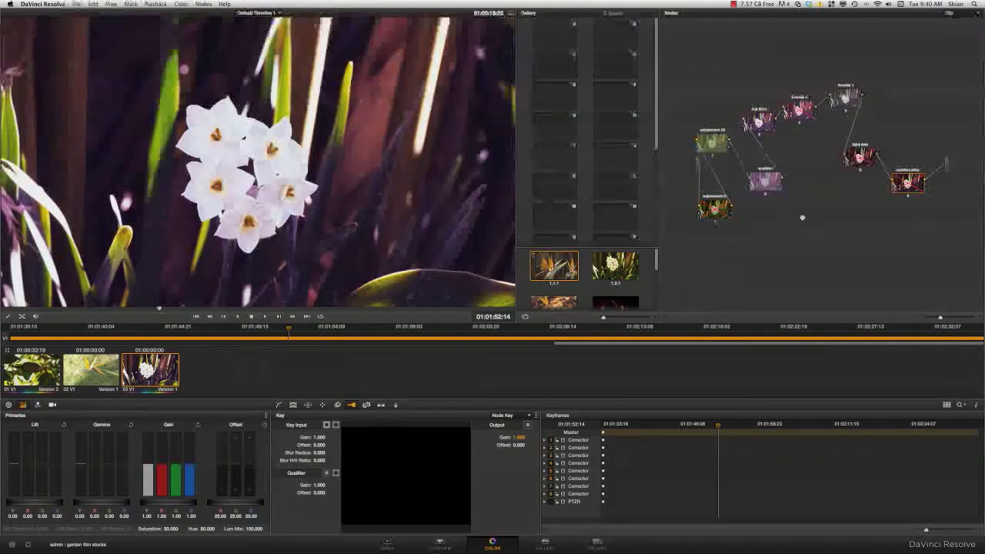
pyautogui.moveTo(765, 193); pyautogui.dragTo(760, 190)
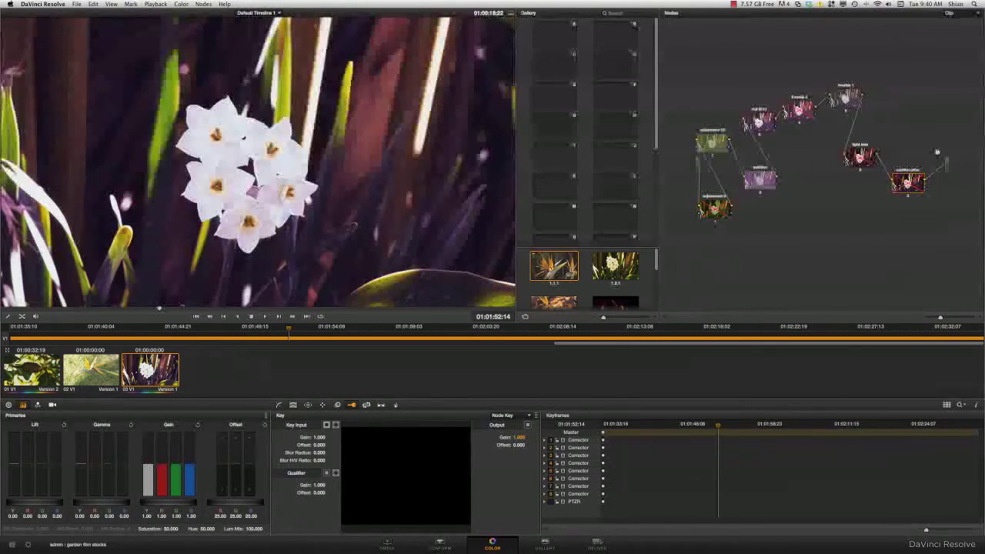
pyautogui.click(761, 194)
pyautogui.click(908, 197)
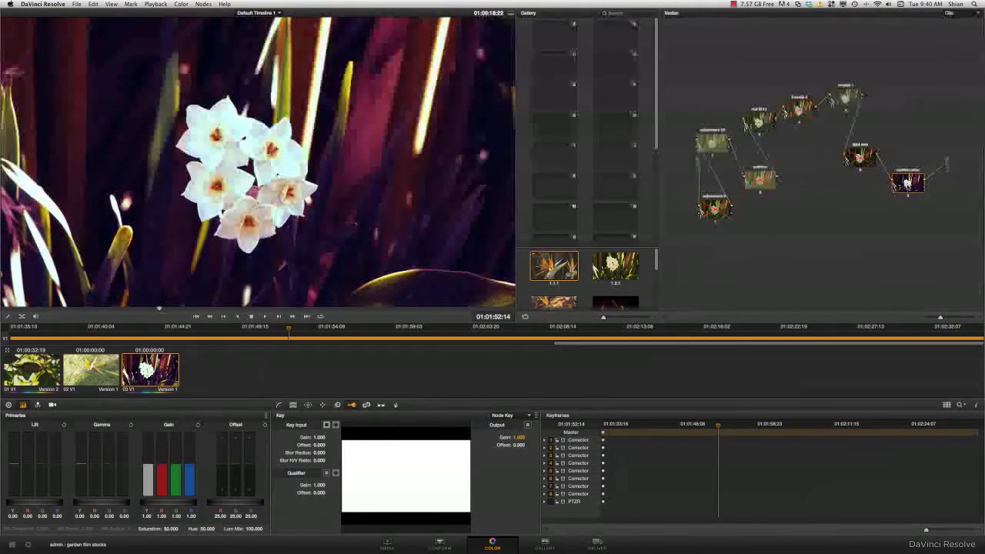
# Replace the audition after node's LUT with the AFX ECU 3D LUT from CUSTOM LUTs and disable the node.
pyautogui.rightClick(907, 184)
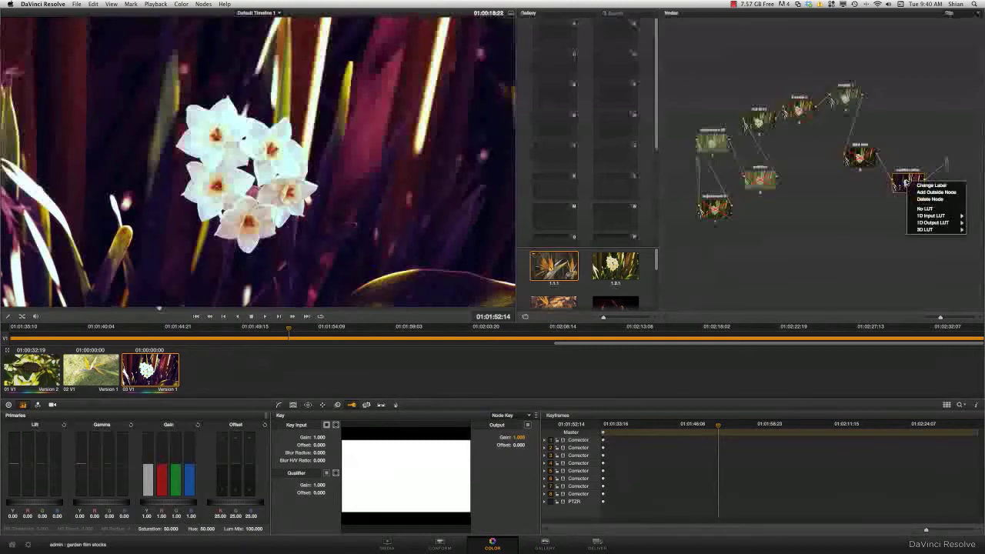
pyautogui.moveTo(924, 230)
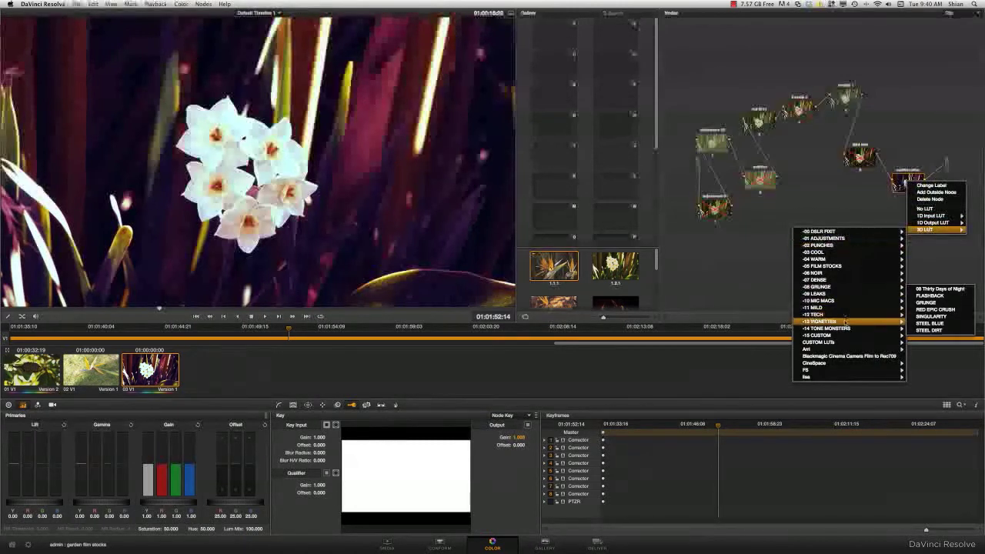
pyautogui.moveTo(850, 342)
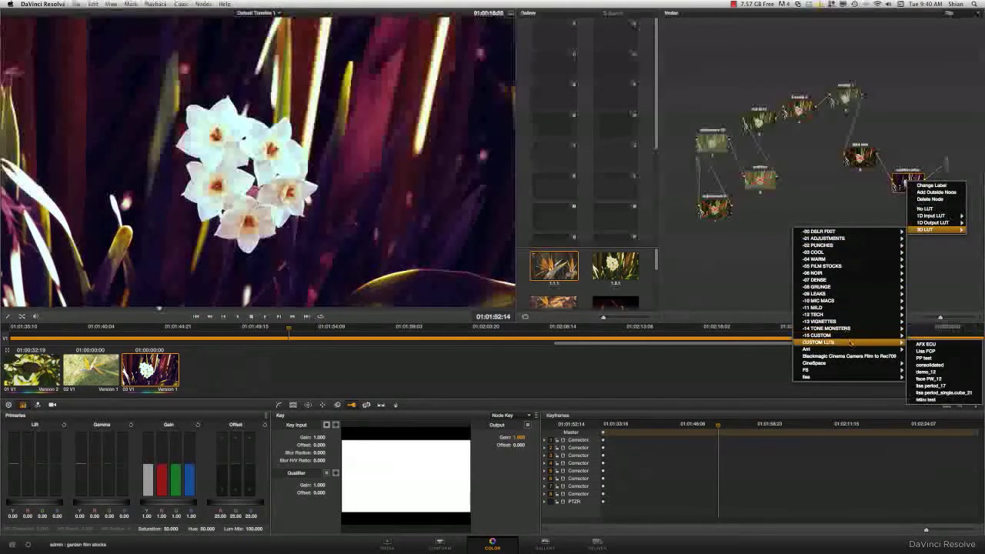
pyautogui.click(926, 344)
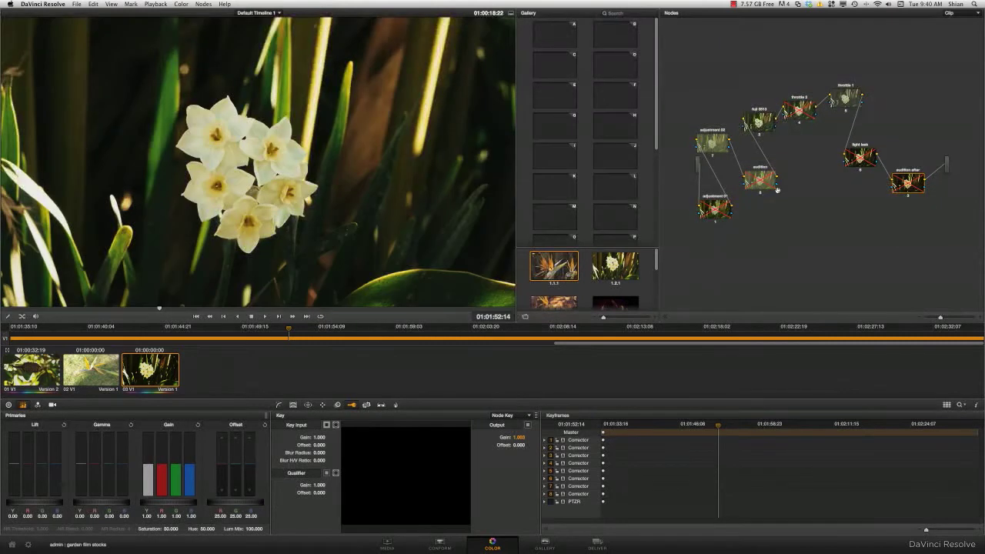
# Assign the AFX ECU 3D LUT from CUSTOM LUTs to the audition node and enable it.
pyautogui.rightClick(758, 186)
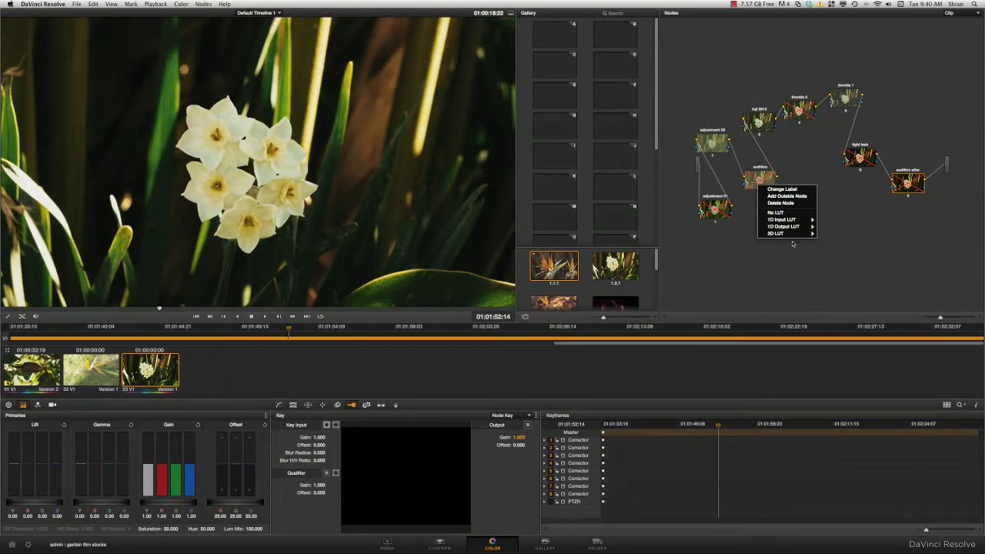
pyautogui.moveTo(809, 234)
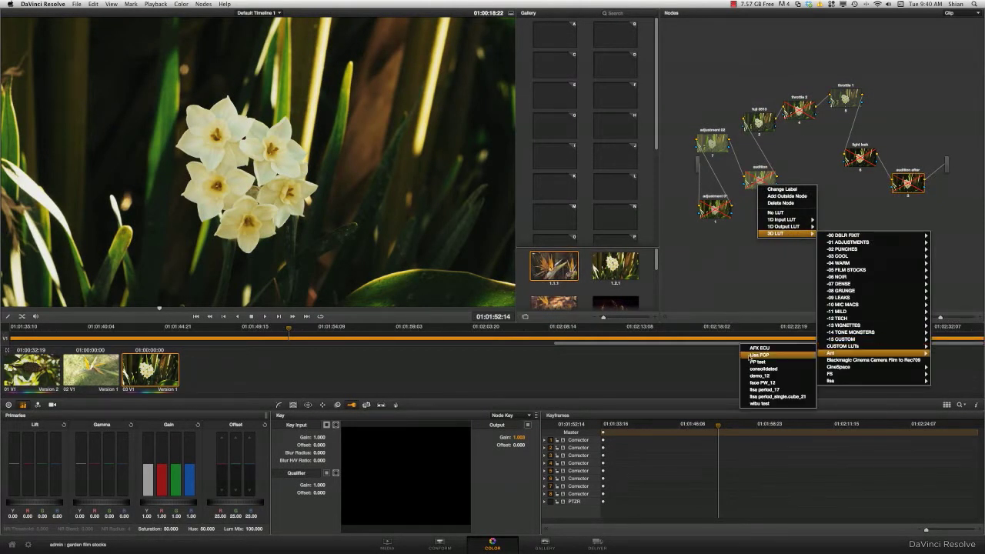
pyautogui.moveTo(831, 353)
pyautogui.click(796, 348)
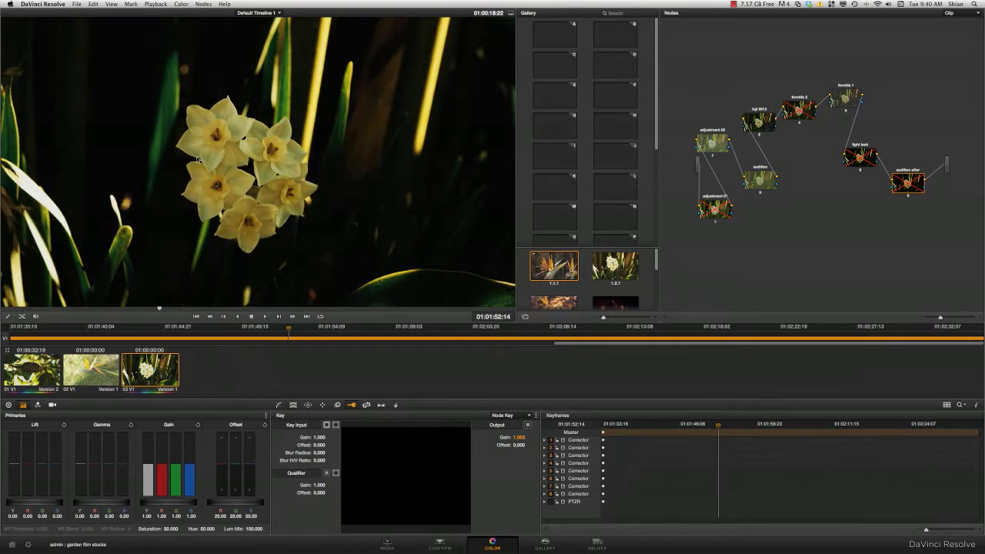
# Disable audition, toggle audition after on and off for comparison, and nudge the audition after node upward.
pyautogui.click(759, 194)
pyautogui.click(908, 196)
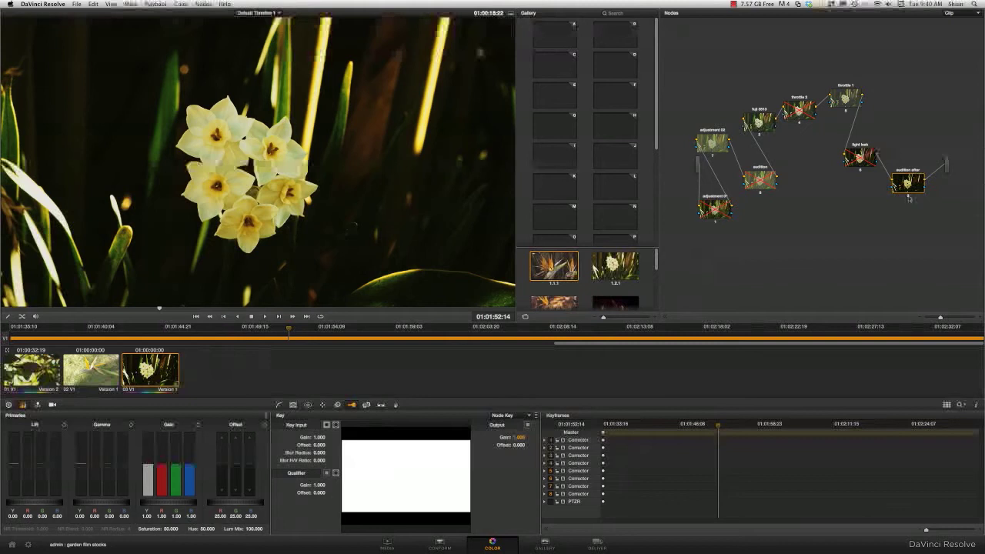
pyautogui.click(909, 197)
pyautogui.moveTo(910, 185); pyautogui.dragTo(911, 178)
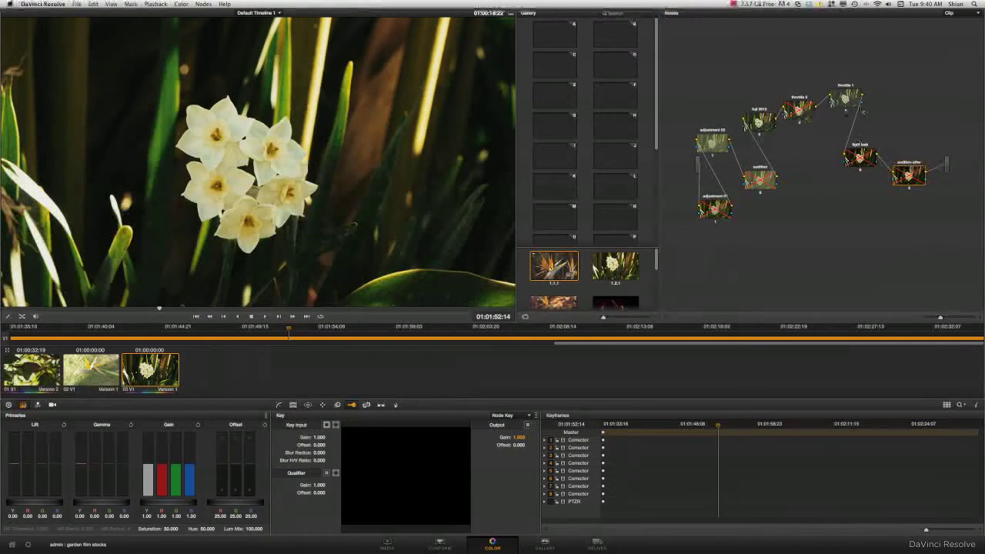
# Disable the throttle 1 and adjustment 02 nodes, leaving the fuji 3513 film stock on its own.
pyautogui.click(847, 112)
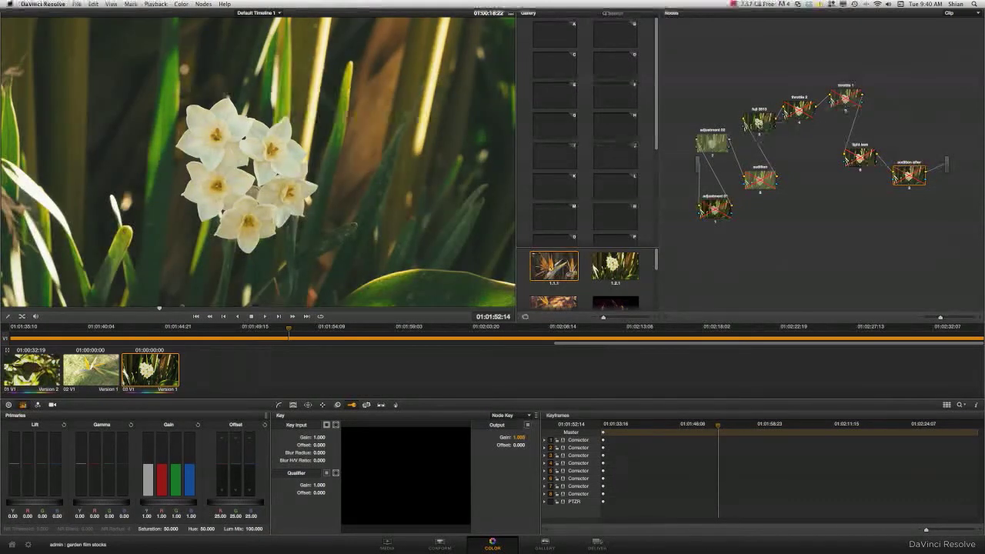
pyautogui.click(709, 157)
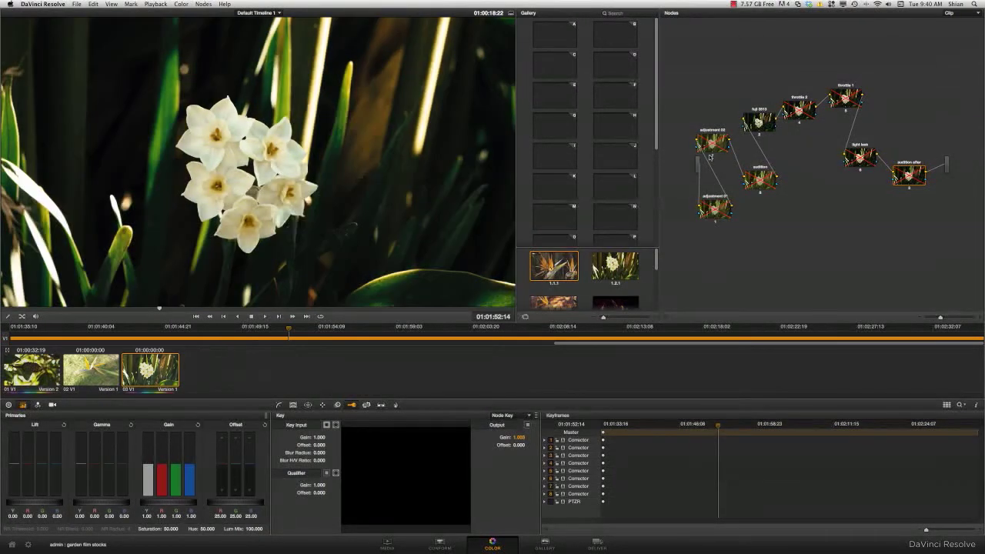
# Nudge the fuji 3513 and light leak nodes, and enable the throttle 2 and adjustment 01 nodes.
pyautogui.moveTo(760, 126); pyautogui.dragTo(756, 123)
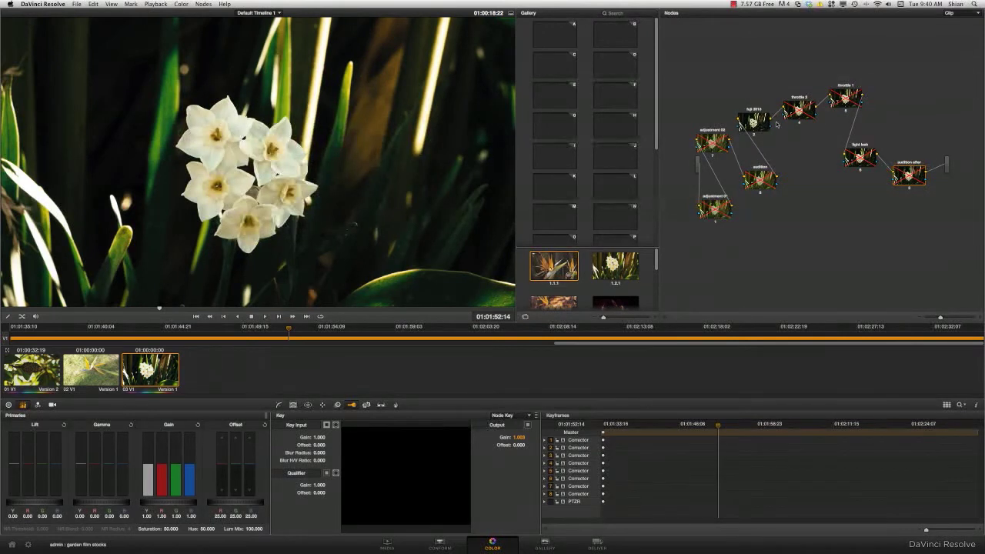
pyautogui.moveTo(865, 163); pyautogui.dragTo(870, 152)
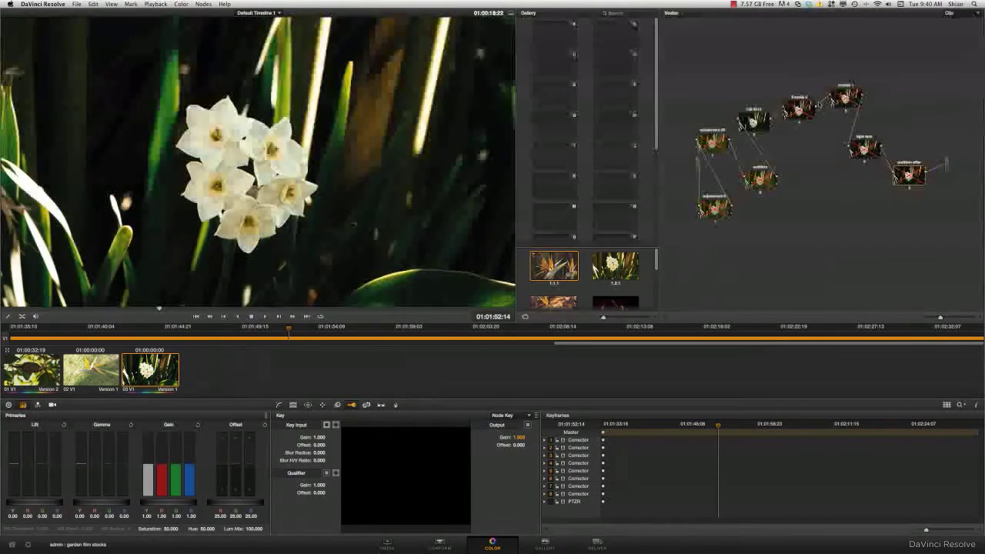
pyautogui.click(800, 123)
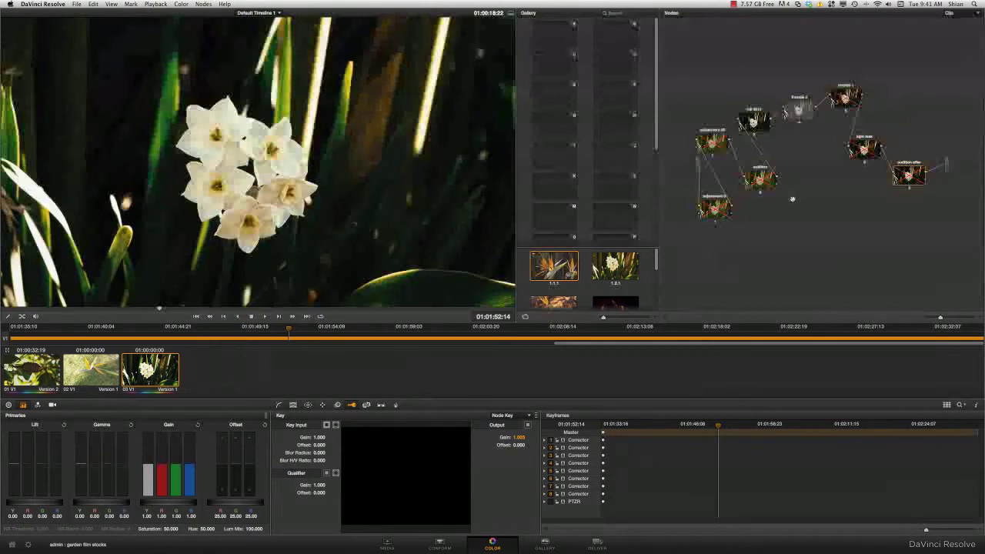
pyautogui.click(716, 222)
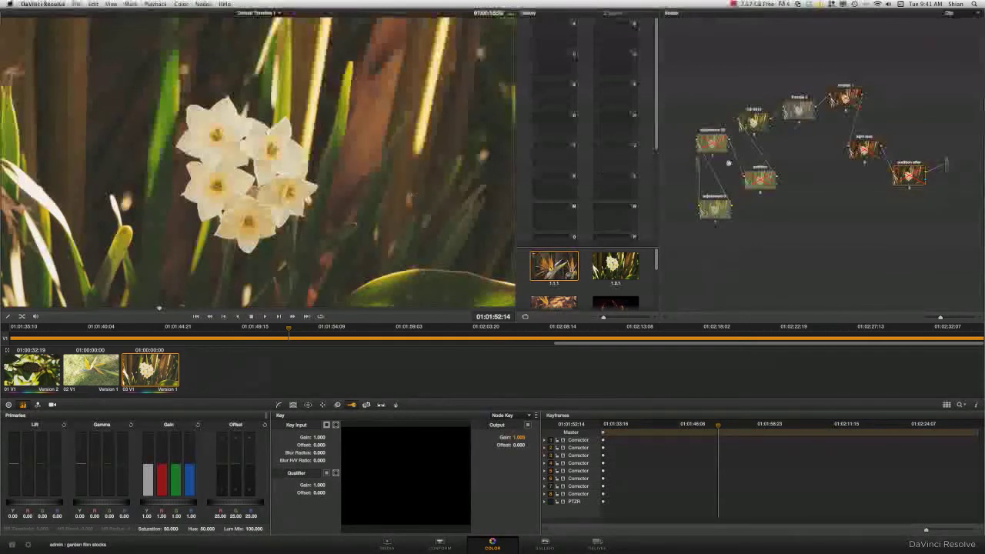
# Enable the light leak node and set its key output gain to about 0.41.
pyautogui.click(864, 159)
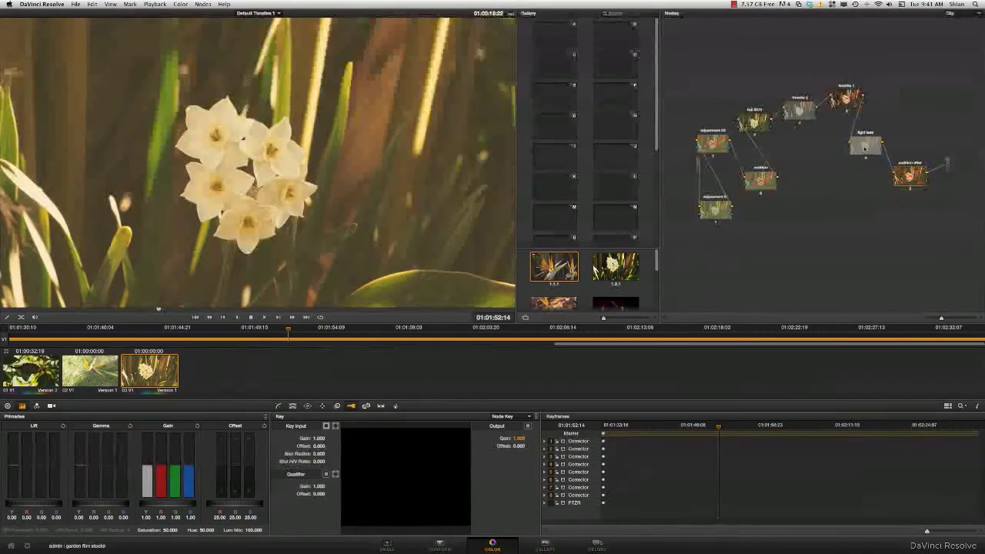
pyautogui.click(864, 148)
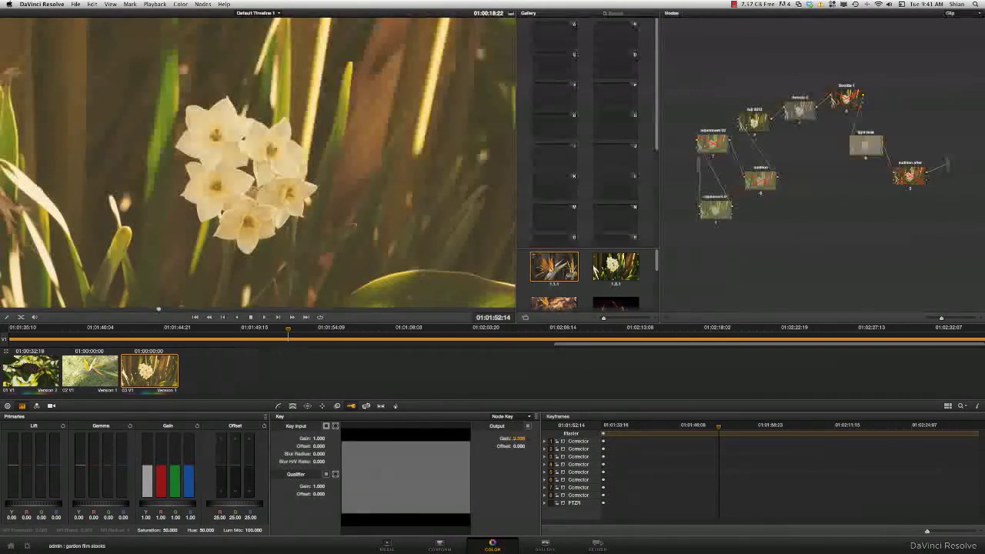
pyautogui.moveTo(515, 438); pyautogui.dragTo(530, 438)
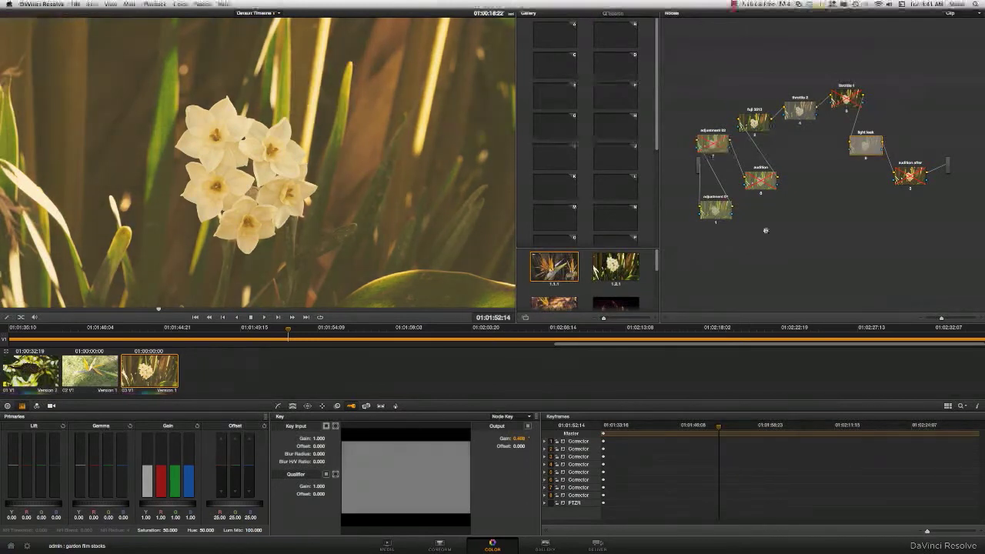
# Toggle the audition node on and off, and enable audition after to compare the LUT before and after the film stock.
pyautogui.click(761, 195)
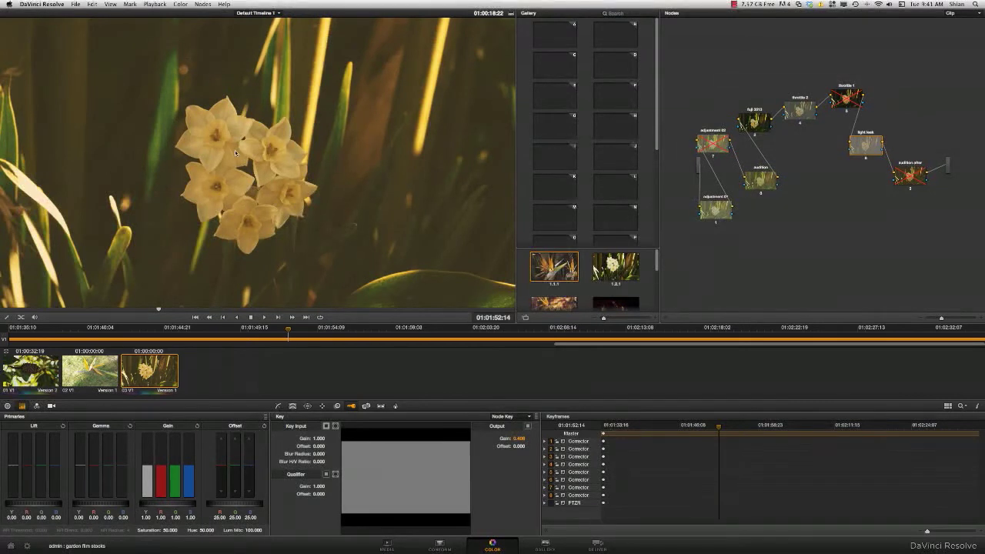
pyautogui.click(762, 194)
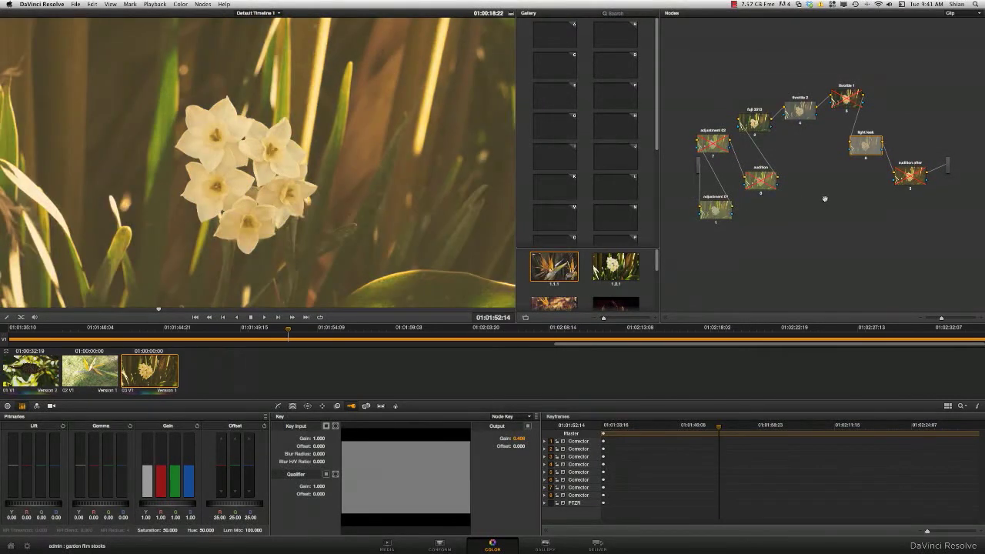
pyautogui.click(911, 190)
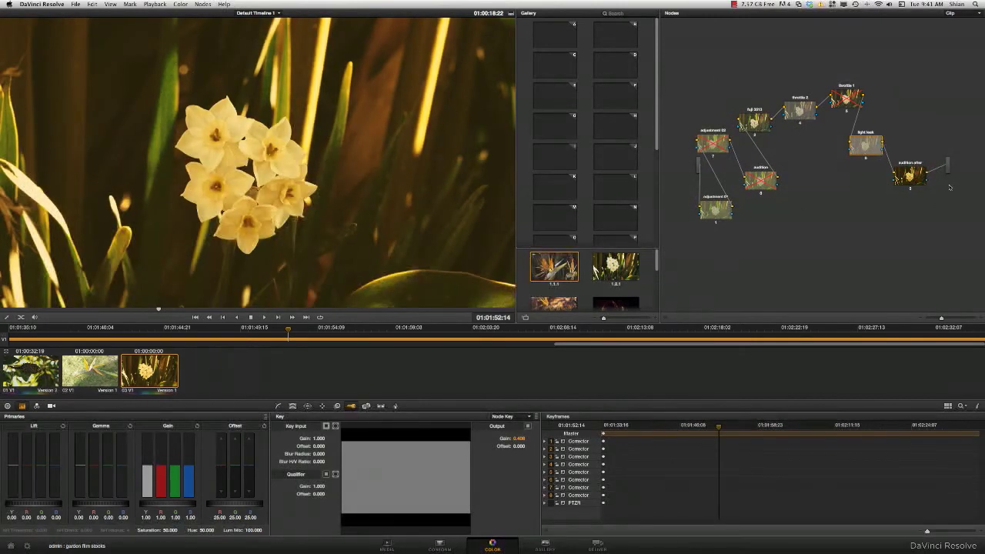
# Replace the audition after node's LUT with the TonyScott 3D LUT from 14 TONE MONSTERS and disable the node.
pyautogui.rightClick(911, 178)
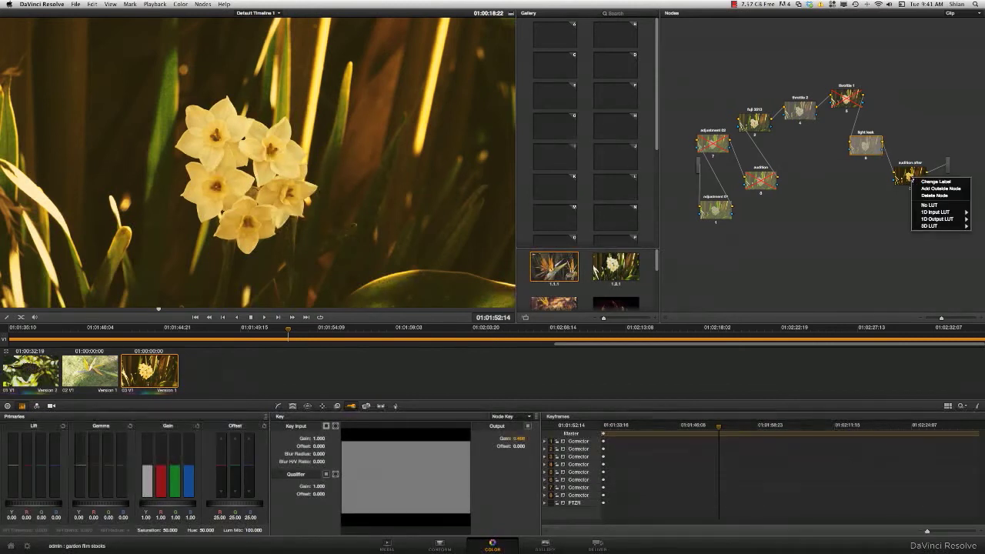
pyautogui.moveTo(931, 226)
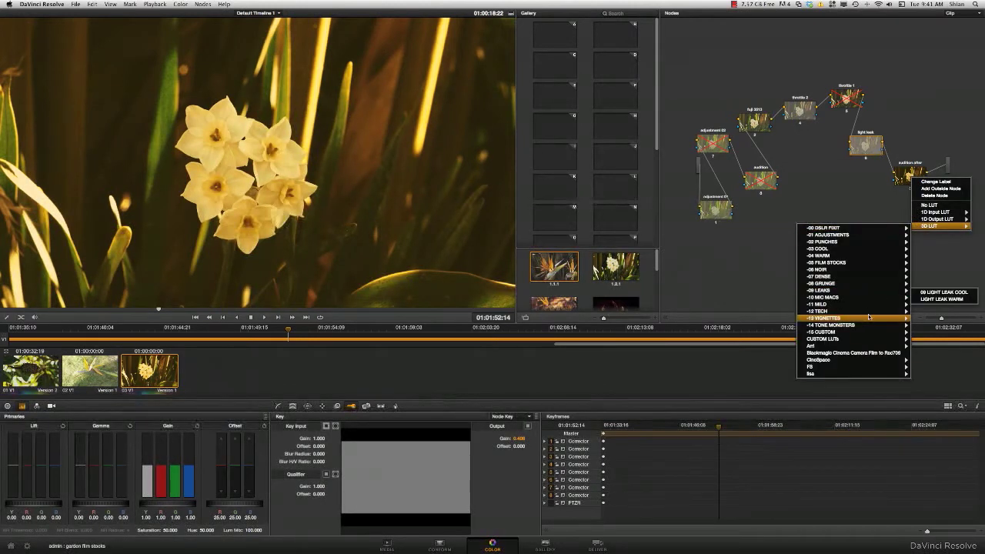
pyautogui.moveTo(870, 324)
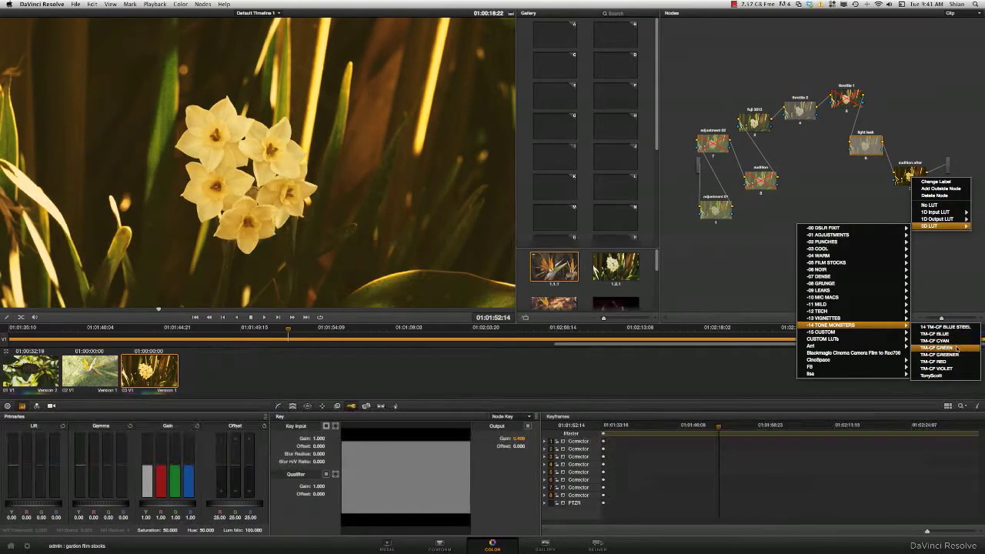
pyautogui.click(938, 376)
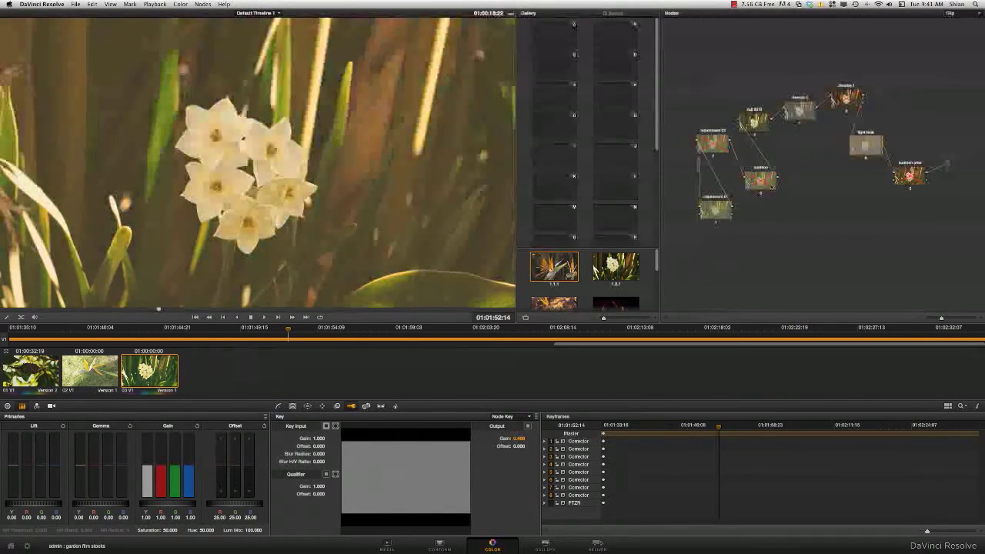
# Assign the TonyScott 3D LUT from 14 TONE MONSTERS to the audition node and enable it.
pyautogui.rightClick(758, 183)
pyautogui.moveTo(809, 233)
pyautogui.moveTo(879, 285)
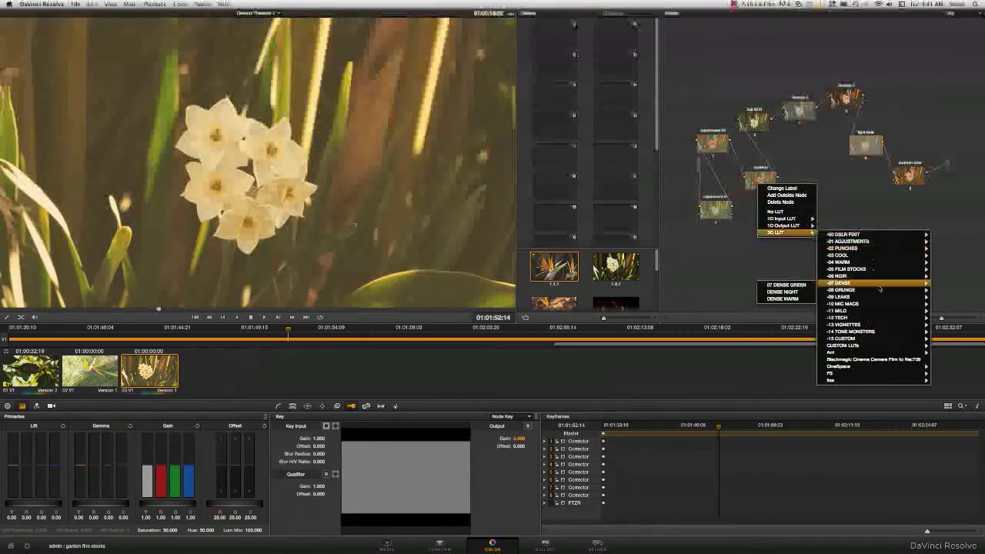
pyautogui.moveTo(854, 331)
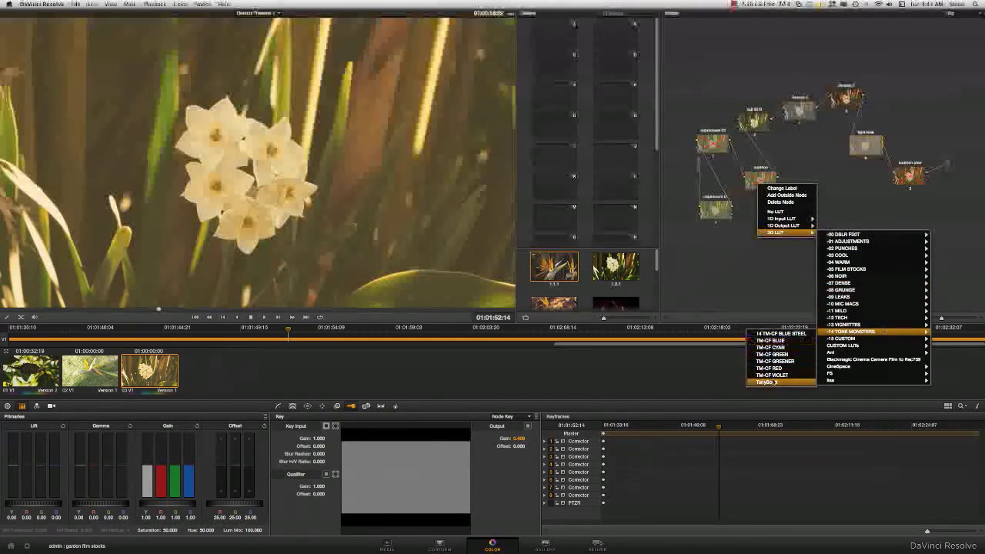
pyautogui.click(766, 382)
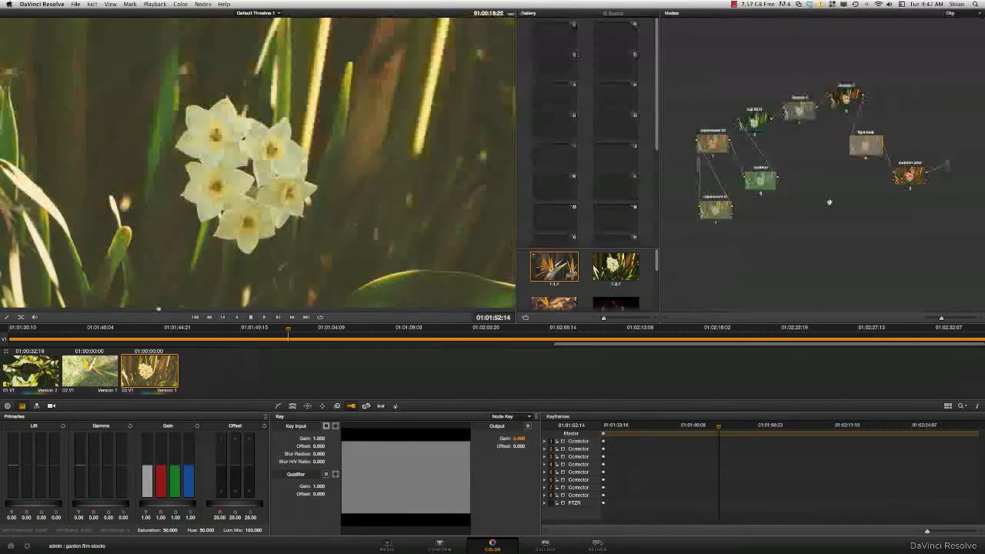
# Disable the audition node and enable audition after to compare the TonyScott look after the film stock.
pyautogui.click(761, 194)
pyautogui.click(911, 189)
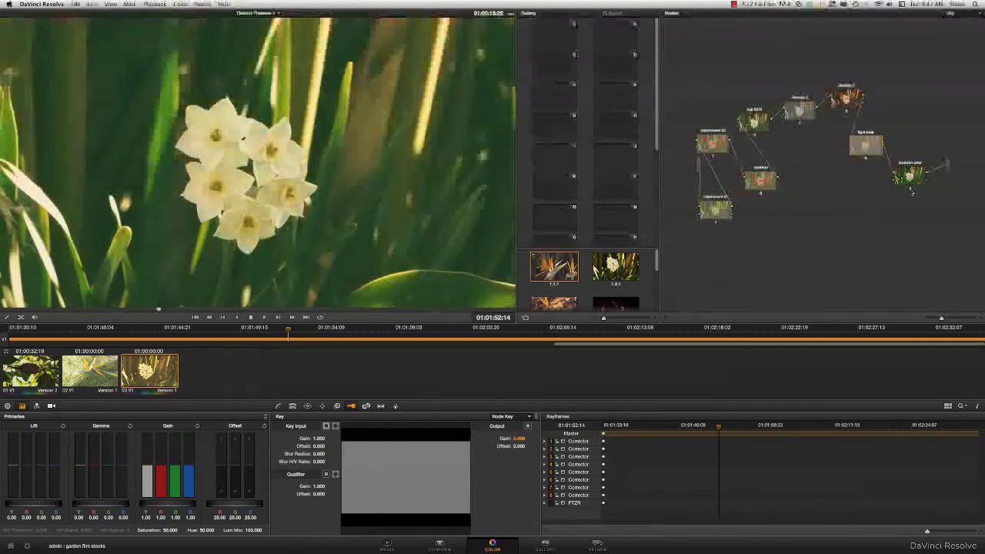
pyautogui.moveTo(911, 177); pyautogui.dragTo(855, 152)
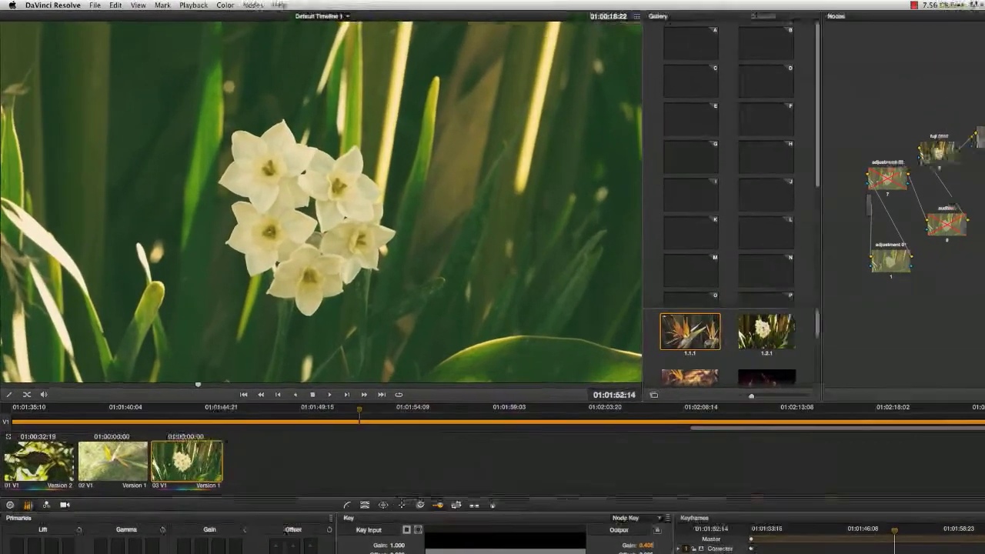
# Create a new grade version for the flower clip and place its single node in line just after the source input.
pyautogui.press('super+y')
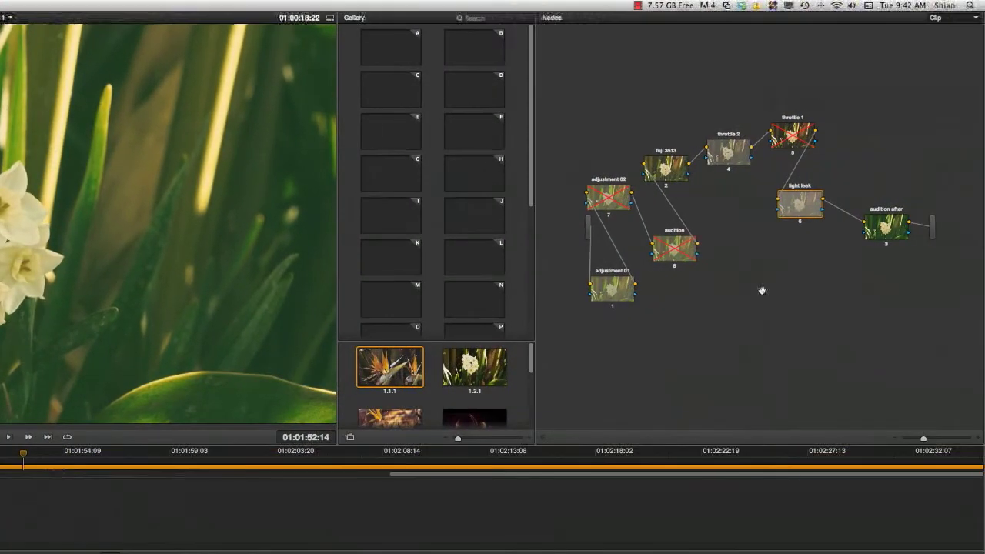
pyautogui.rightClick(760, 276)
pyautogui.click(780, 283)
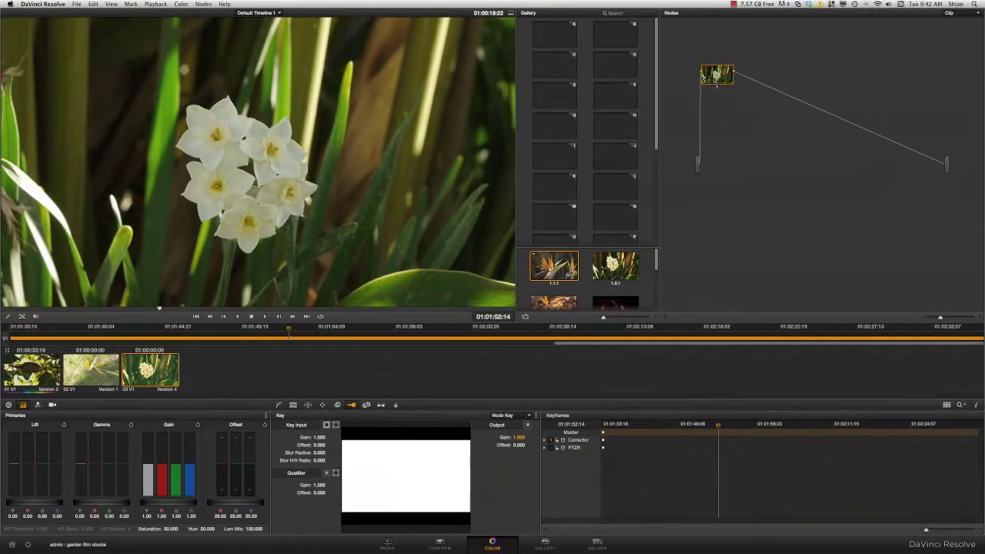
pyautogui.moveTo(713, 75); pyautogui.dragTo(727, 170)
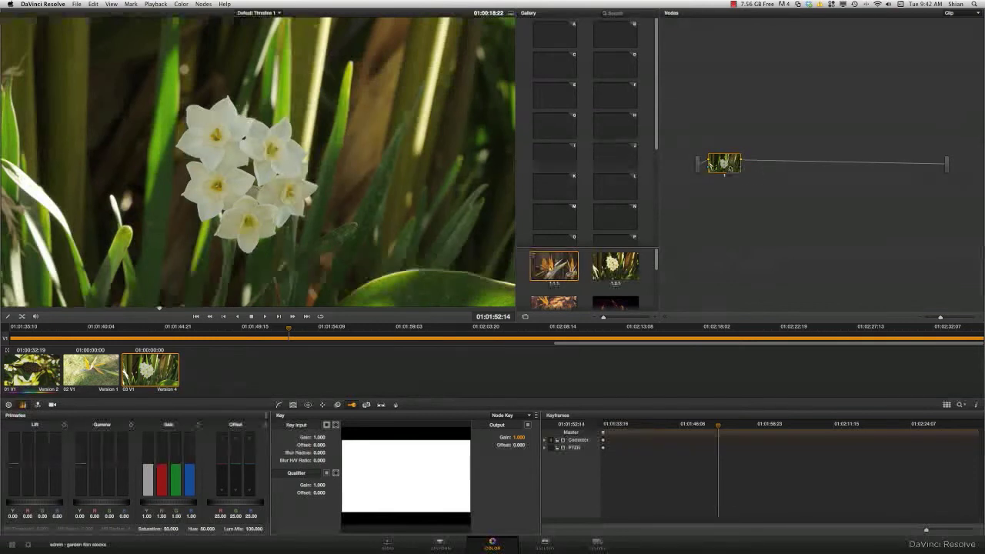
pyautogui.moveTo(730, 165); pyautogui.dragTo(728, 172)
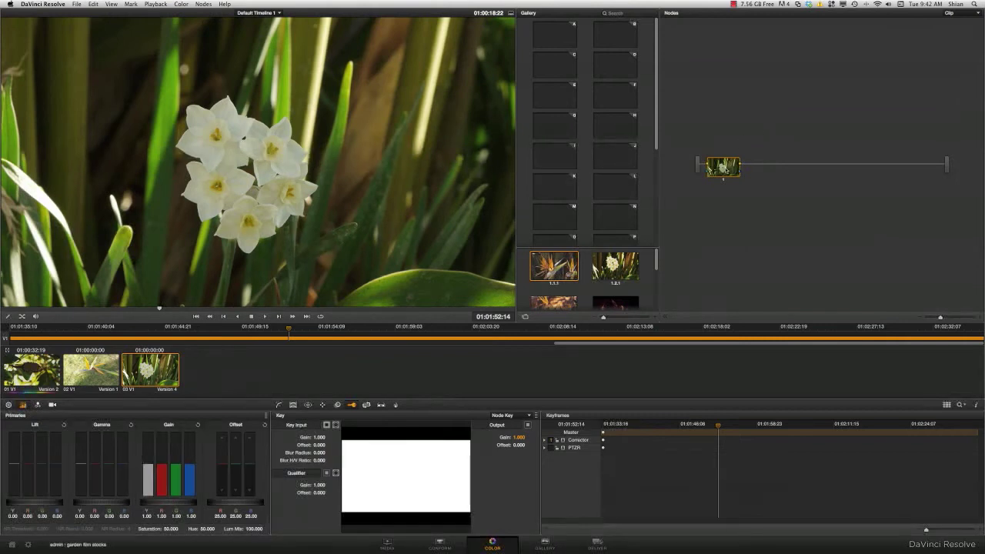
pyautogui.moveTo(726, 168); pyautogui.dragTo(724, 166)
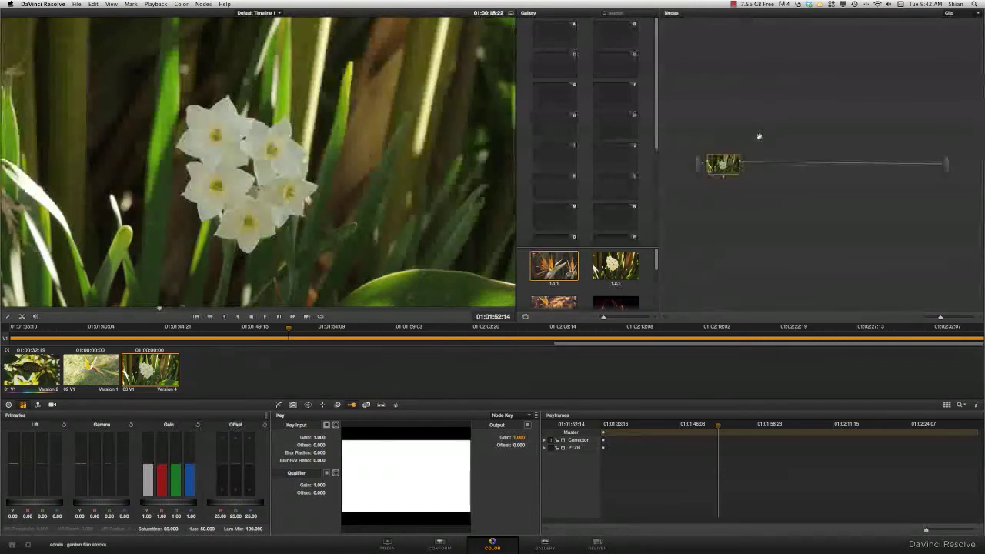
# Add three serial nodes after node 1 and arrange nodes 2 to 4 in a rising staircase.
pyautogui.hotkey('alt', 's')
pyautogui.hotkey('alt', 's')
pyautogui.hotkey('alt', 's')
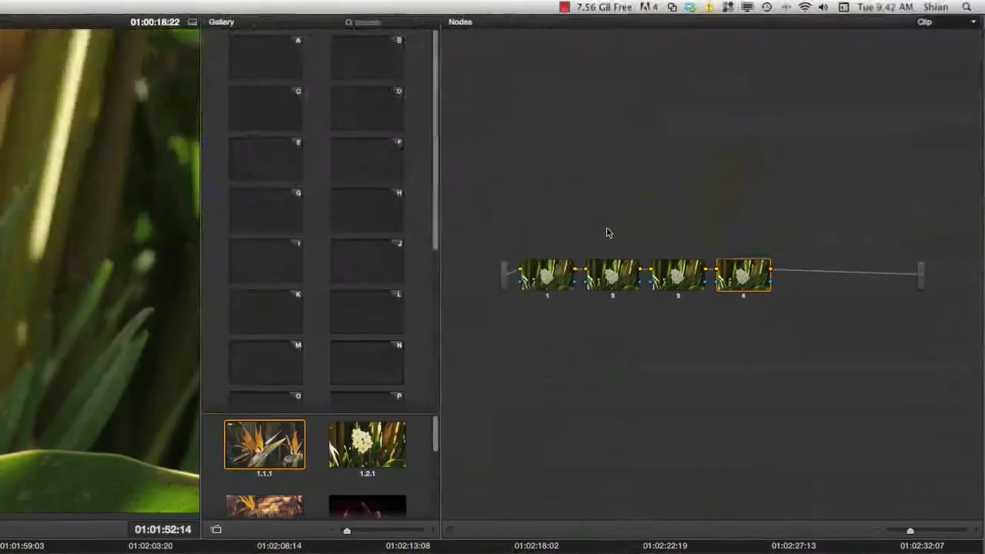
pyautogui.moveTo(744, 286); pyautogui.dragTo(758, 201)
pyautogui.moveTo(676, 284); pyautogui.dragTo(697, 226)
pyautogui.moveTo(630, 279); pyautogui.dragTo(624, 226)
pyautogui.moveTo(695, 223); pyautogui.dragTo(674, 191)
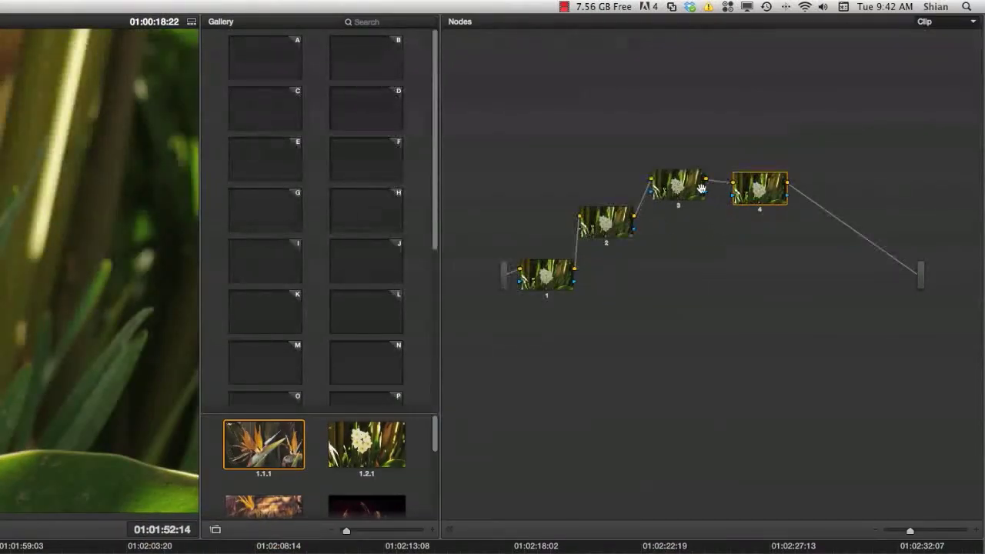
# Label node 4 "throttle".
pyautogui.rightClick(747, 192)
pyautogui.click(770, 198)
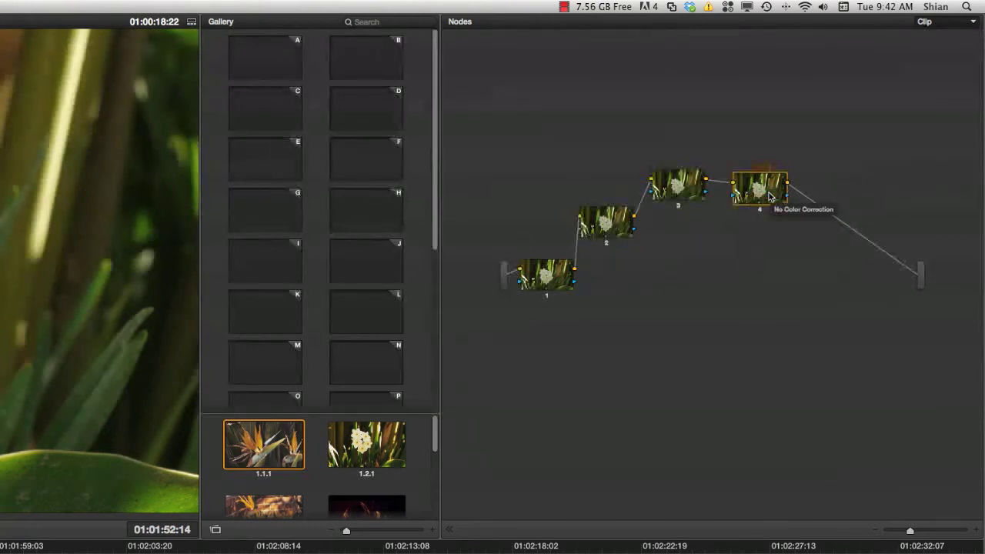
pyautogui.write('Vignette')
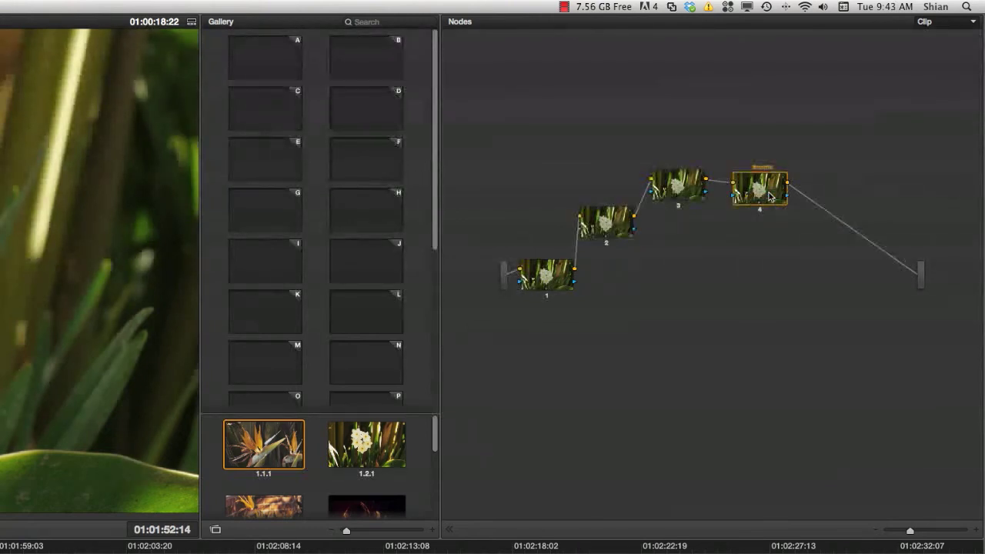
pyautogui.press('Return')
# Label node 3 "film stock".
pyautogui.click(685, 189)
pyautogui.rightClick(684, 192)
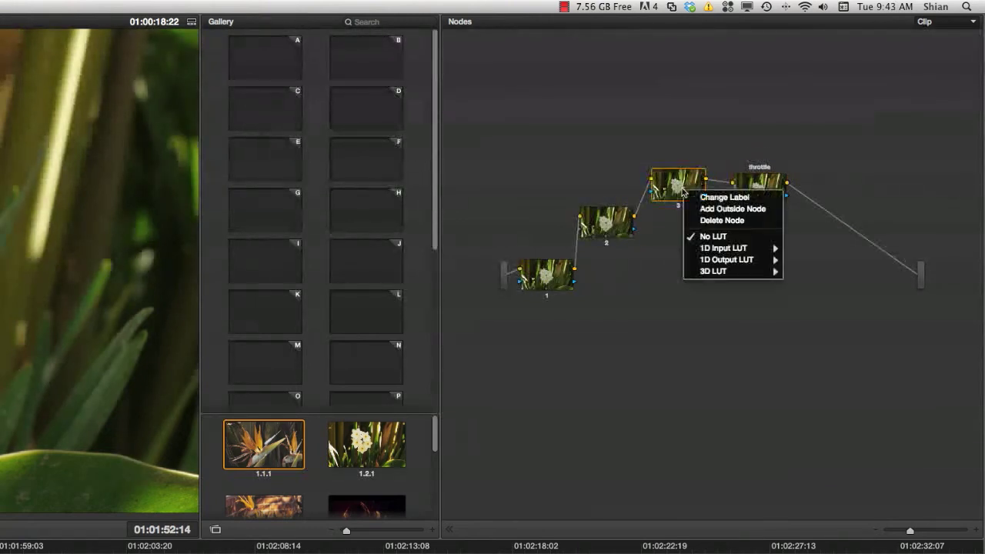
pyautogui.click(690, 198)
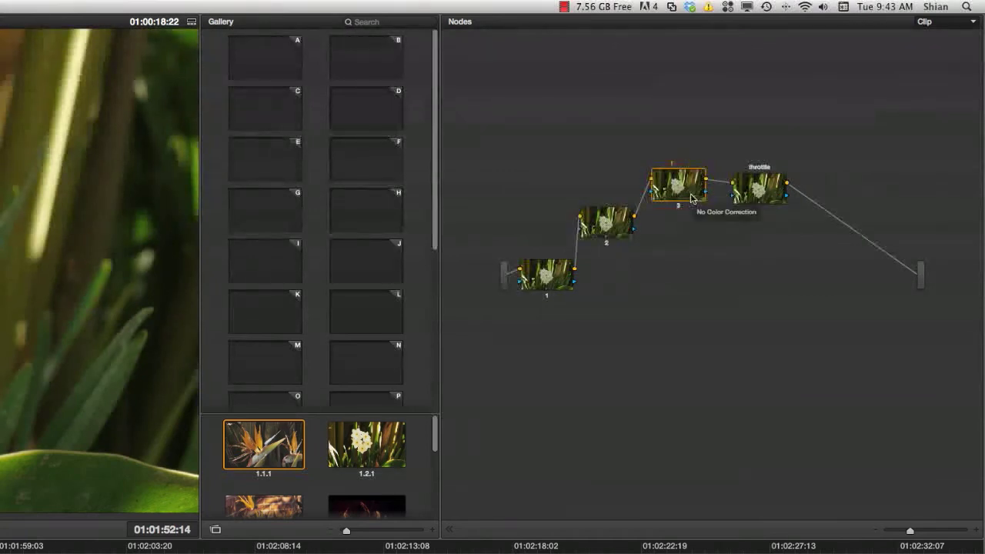
pyautogui.write('Film st')
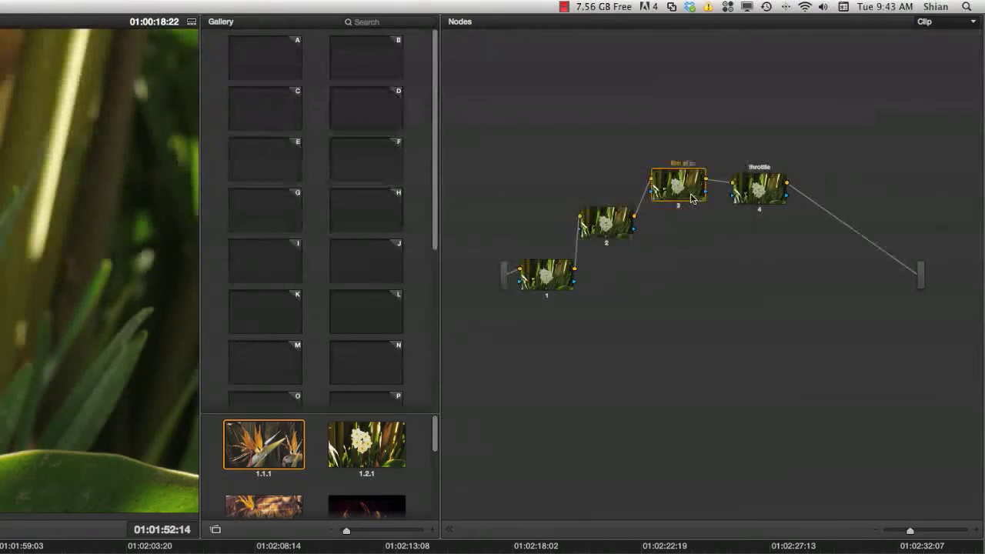
pyautogui.write('ock')
pyautogui.press('Return')
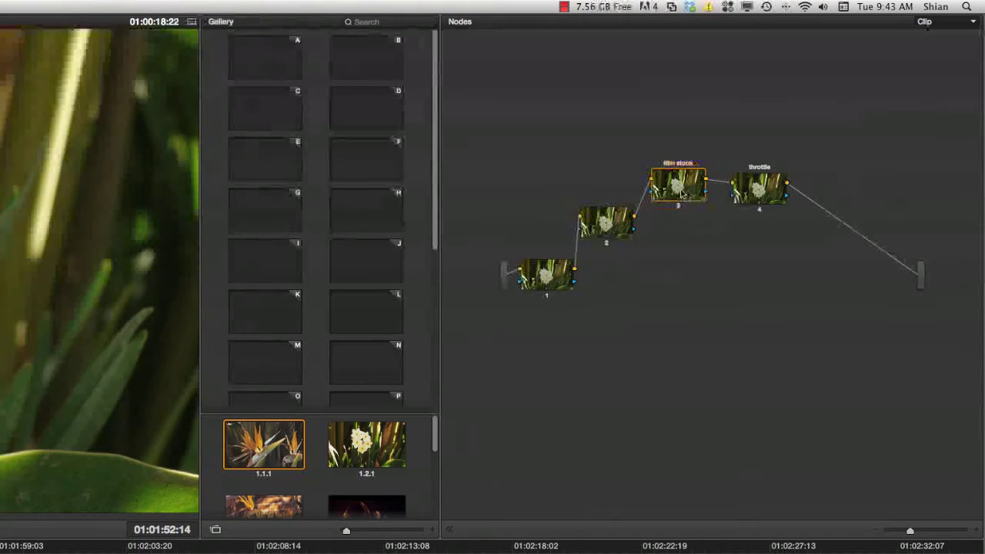
# Even out the staircase by moving the film stock node, and label node 2 "primer".
pyautogui.moveTo(681, 188); pyautogui.dragTo(751, 187)
pyautogui.rightClick(605, 223)
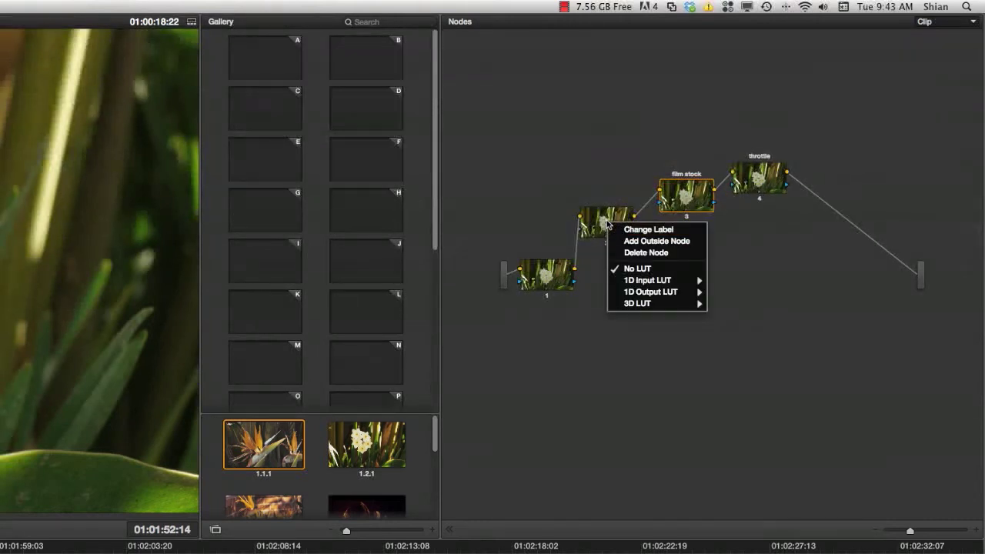
pyautogui.moveTo(670, 308)
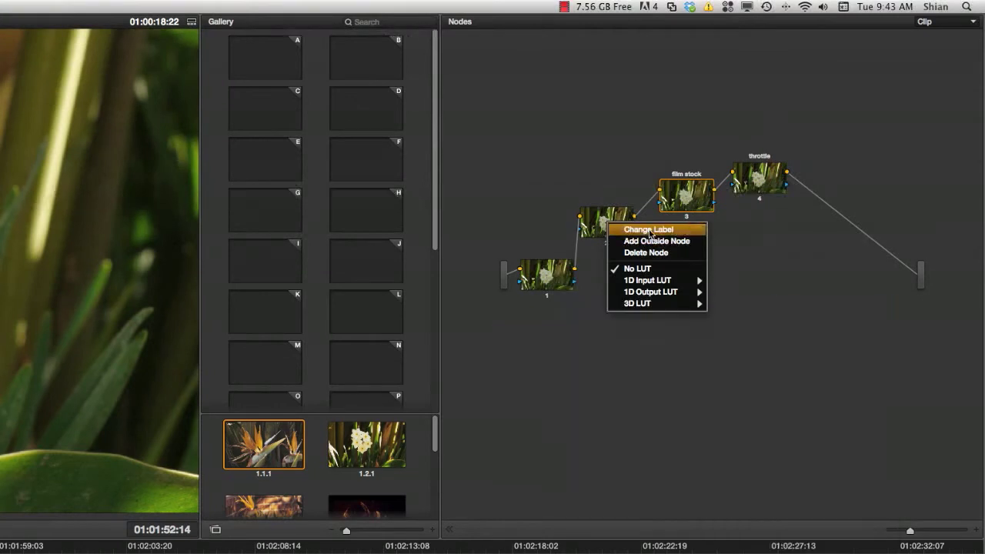
pyautogui.click(649, 229)
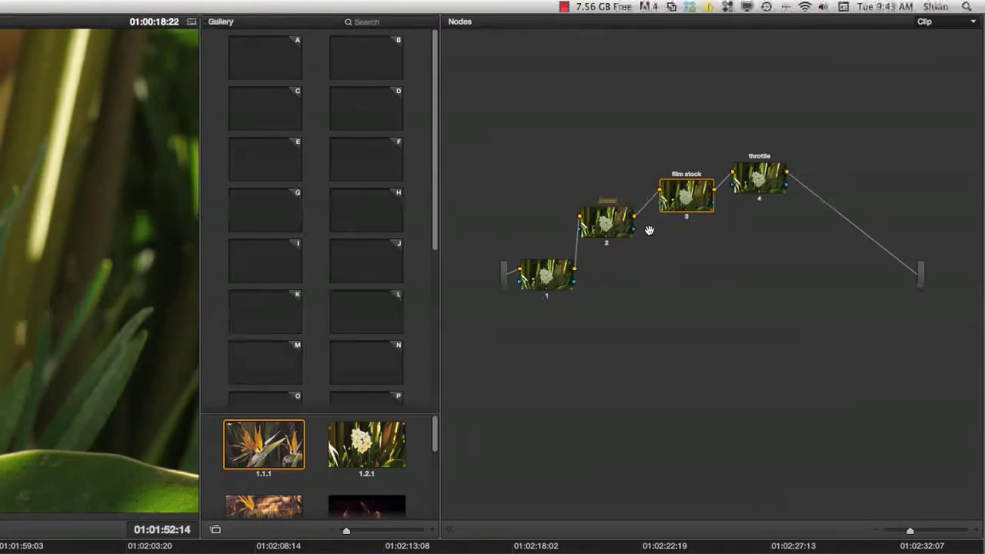
pyautogui.moveTo(609, 222); pyautogui.dragTo(607, 225)
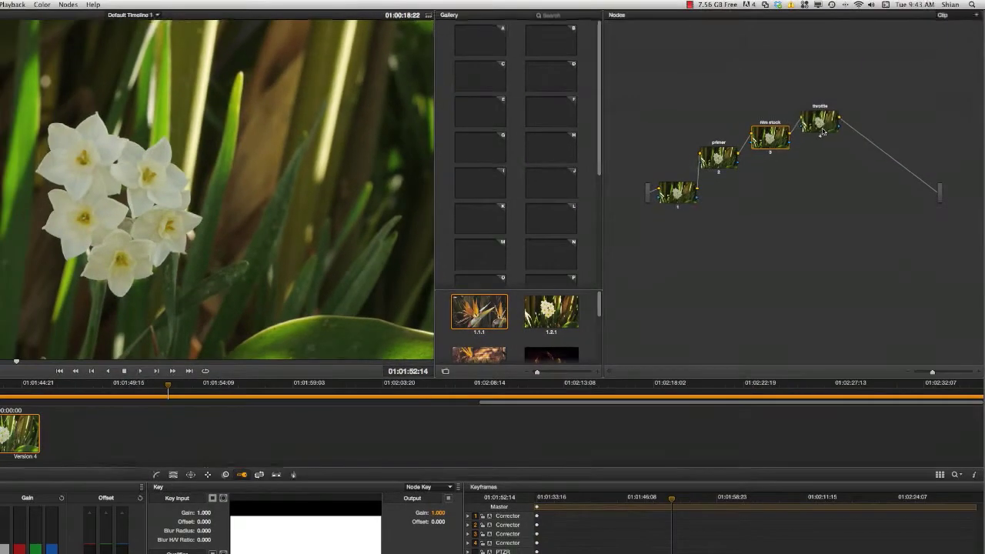
# Apply the primer 01 3D LUT from the film stocks collection to the primer node.
pyautogui.rightClick(719, 155)
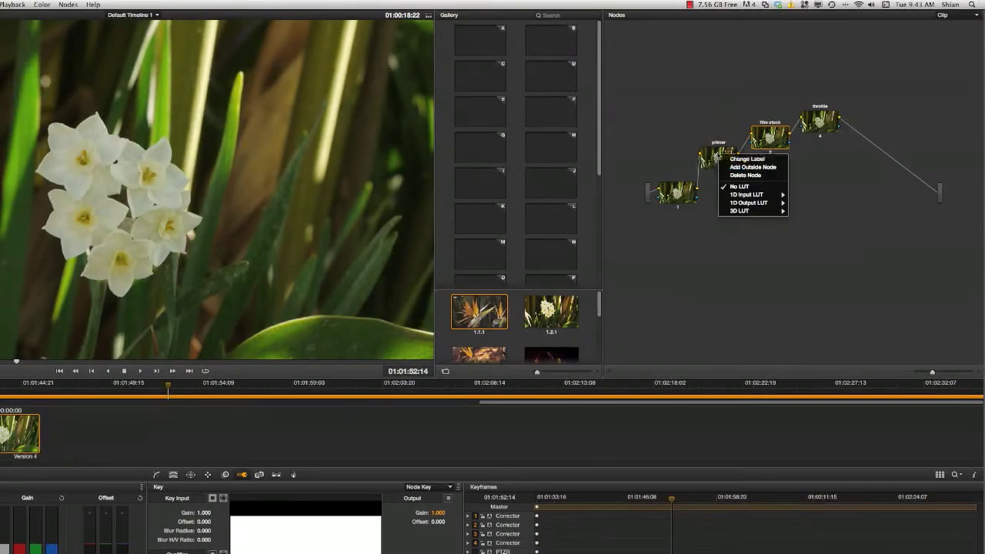
pyautogui.moveTo(758, 211)
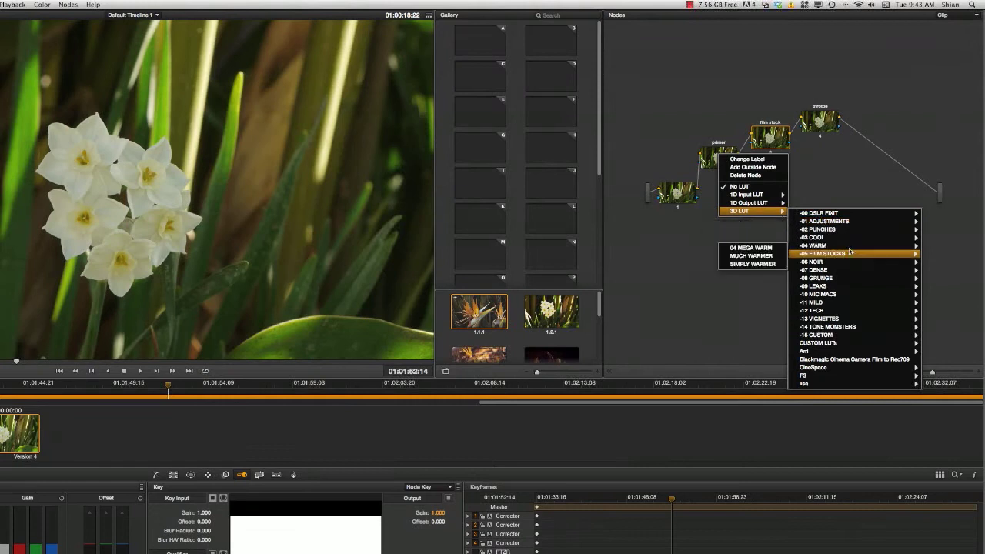
pyautogui.click(763, 331)
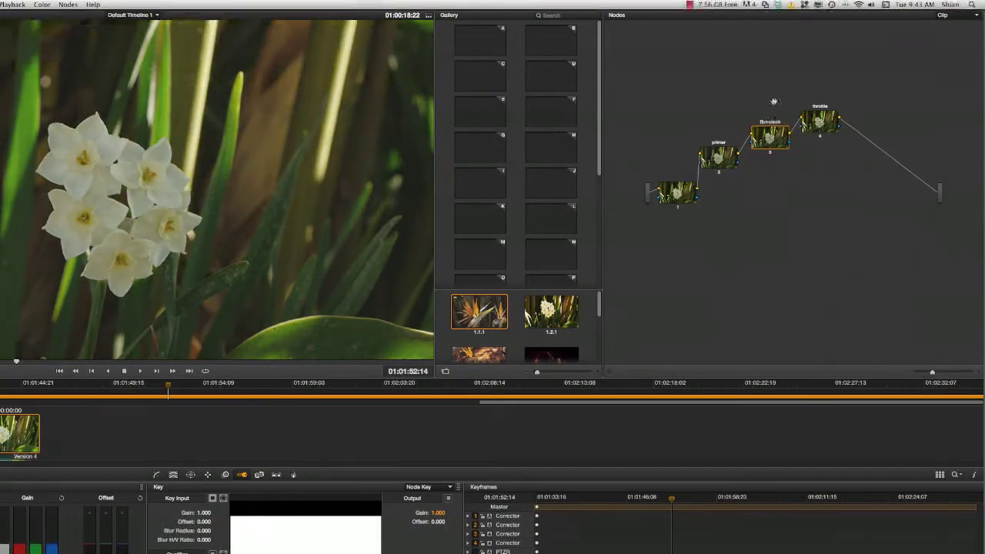
# Apply the throttle 01 film stocks LUT to the throttle node and nudge that node slightly outward.
pyautogui.rightClick(820, 129)
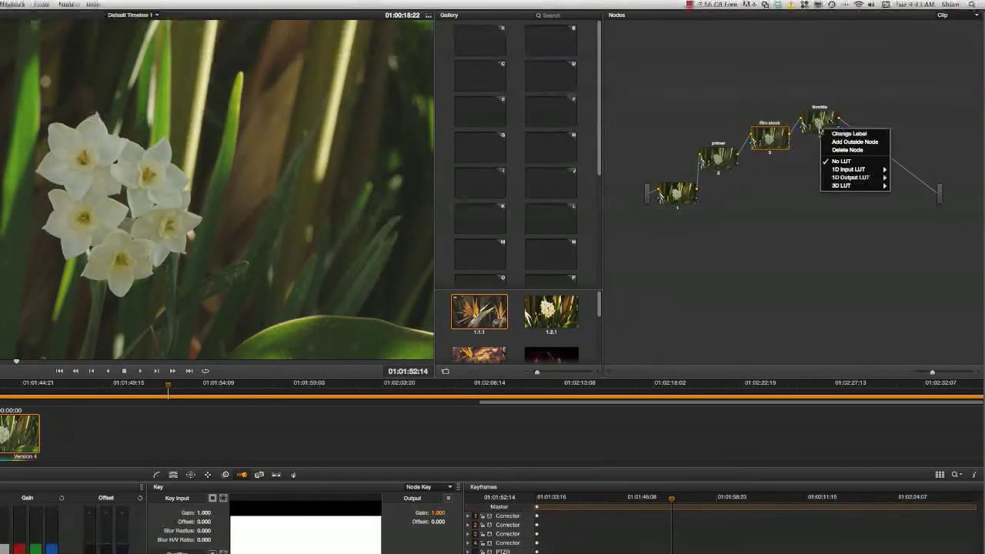
pyautogui.moveTo(868, 187)
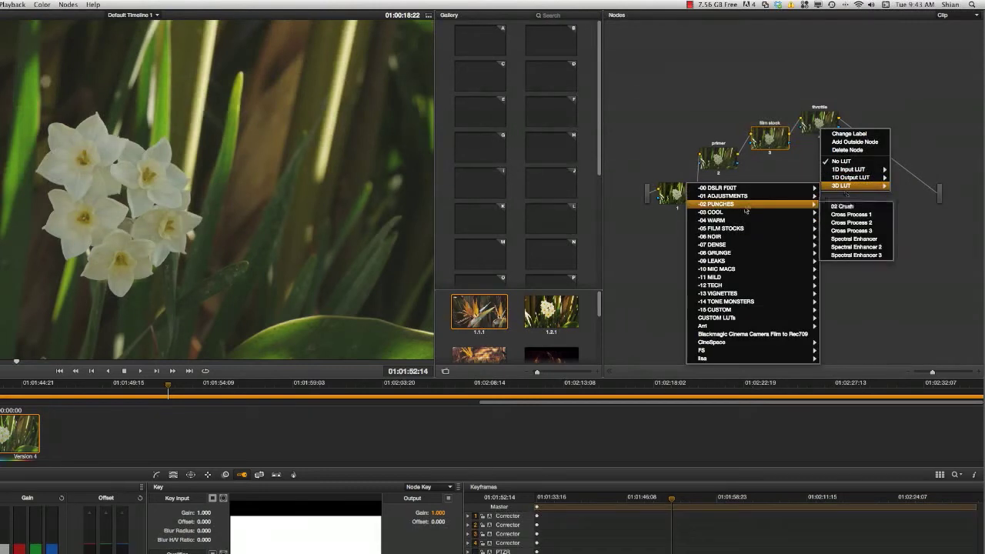
pyautogui.moveTo(800, 229)
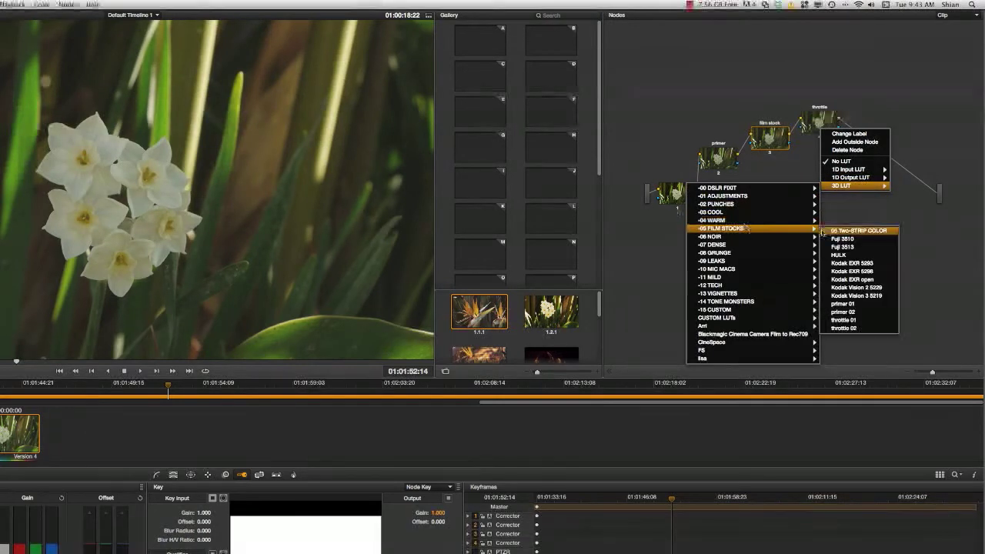
pyautogui.click(860, 320)
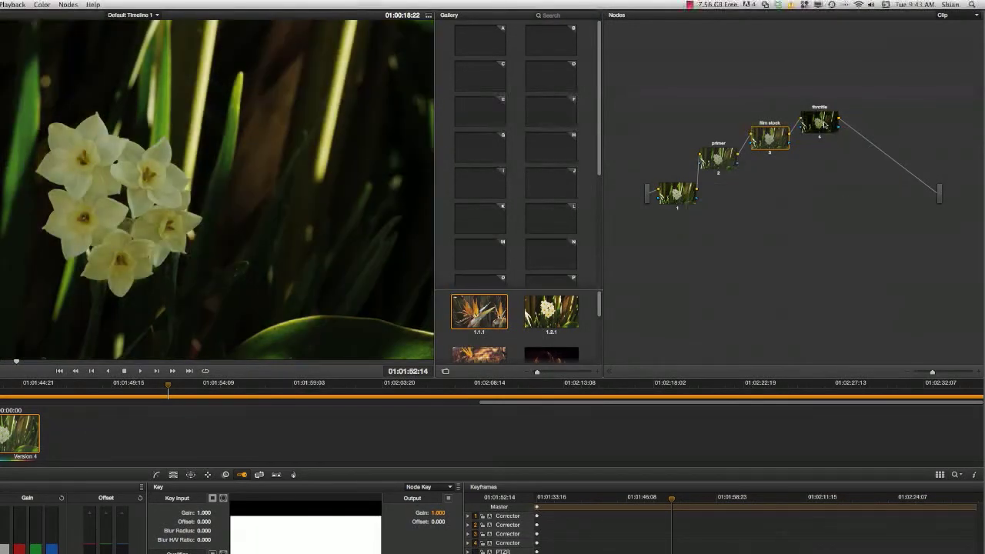
pyautogui.moveTo(825, 124); pyautogui.dragTo(831, 118)
# Try the Kodak EXR 5293 LUT on the film stock node and adjust the spacing of nodes 3 and 4.
pyautogui.rightClick(772, 141)
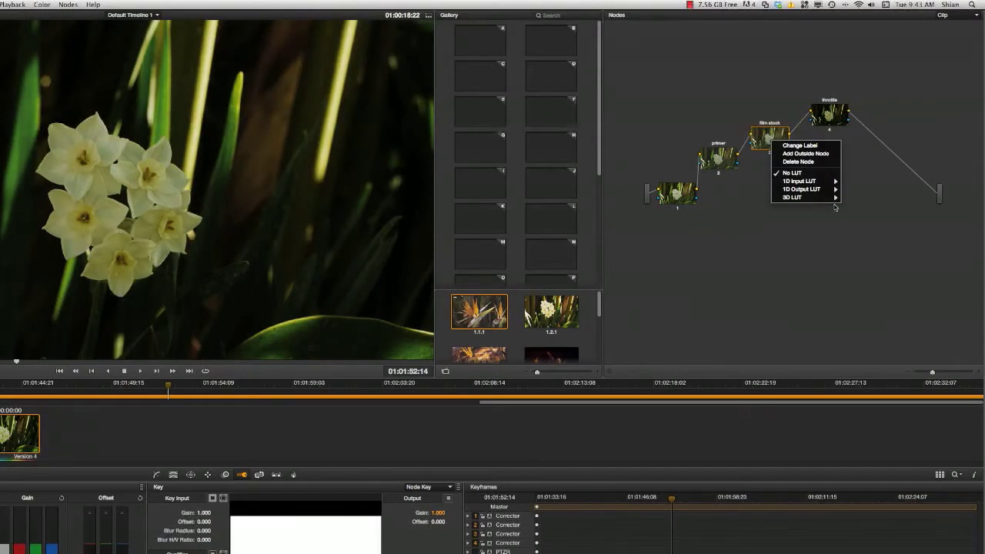
pyautogui.moveTo(831, 198)
pyautogui.moveTo(895, 240)
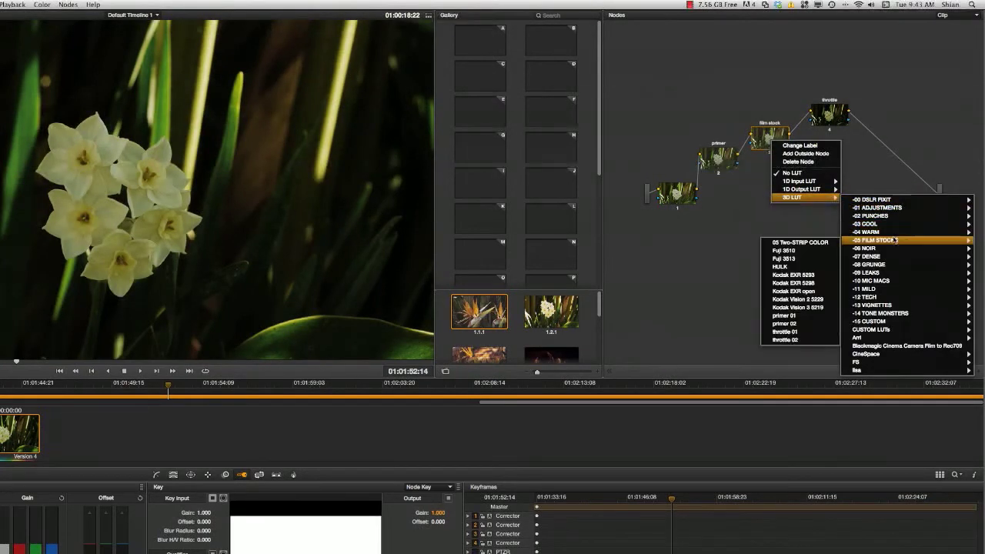
pyautogui.click(808, 277)
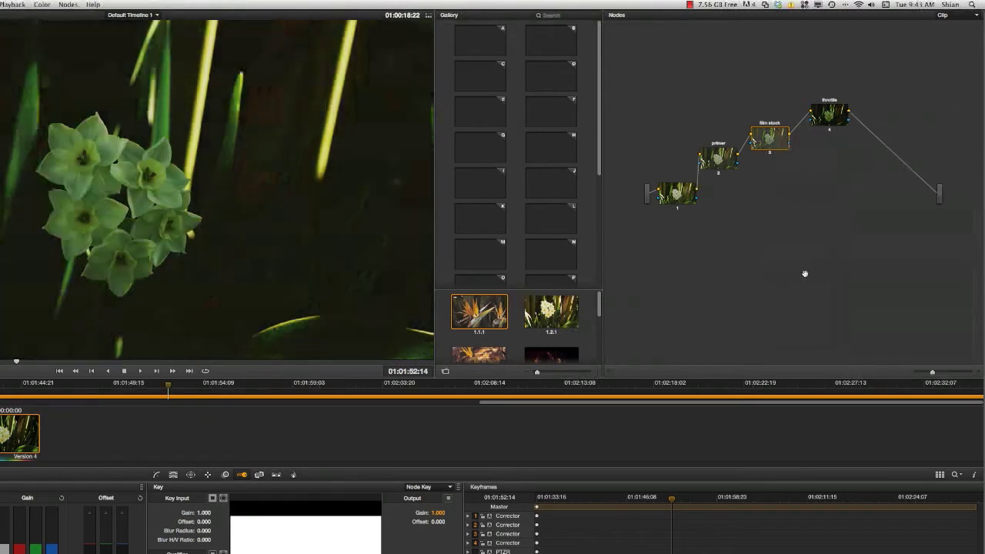
pyautogui.moveTo(833, 118); pyautogui.dragTo(829, 123)
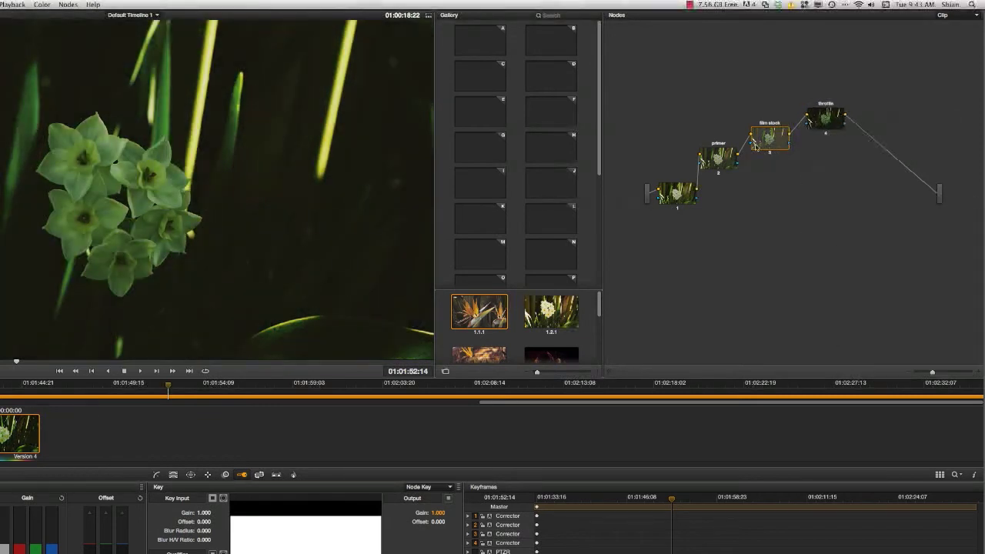
pyautogui.moveTo(766, 142); pyautogui.dragTo(821, 122)
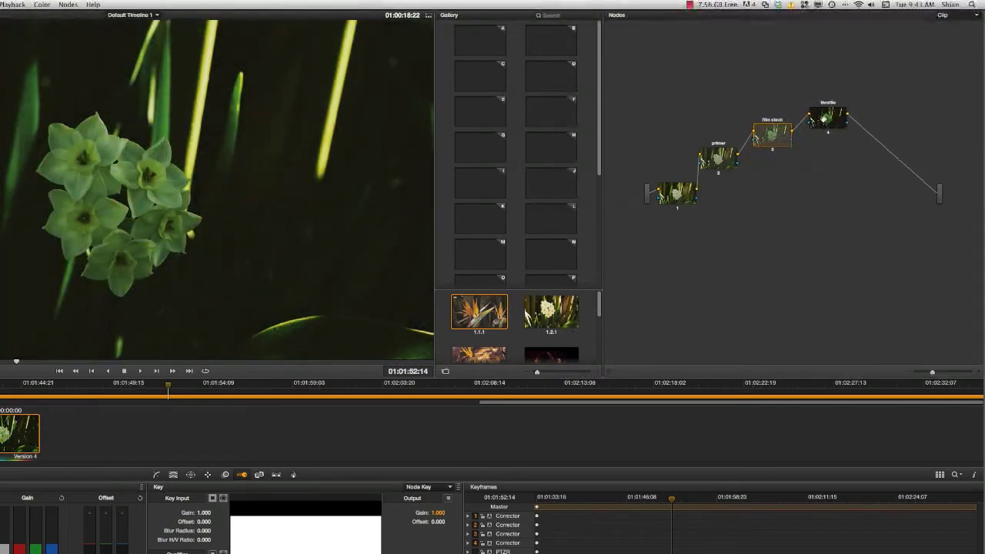
# Set the film stock node's 3D LUT to Kodak EXR 5298 and nudge the primer node slightly.
pyautogui.rightClick(768, 144)
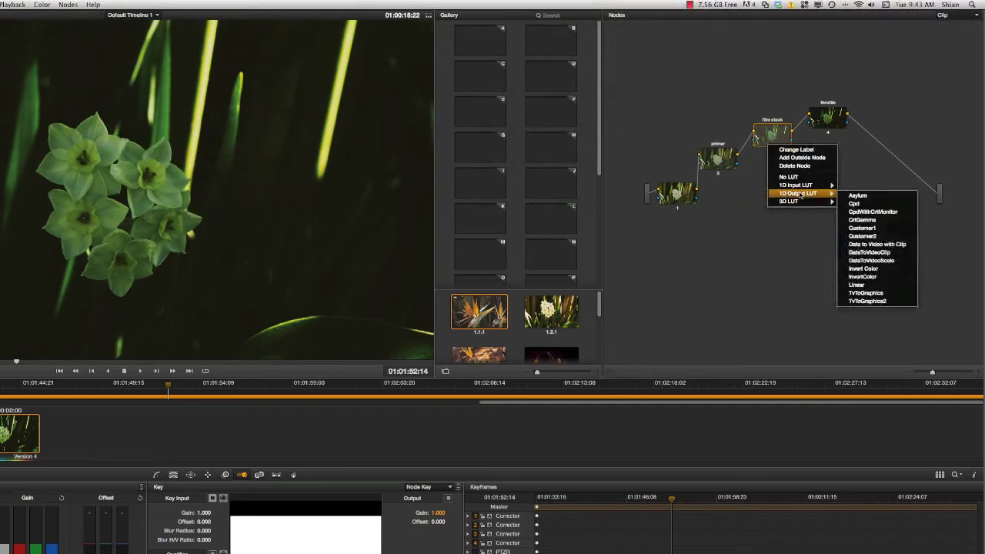
pyautogui.moveTo(789, 201)
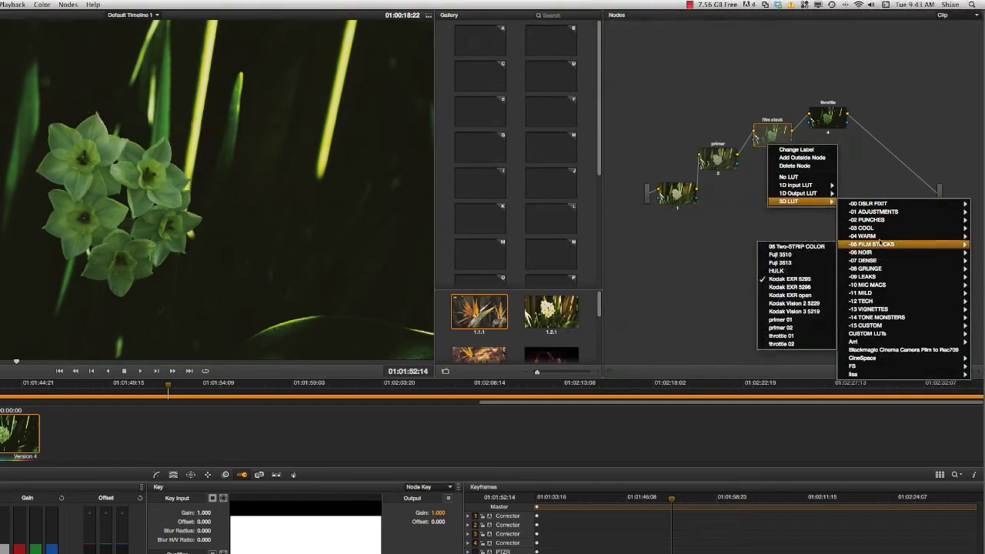
pyautogui.click(801, 287)
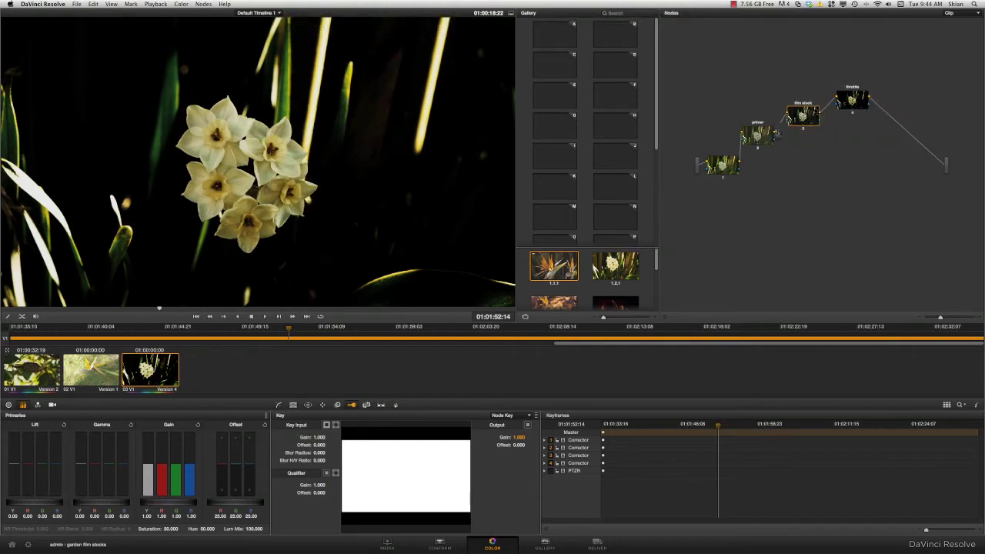
pyautogui.moveTo(766, 138); pyautogui.dragTo(769, 138)
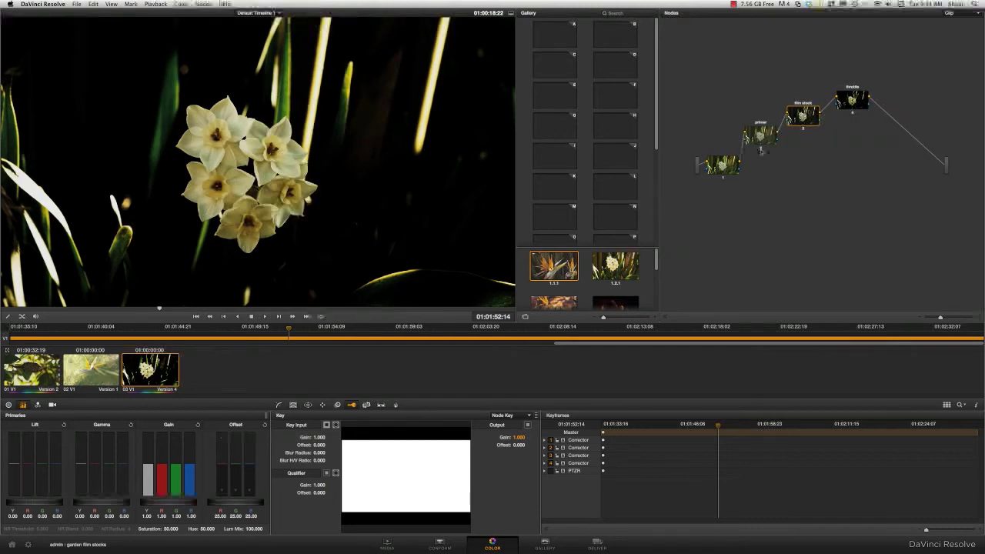
# Show the scopes and compare the image and waveform with the primer node disabled and enabled, leaving it enabled.
pyautogui.click(761, 149)
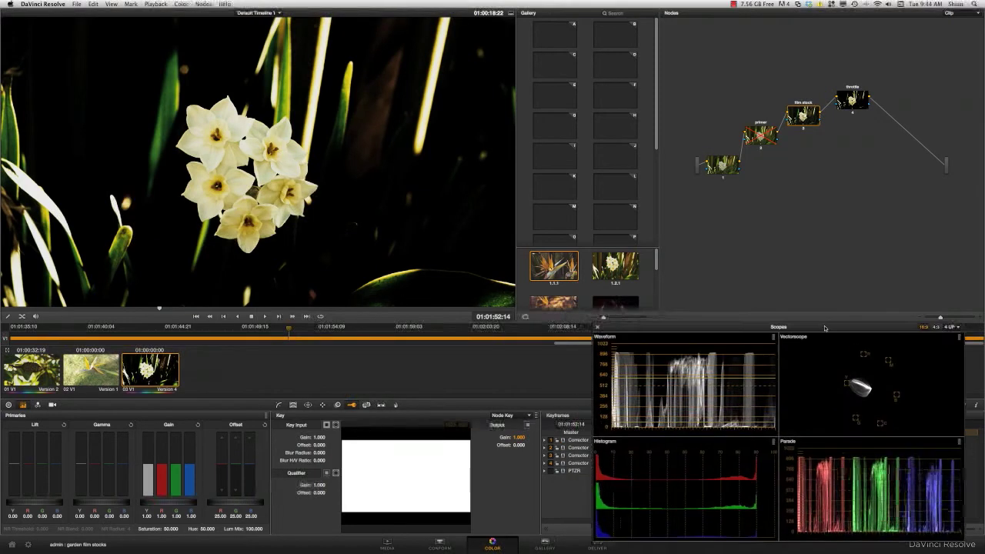
pyautogui.moveTo(829, 331); pyautogui.dragTo(846, 318)
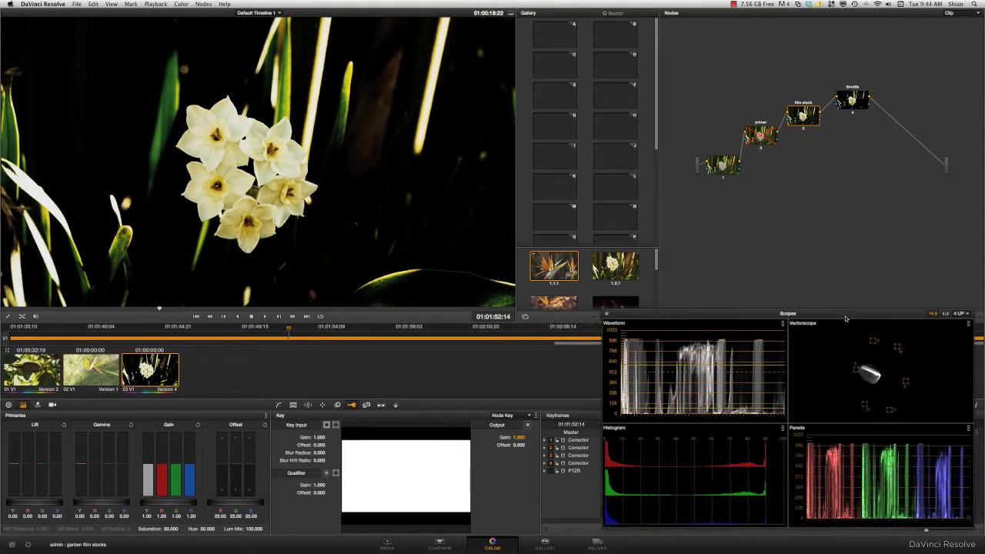
pyautogui.click(760, 149)
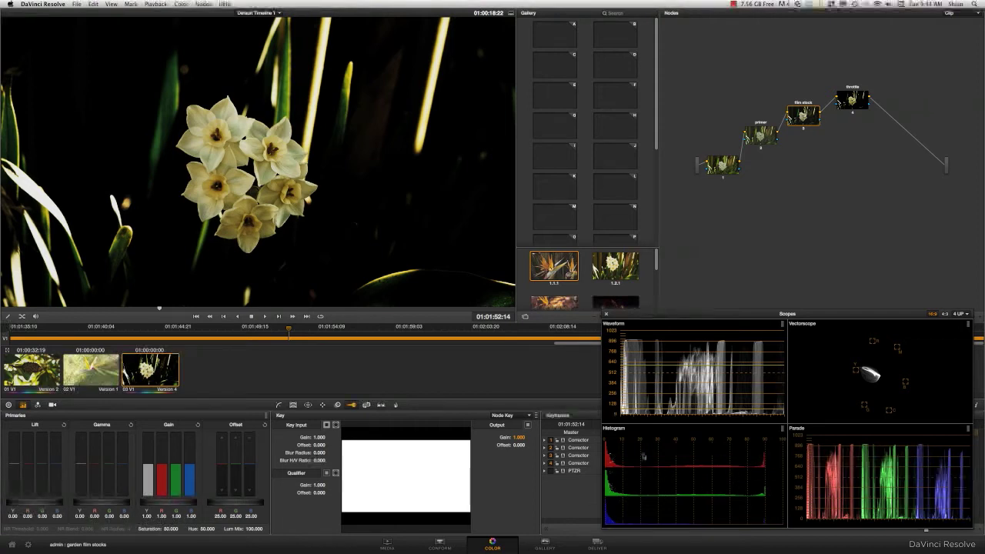
pyautogui.click(760, 149)
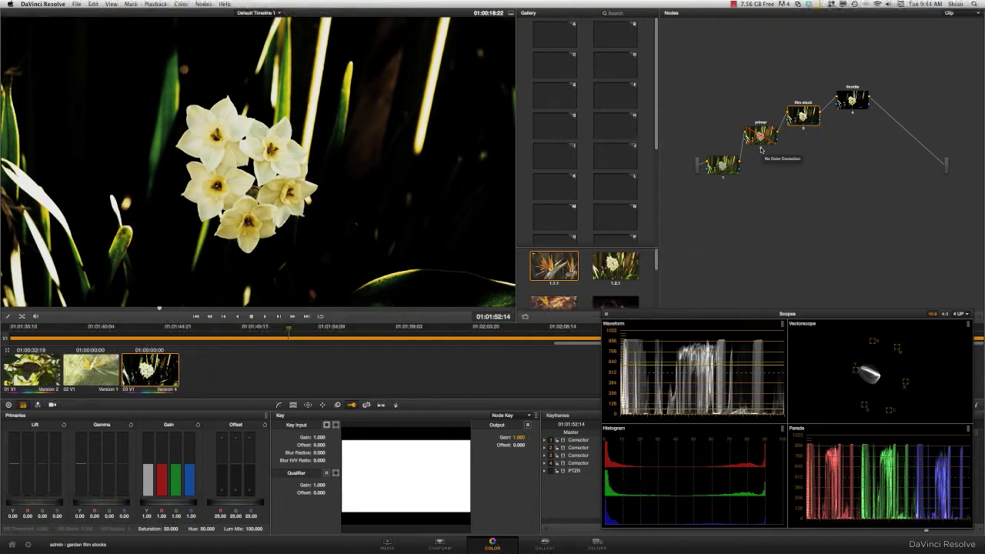
pyautogui.click(761, 144)
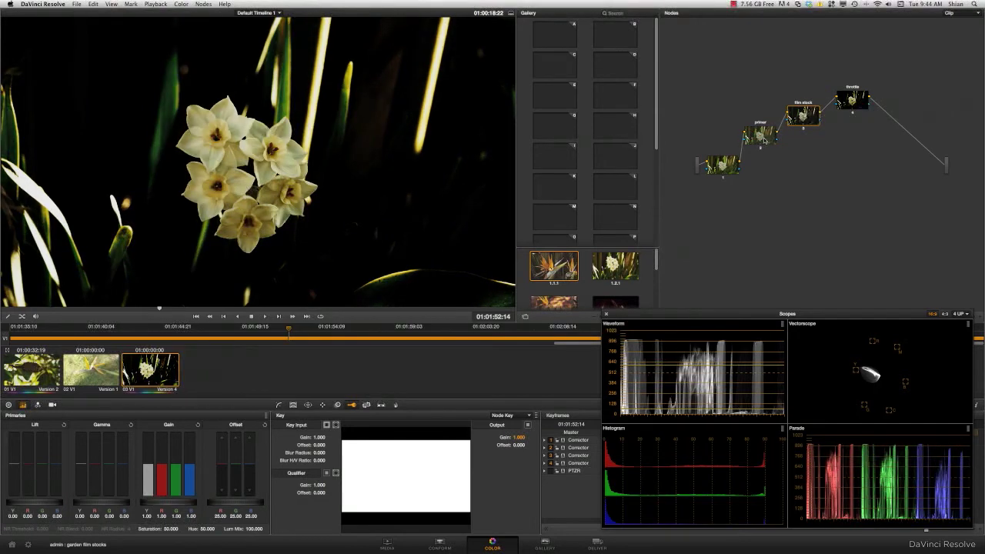
# Select node 1 for grading and move the Scopes window higher, clear of the lower keyframe area.
pyautogui.moveTo(765, 141); pyautogui.dragTo(763, 140)
pyautogui.click(725, 167)
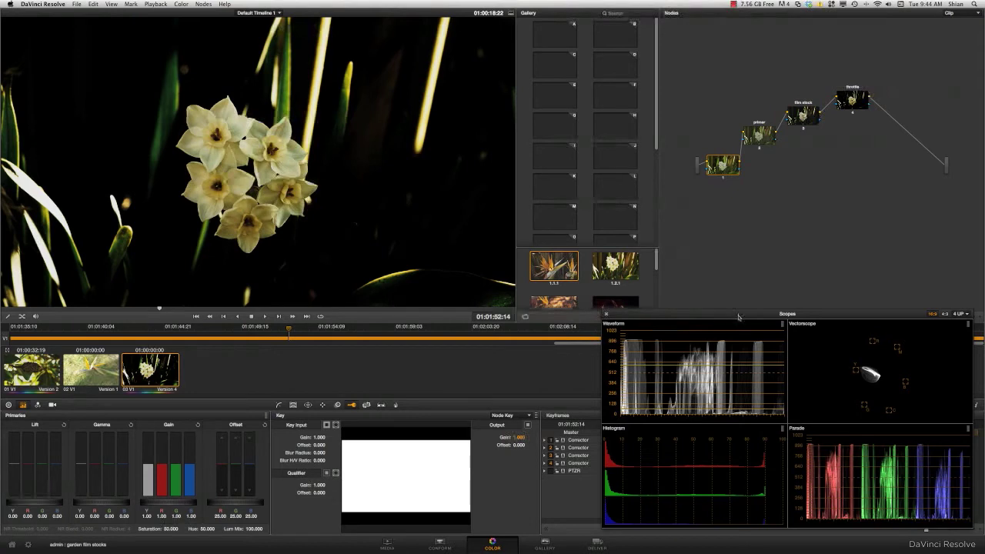
pyautogui.moveTo(738, 316); pyautogui.dragTo(736, 241)
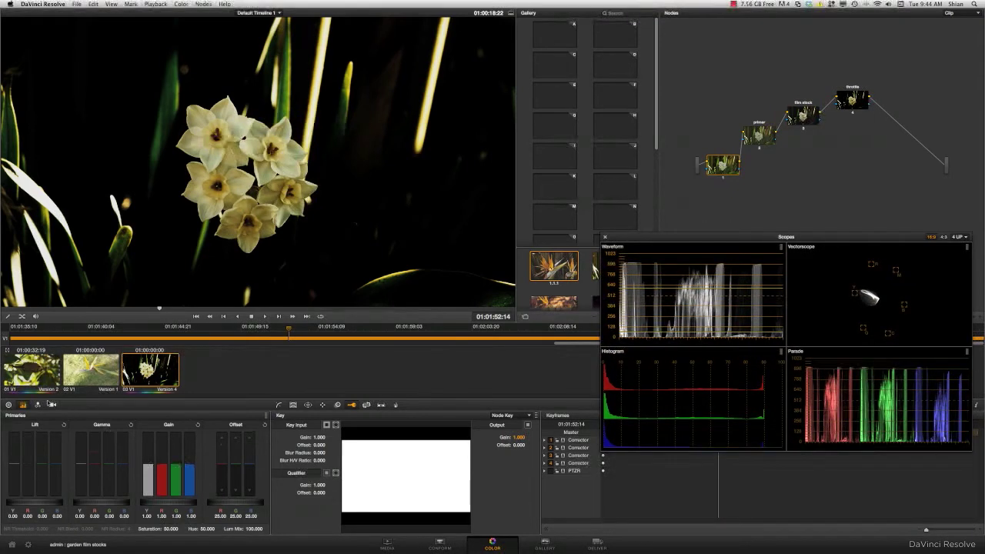
# Look at the 3 Way and Log color wheels for node 1 and return to the primaries bars.
pyautogui.click(9, 404)
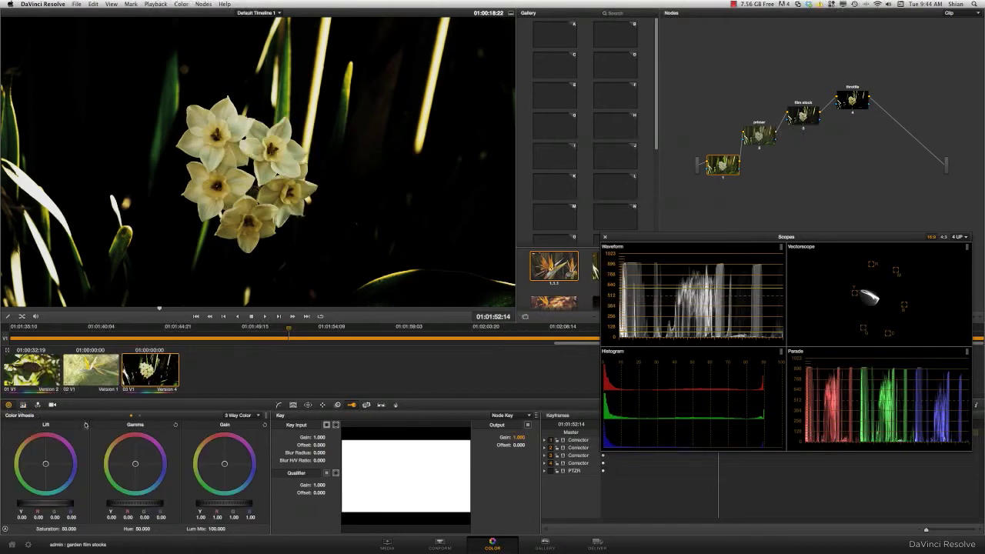
pyautogui.click(140, 416)
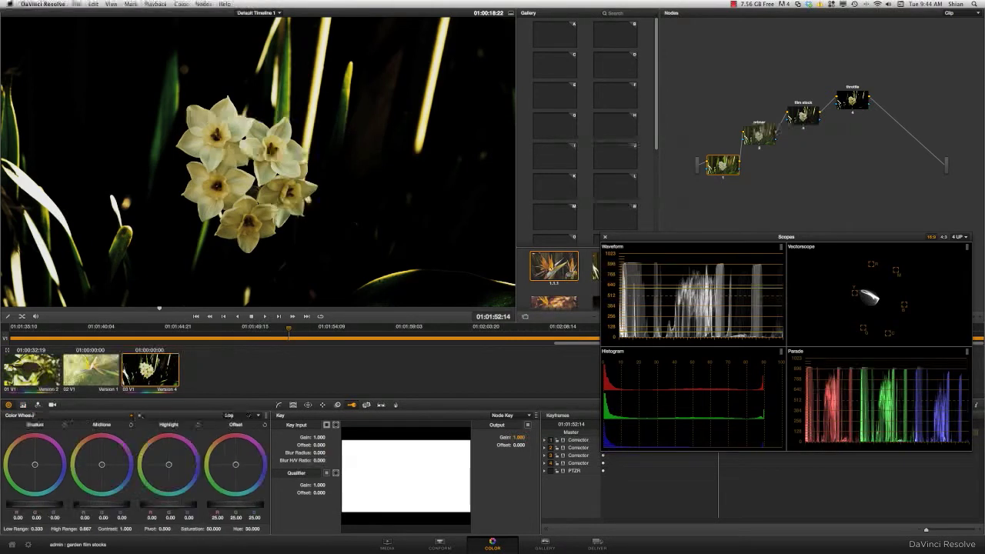
pyautogui.click(24, 404)
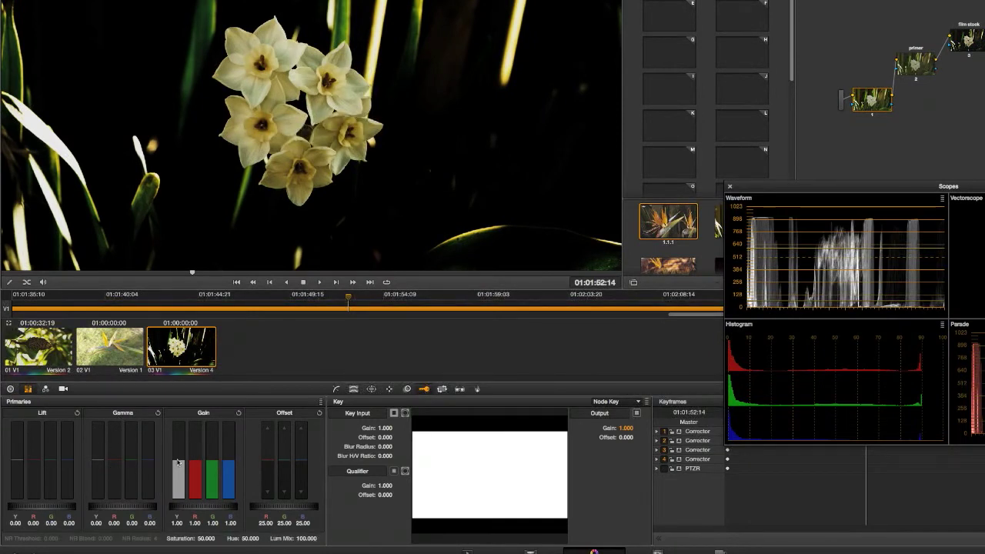
# Sweep node 1's master gain down and up while watching the image and waveform, and reset the gain.
pyautogui.scroll(-5, 177, 462)
pyautogui.scroll(10, 178, 462)
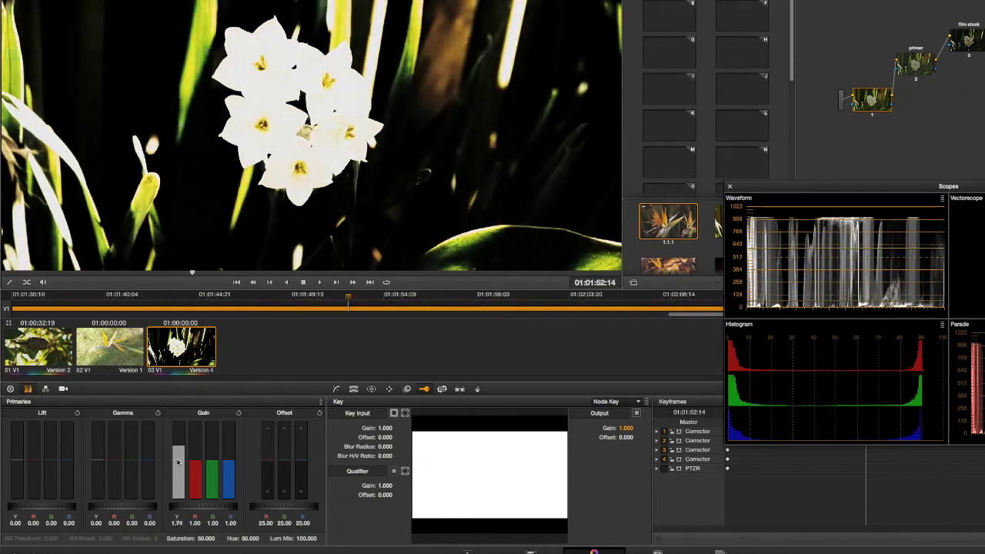
pyautogui.scroll(-14, 178, 463)
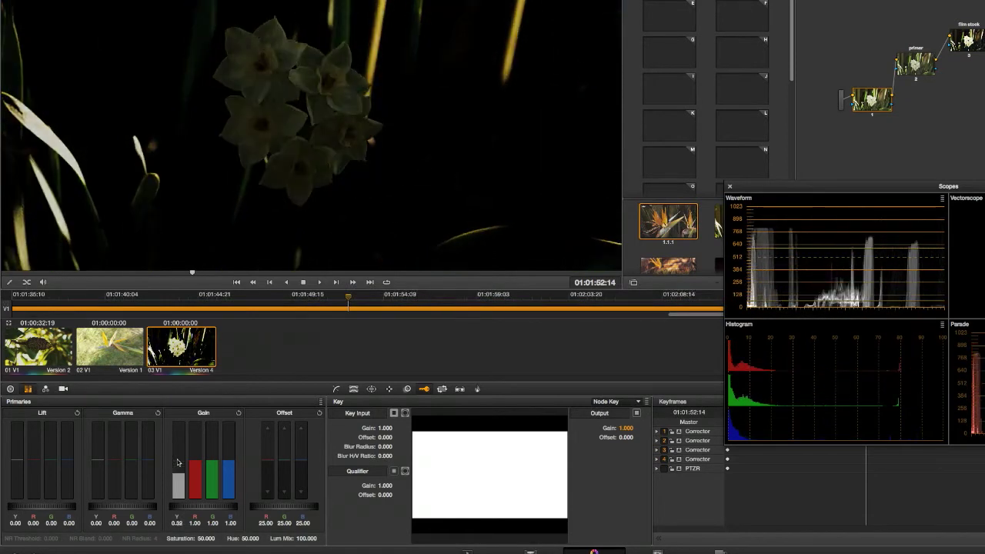
pyautogui.scroll(-3, 178, 463)
pyautogui.scroll(20, 178, 462)
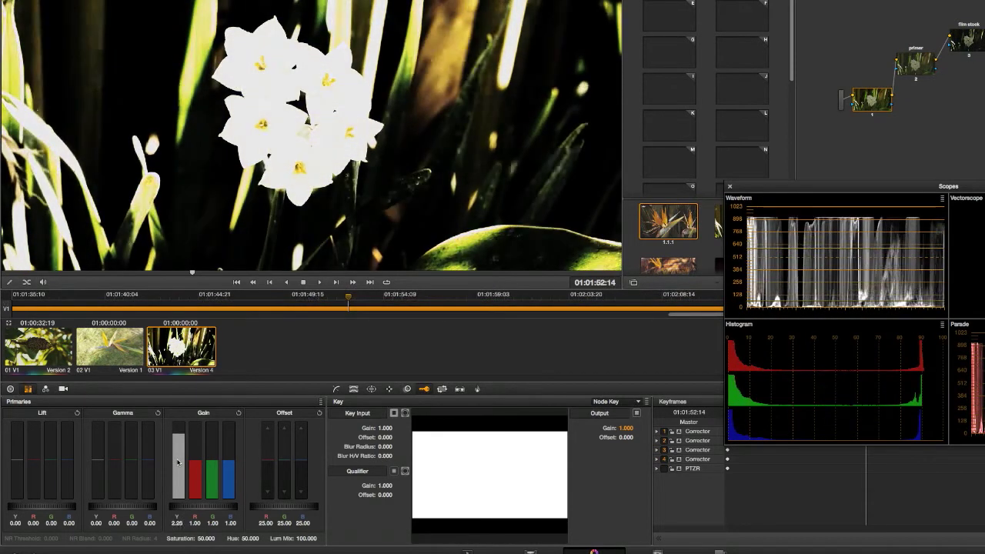
pyautogui.scroll(3, 178, 462)
pyautogui.scroll(-8, 178, 462)
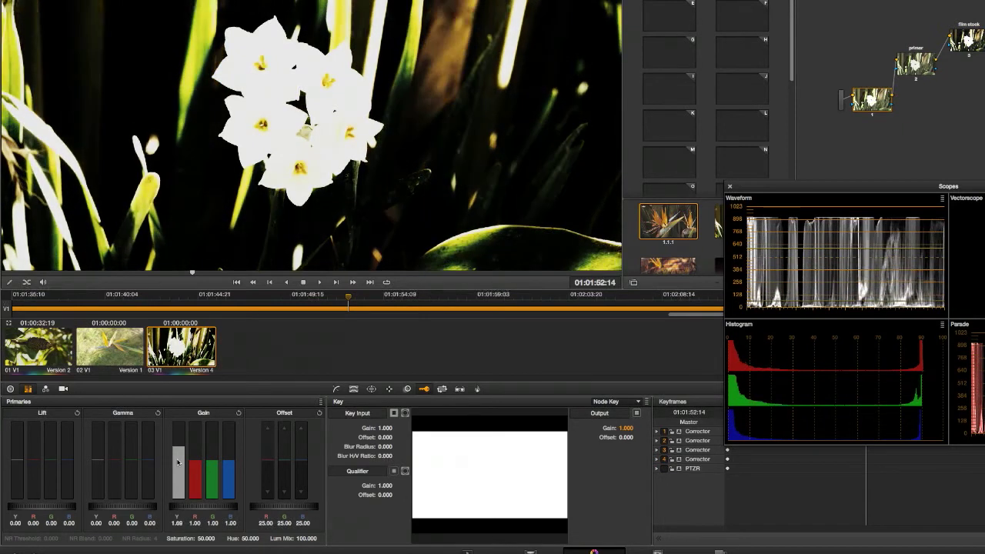
pyautogui.scroll(-4, 178, 462)
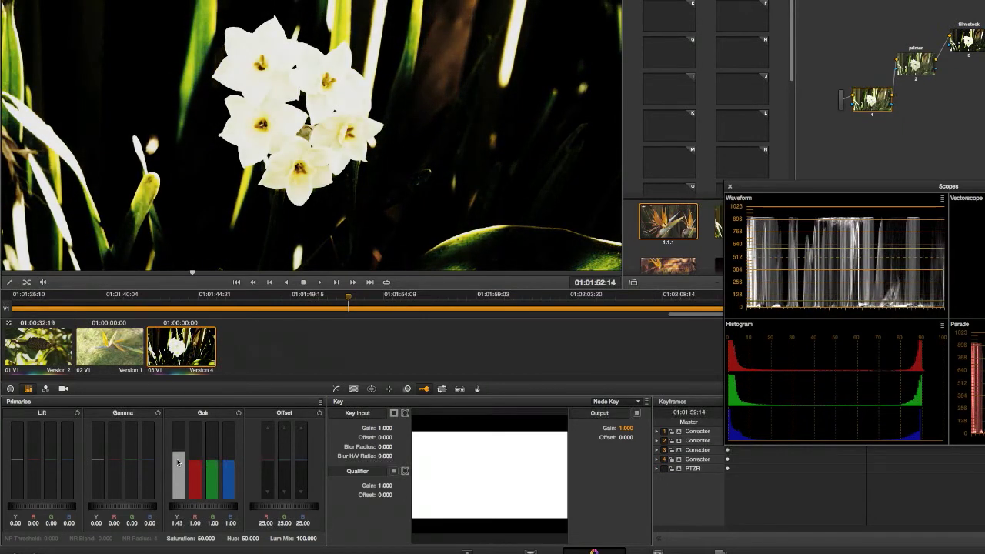
pyautogui.scroll(-4, 178, 462)
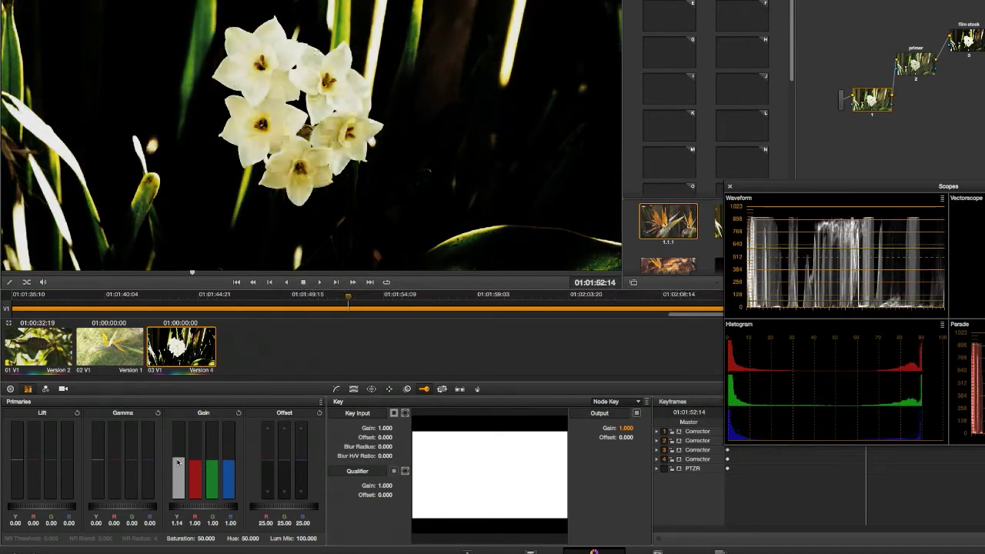
pyautogui.click(239, 414)
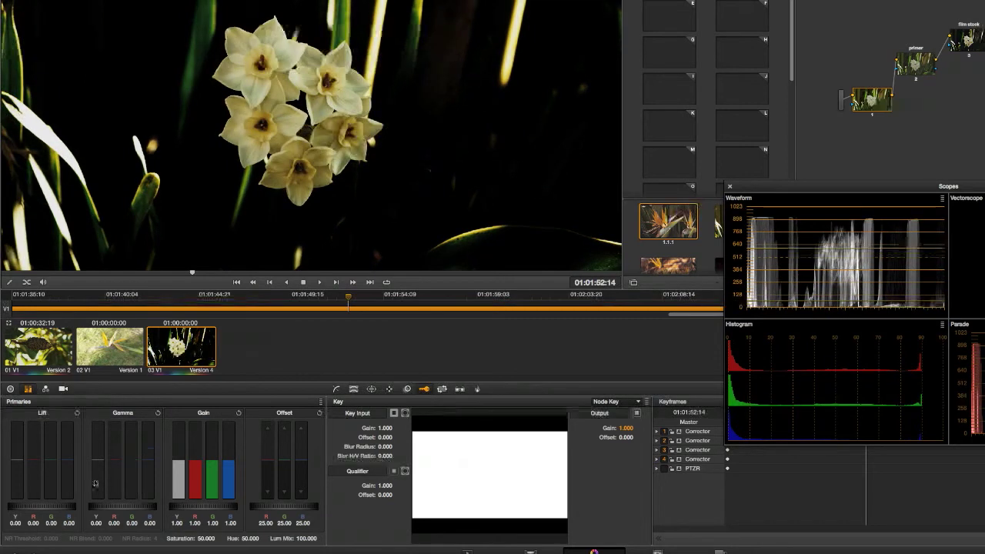
# Raise node 1's master gamma to 0.19 and lower its master gain to 0.74.
pyautogui.scroll(1, 98, 481)
pyautogui.scroll(2, 98, 481)
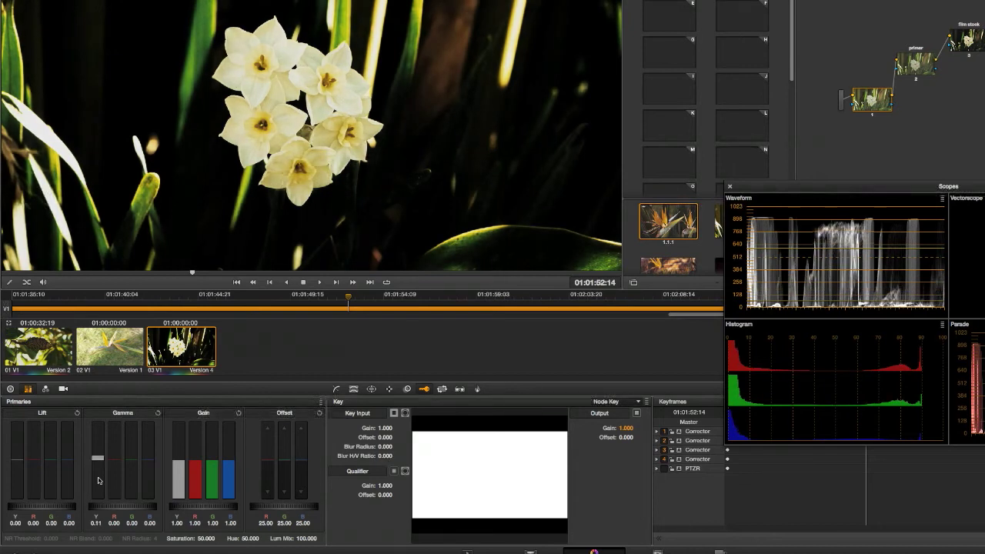
pyautogui.scroll(3, 98, 481)
pyautogui.scroll(2, 98, 481)
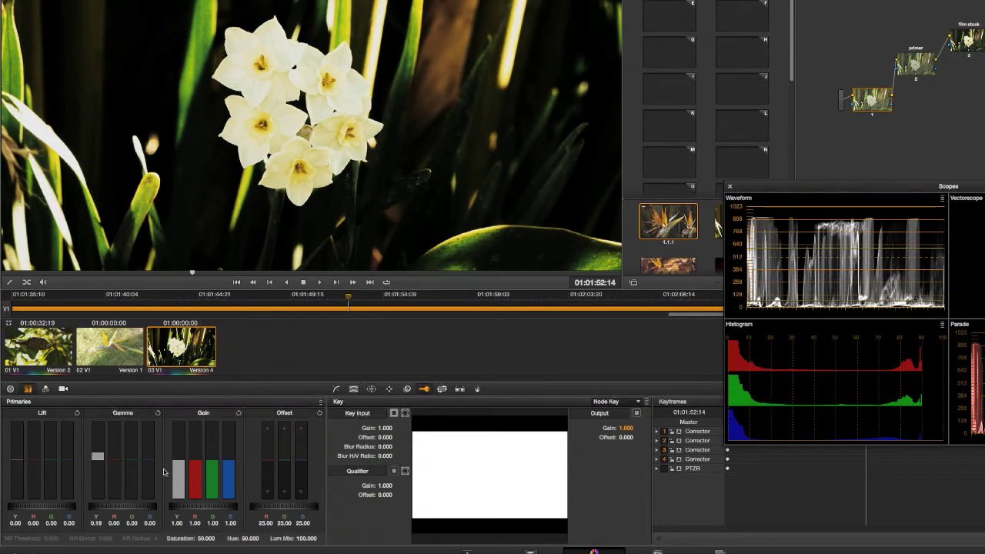
pyautogui.scroll(-6, 179, 473)
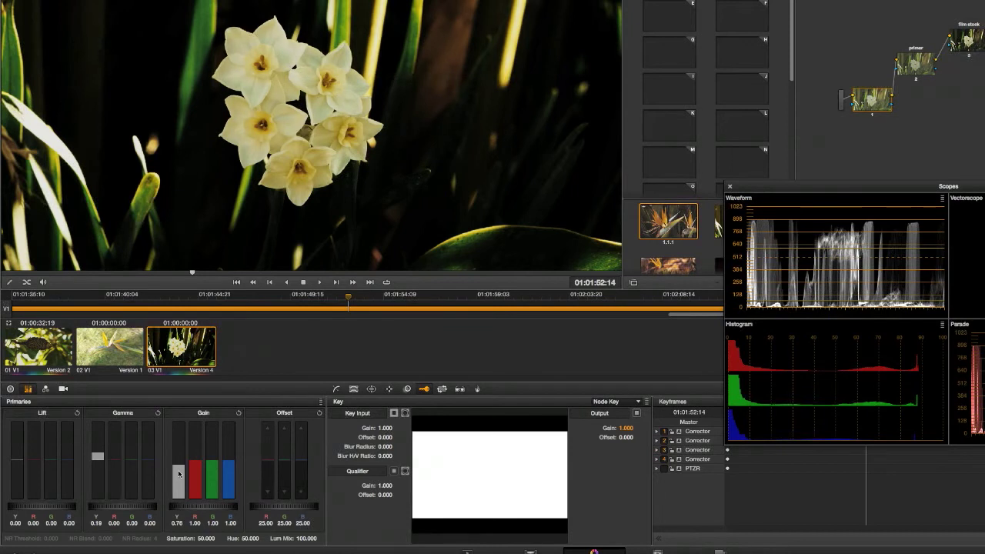
pyautogui.scroll(-4, 179, 473)
pyautogui.scroll(3, 178, 474)
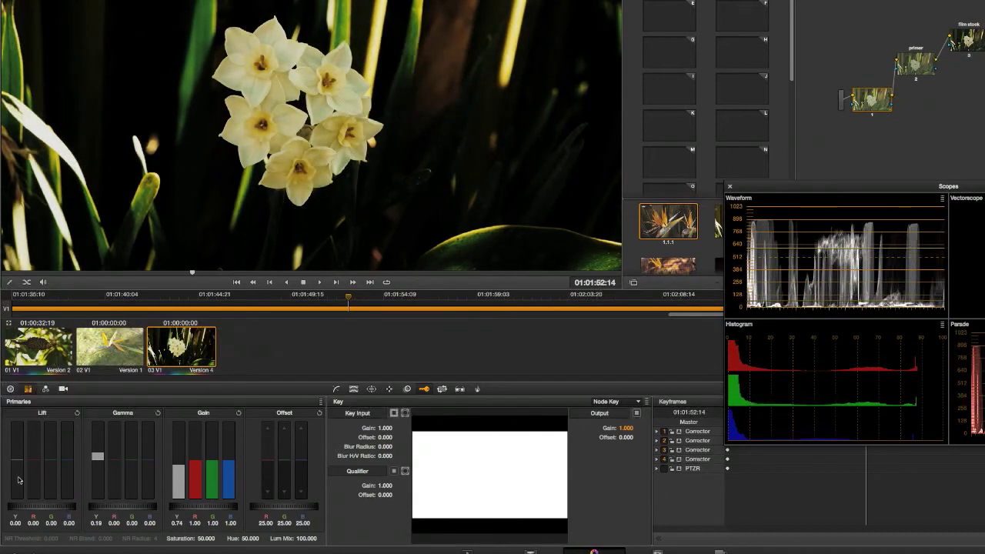
# Balance node 1's master primaries at lift 0.06, gamma 0.16 and gain 0.66.
pyautogui.scroll(5, 18, 480)
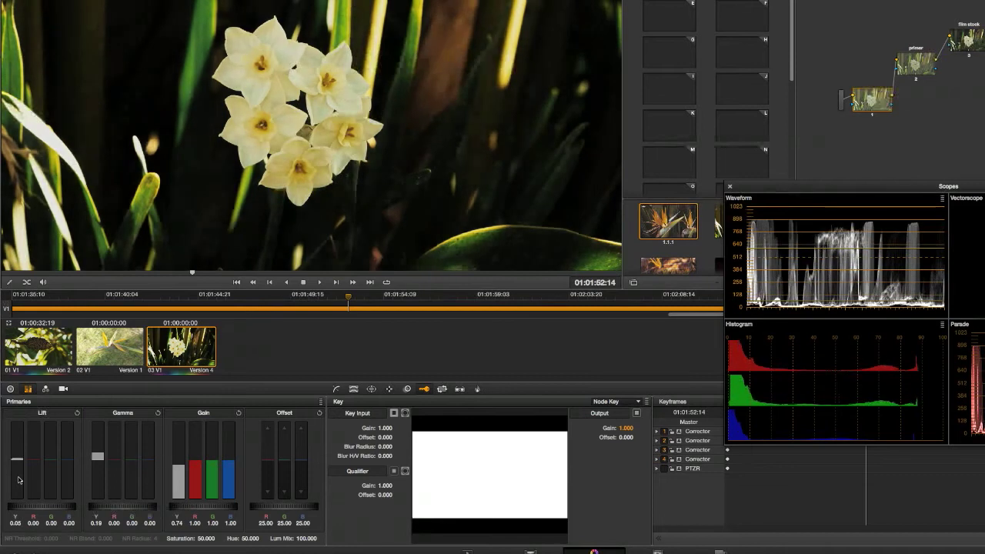
pyautogui.scroll(1, 19, 480)
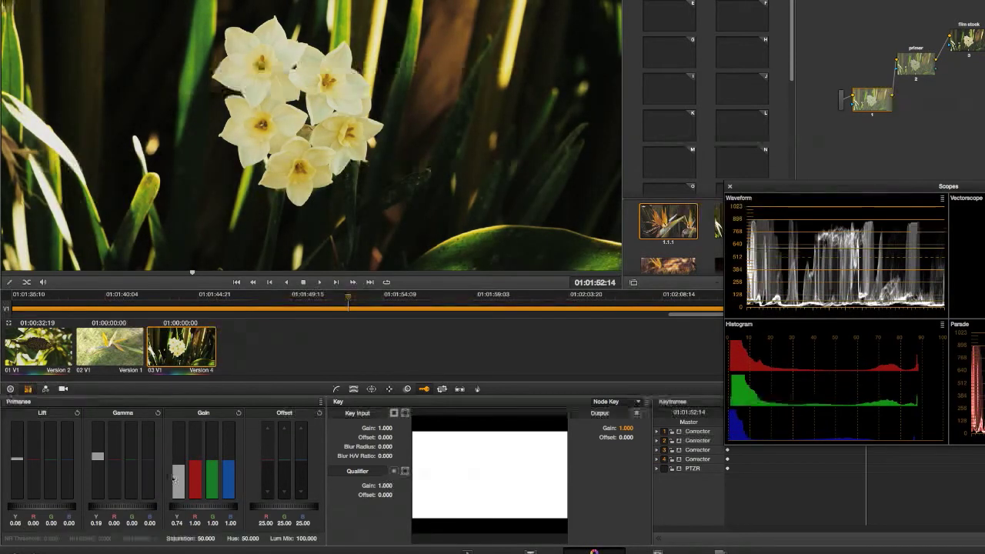
pyautogui.scroll(-3, 101, 474)
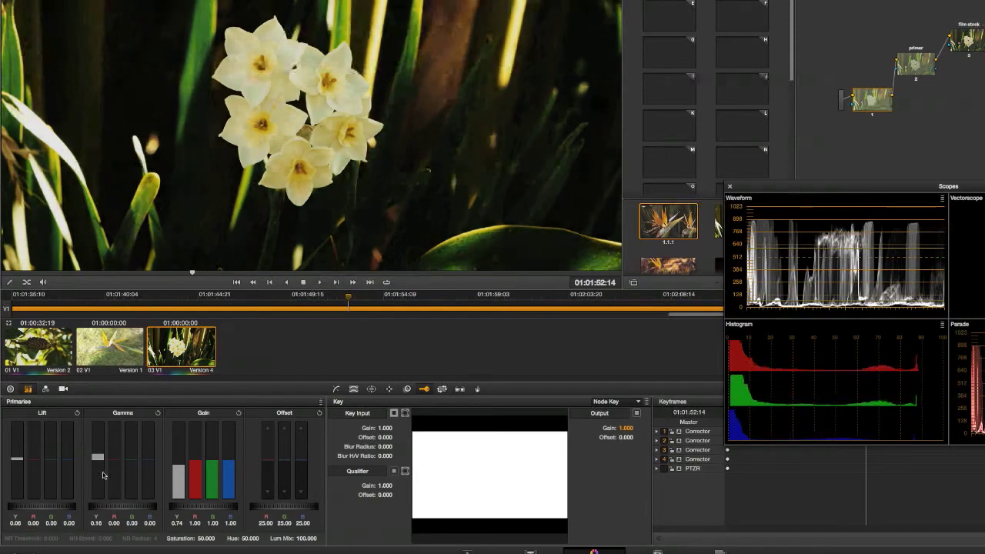
pyautogui.scroll(-4, 179, 481)
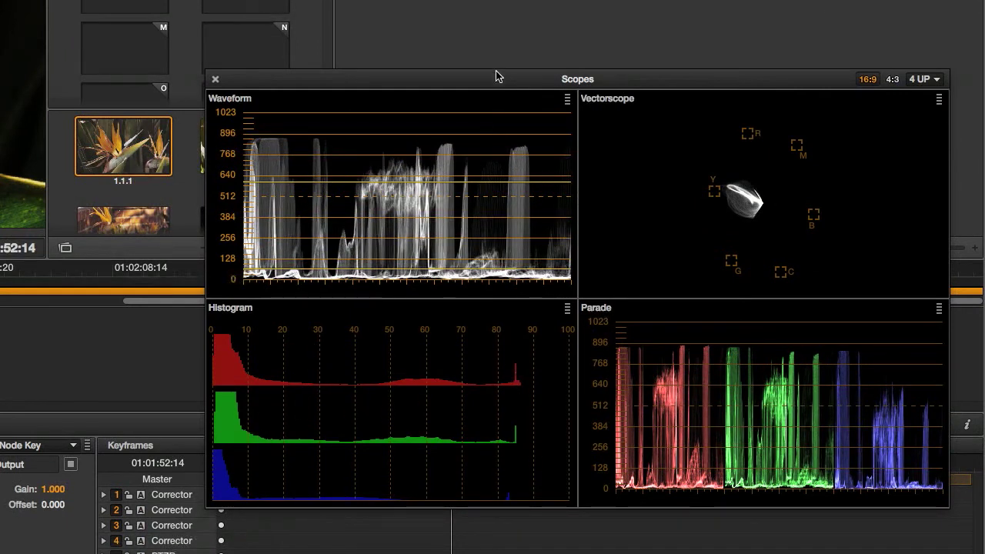
# Reduce the throttle node's key output gain to about 0.62 and hide the scopes.
pyautogui.moveTo(495, 77); pyautogui.dragTo(491, 97)
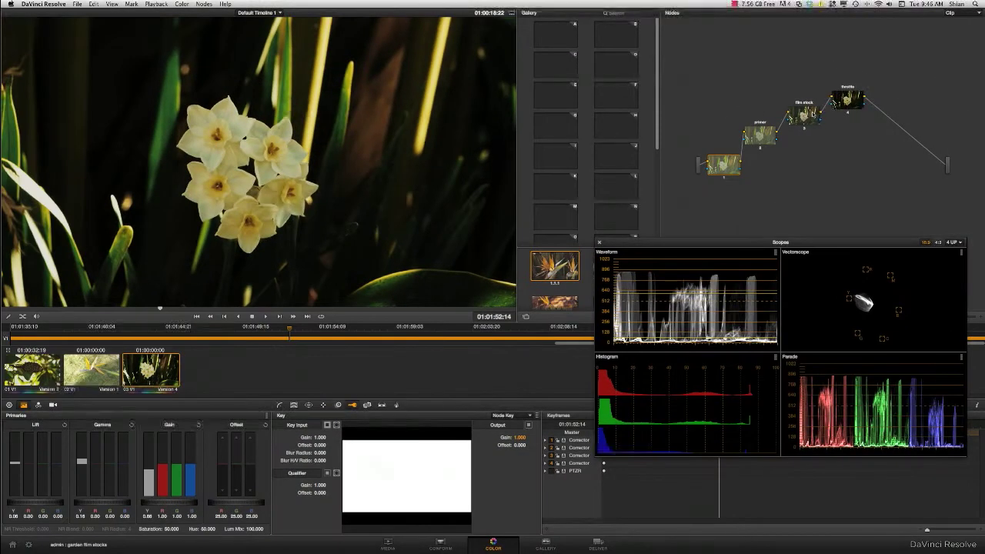
pyautogui.moveTo(814, 115); pyautogui.dragTo(852, 103)
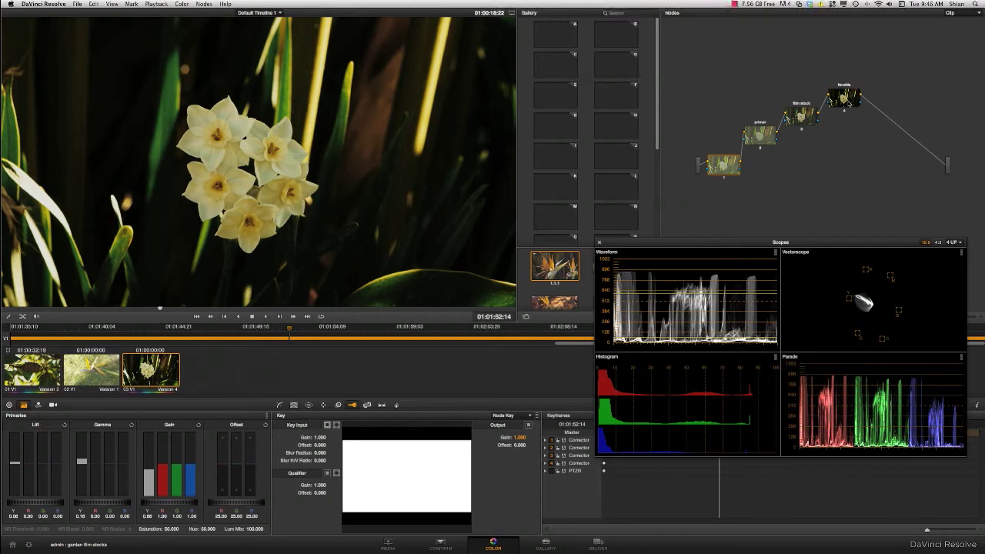
pyautogui.click(849, 104)
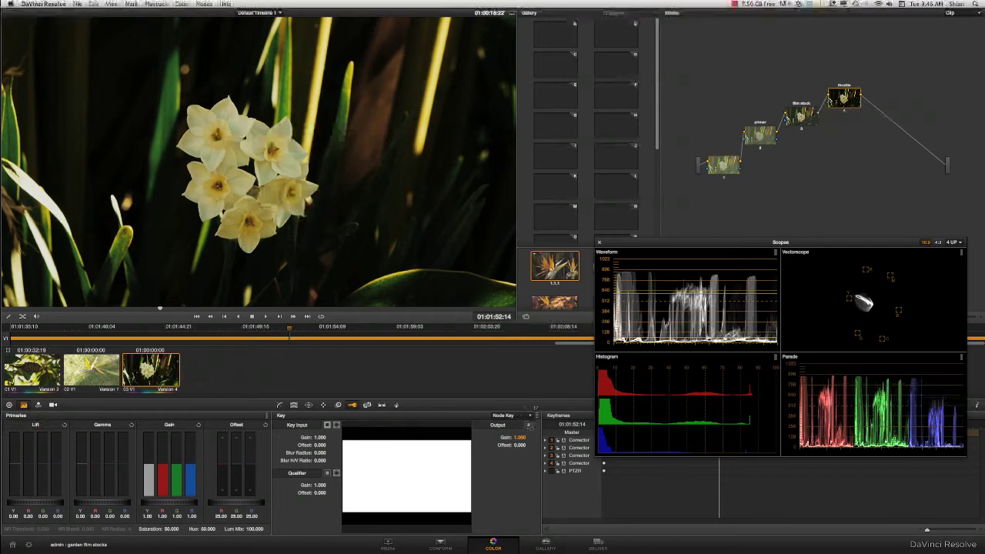
pyautogui.moveTo(520, 438); pyautogui.dragTo(508, 438)
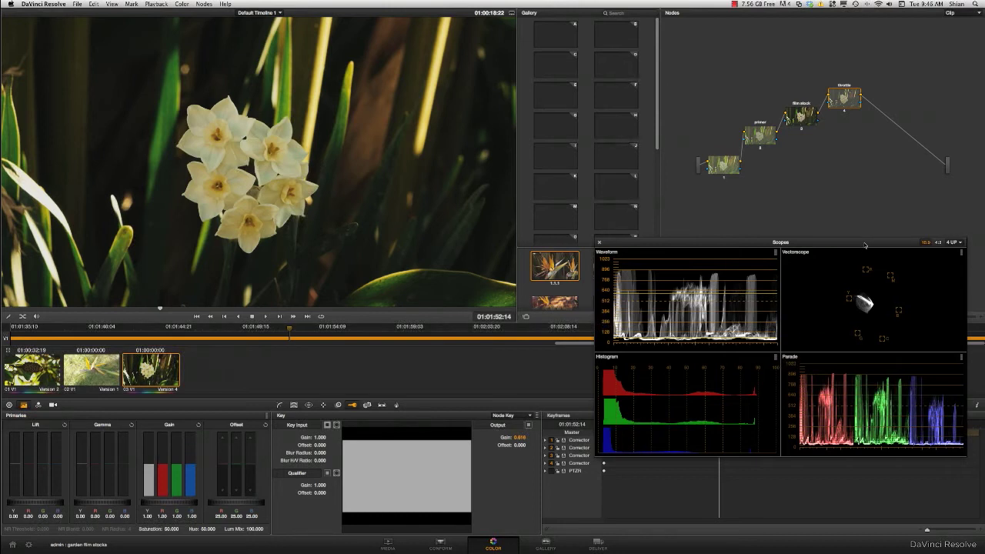
pyautogui.press('super+shift+w')
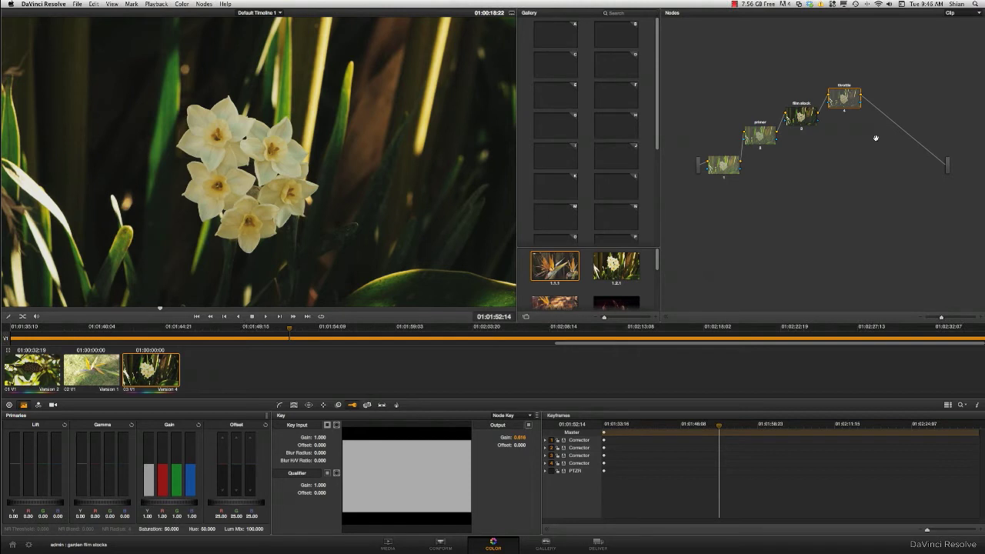
# Add two serial nodes after the throttle node and arrange them side by side below the existing chain.
pyautogui.hotkey('alt', 's')
pyautogui.hotkey('alt', 's')
pyautogui.moveTo(883, 103); pyautogui.dragTo(820, 192)
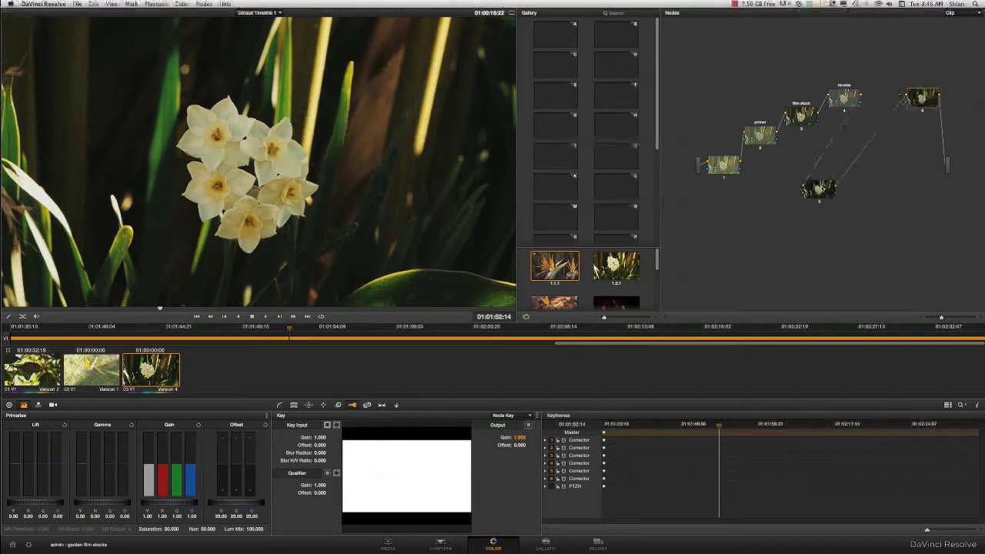
pyautogui.moveTo(924, 98); pyautogui.dragTo(889, 187)
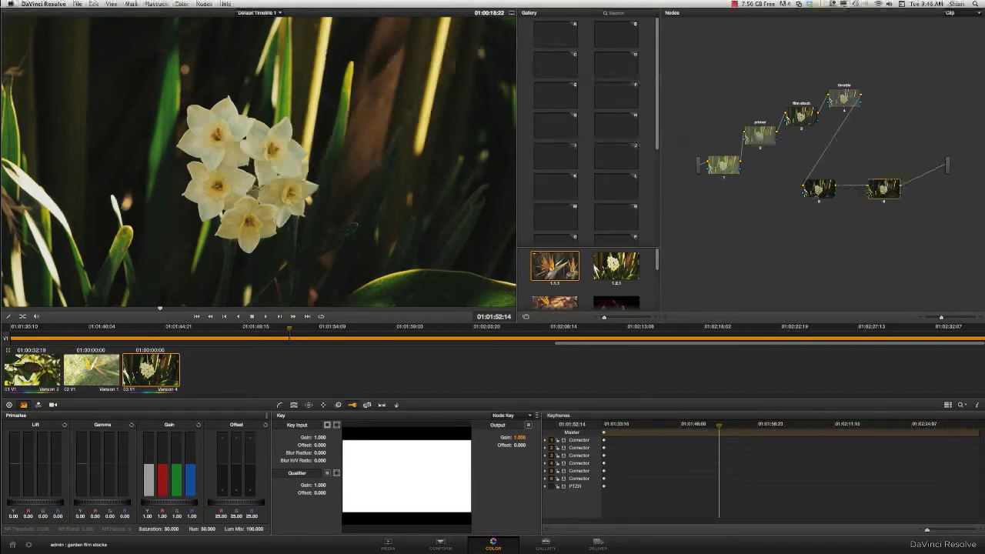
pyautogui.moveTo(818, 188); pyautogui.dragTo(794, 204)
pyautogui.moveTo(884, 189); pyautogui.dragTo(874, 182)
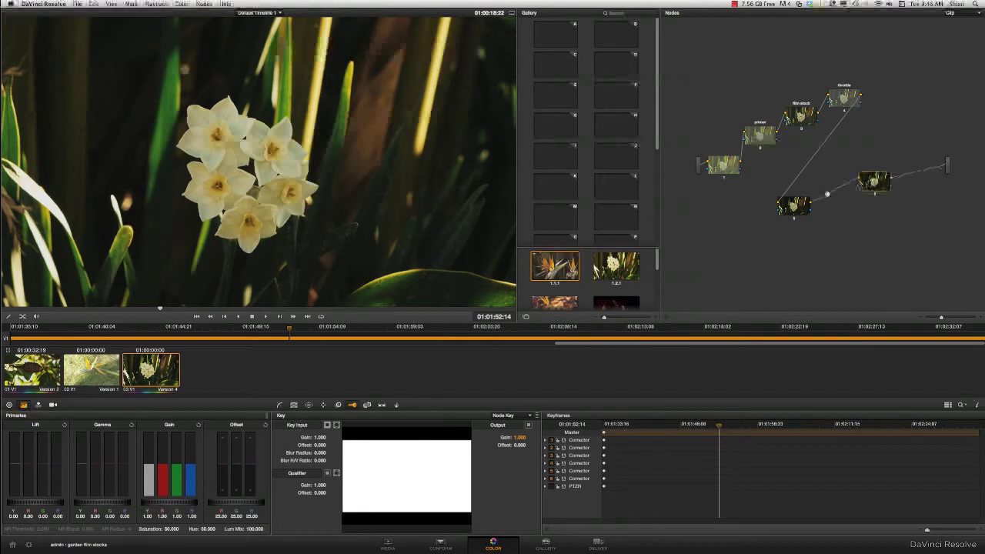
# Apply a 3D LUT from the -03 COOL set to node 5 and nudge node 6 closer to it.
pyautogui.rightClick(802, 208)
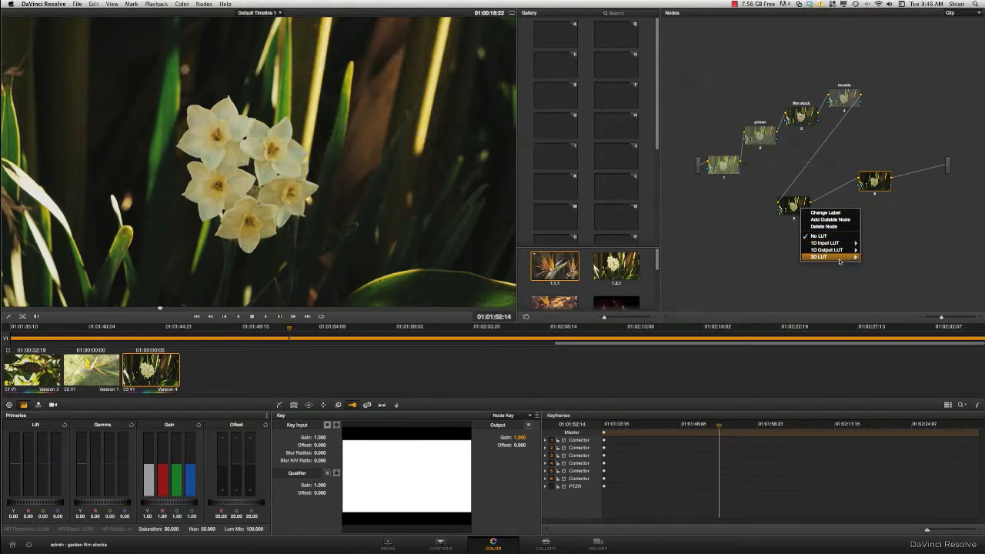
pyautogui.moveTo(839, 257)
pyautogui.moveTo(903, 281)
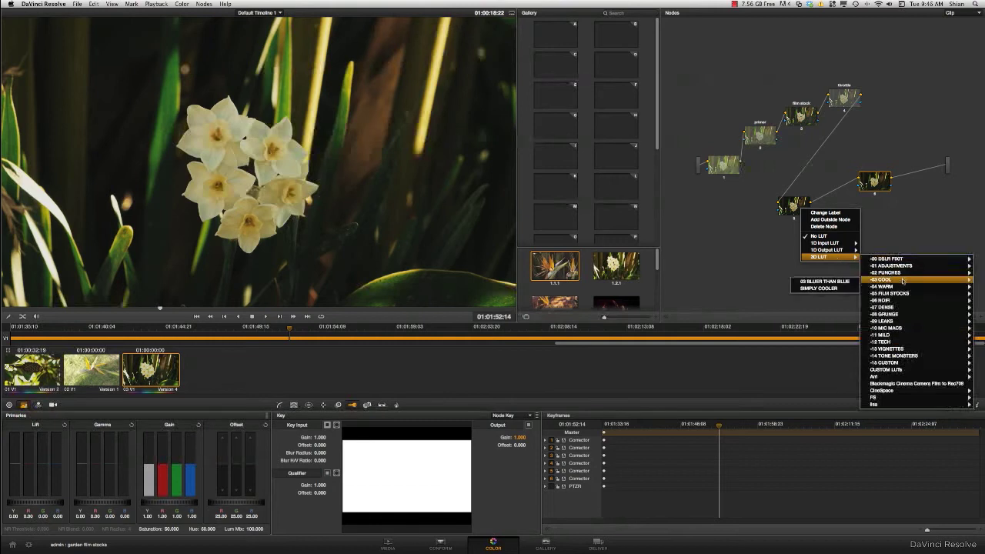
pyautogui.click(842, 286)
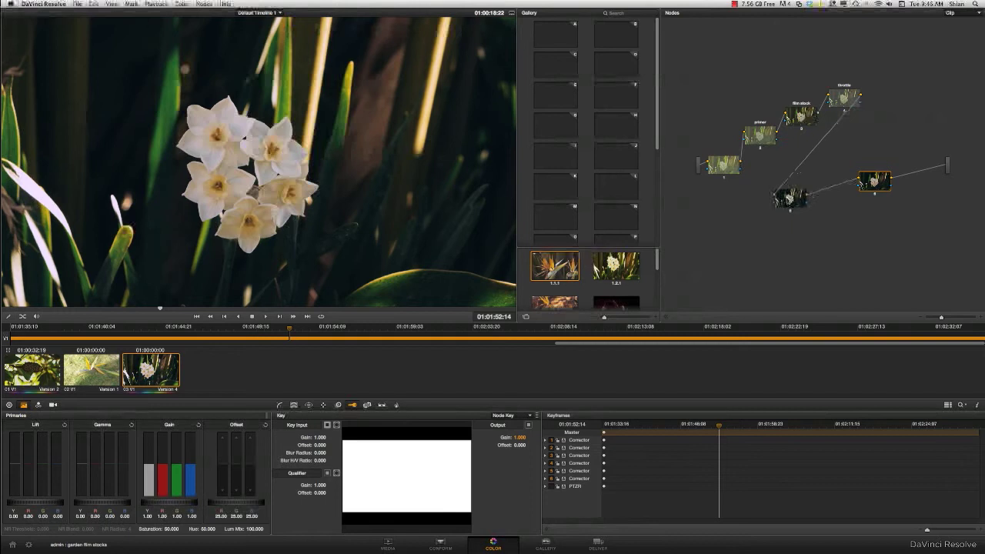
pyautogui.moveTo(881, 188); pyautogui.dragTo(876, 183)
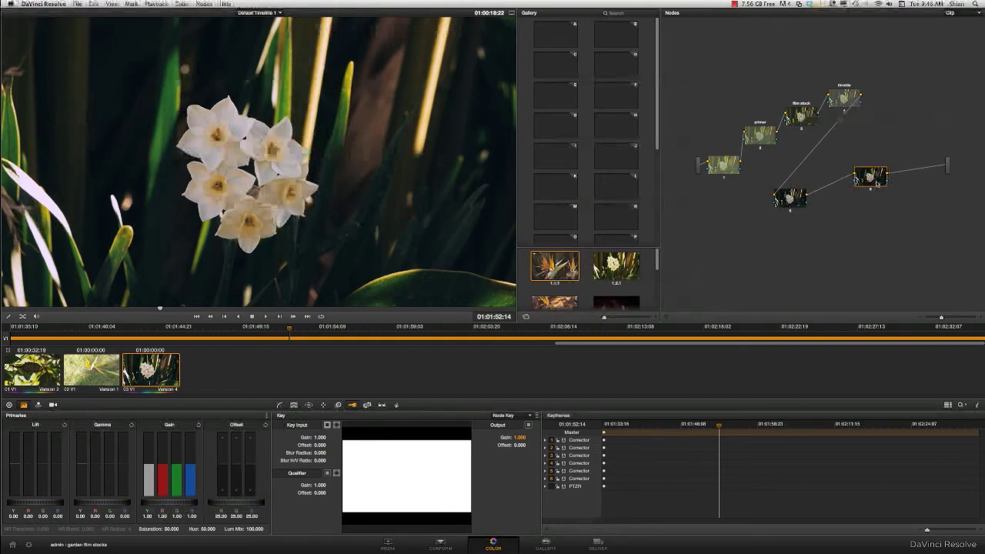
pyautogui.moveTo(872, 178); pyautogui.dragTo(864, 174)
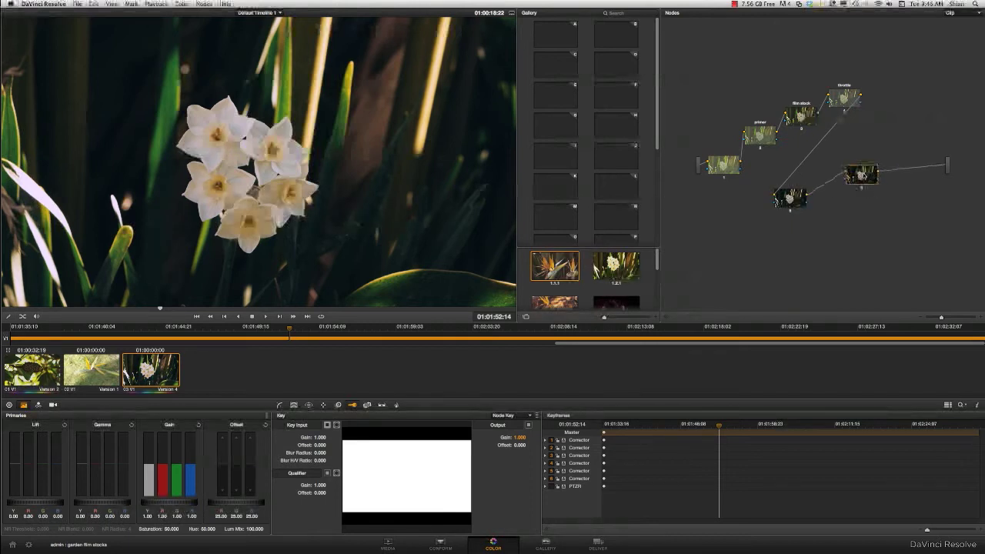
# Set node 6's 3D LUT to Spectral Enhancer from the -02 PUNCHES set and reduce its key output gain to about 0.78.
pyautogui.rightClick(863, 174)
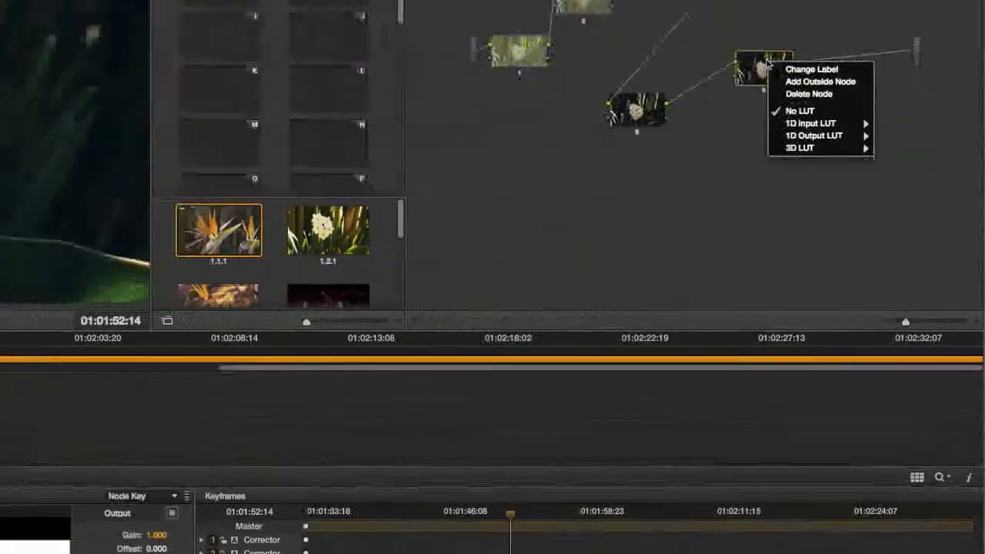
pyautogui.moveTo(801, 148)
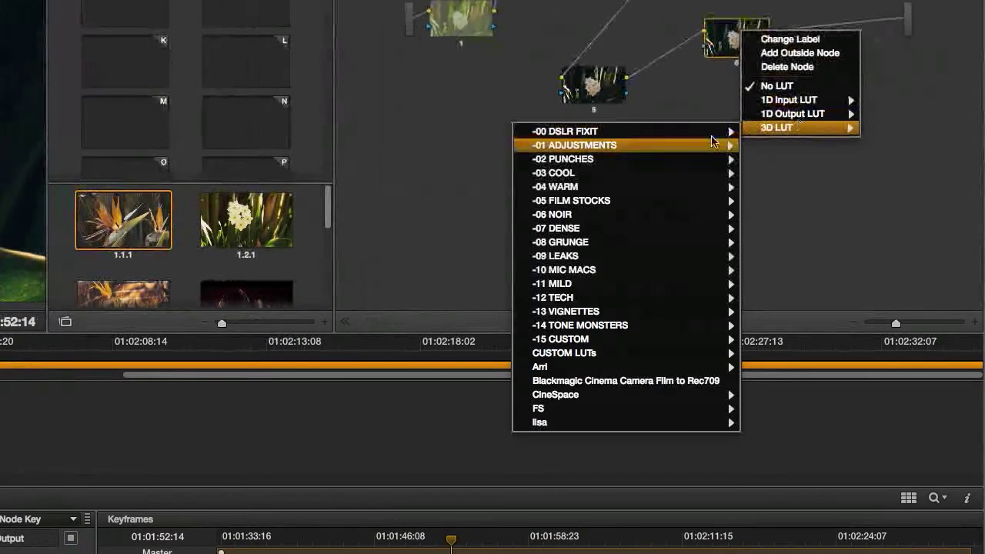
pyautogui.moveTo(725, 165)
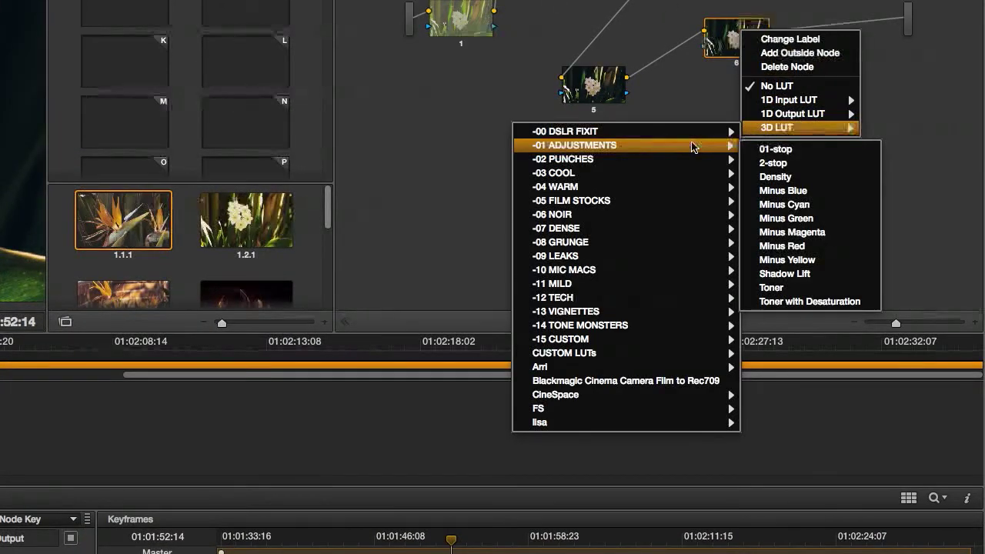
pyautogui.moveTo(688, 159)
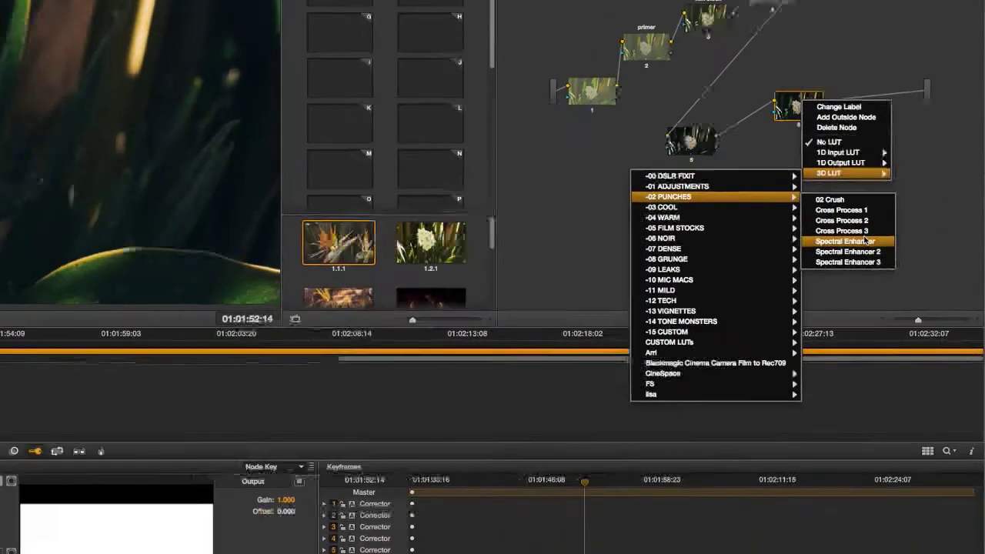
pyautogui.click(822, 217)
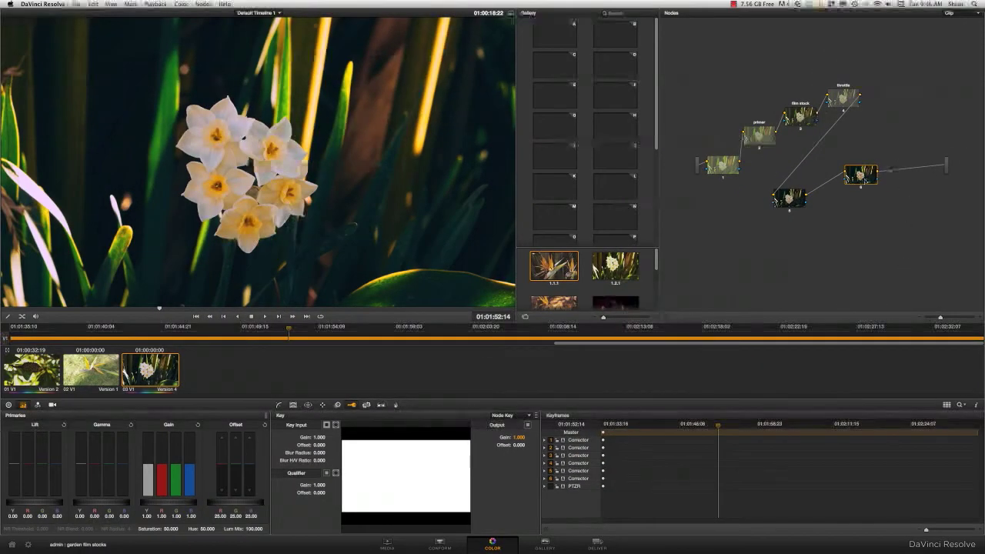
pyautogui.moveTo(865, 182); pyautogui.dragTo(867, 181)
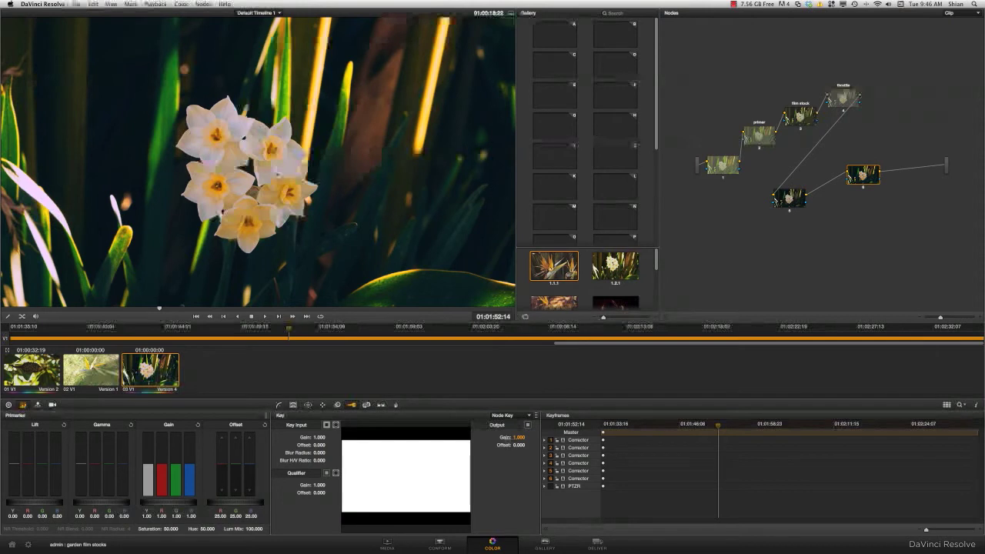
pyautogui.moveTo(515, 438); pyautogui.dragTo(530, 438)
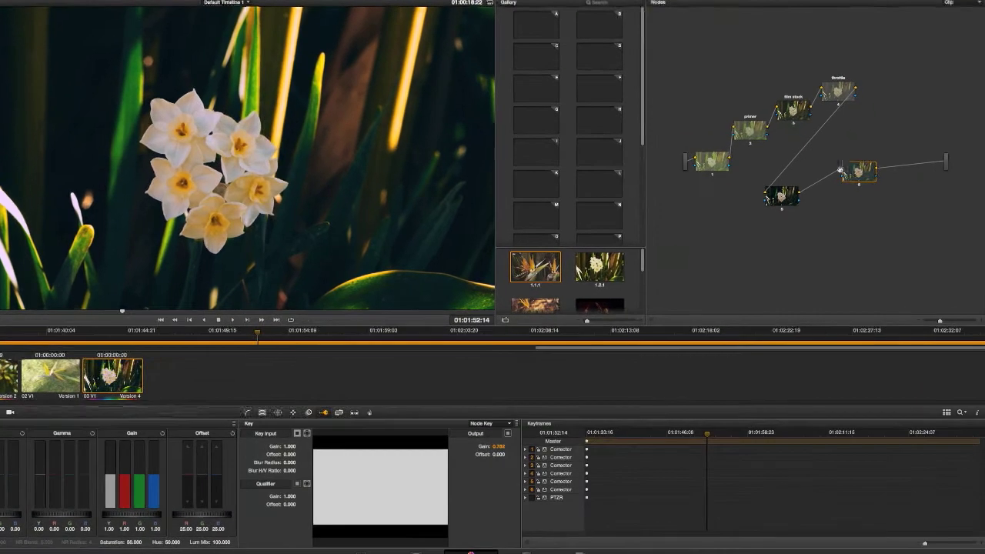
# Compare the flower shot with node 6 disabled and enabled, and reduce its key output gain to about 0.51.
pyautogui.hotkey('ctrl', 'd')
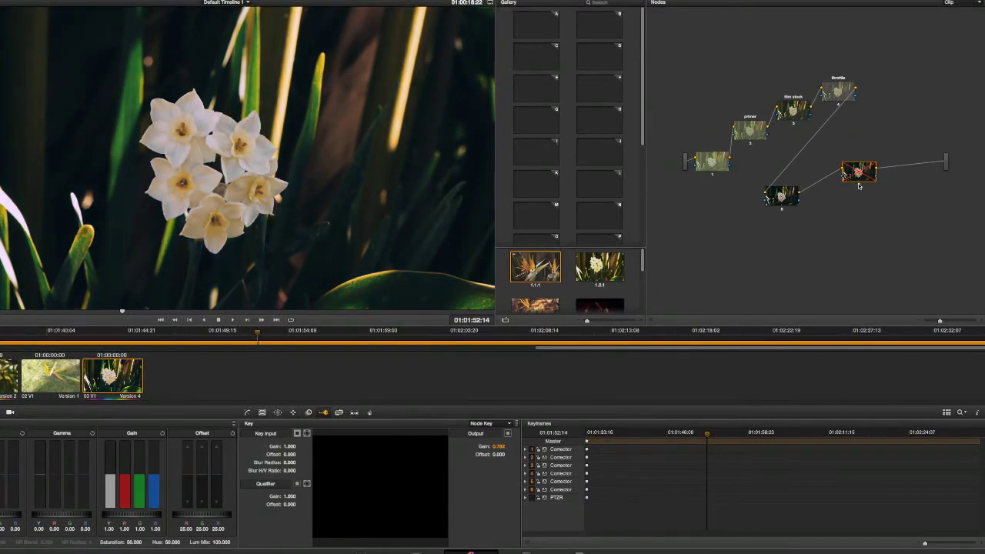
pyautogui.hotkey('ctrl', 'd')
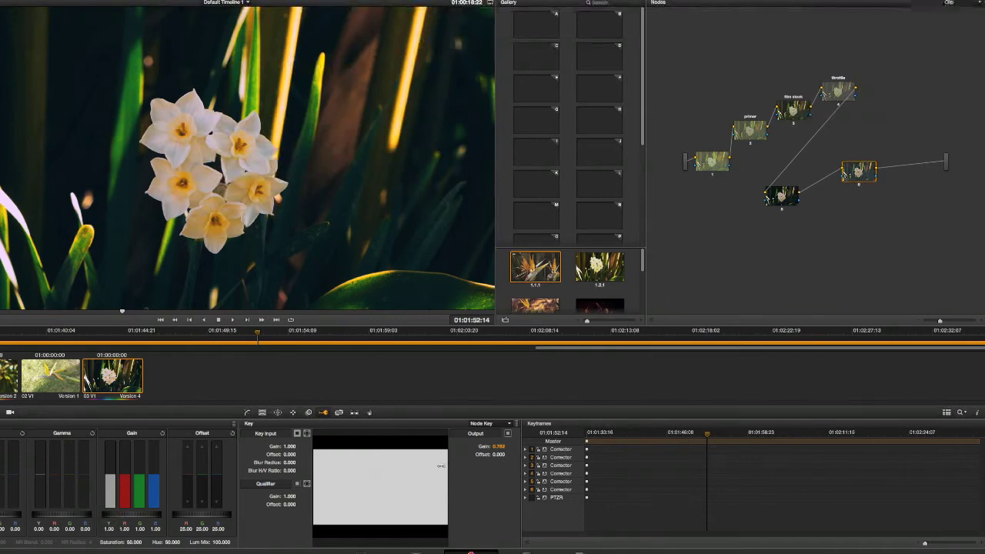
pyautogui.moveTo(499, 447)
pyautogui.mouseDown()
pyautogui.moveTo(484, 447)
pyautogui.moveTo(504, 447)
pyautogui.mouseUp()
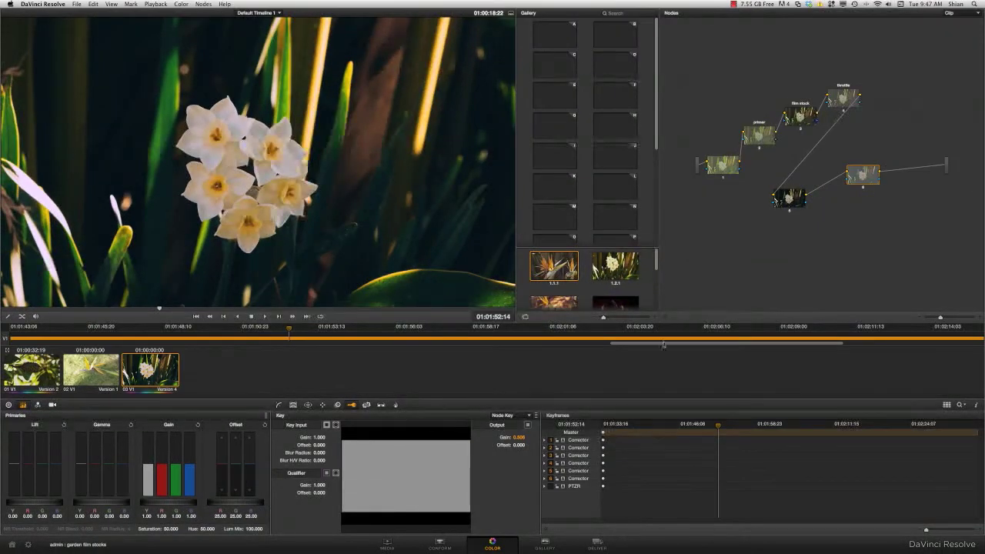
# Place the VISION 320T.mov grain clip on Video 2 above the flower clip, spanning the timeline playhead at 01:02:02:14.
pyautogui.moveTo(667, 346); pyautogui.dragTo(538, 349)
pyautogui.click(439, 543)
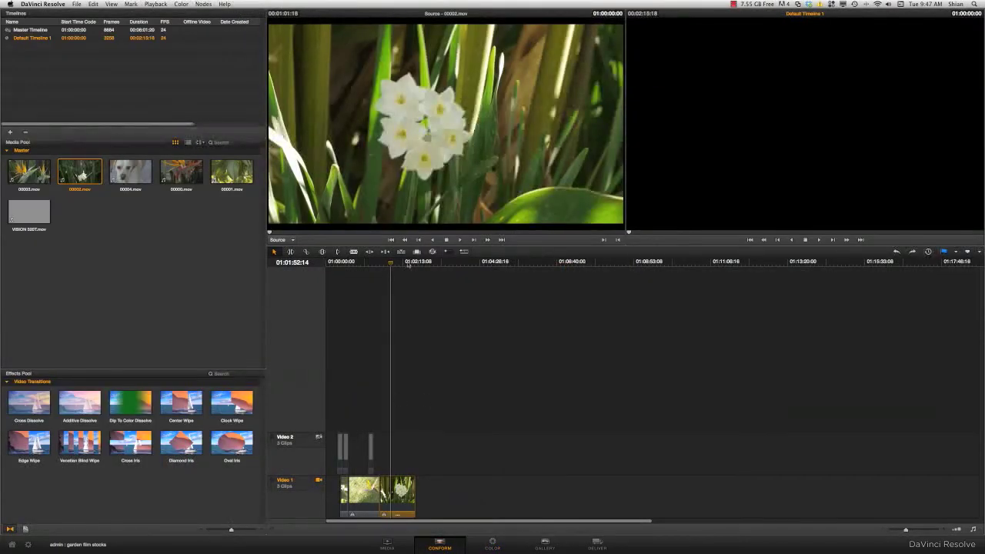
pyautogui.moveTo(28, 214)
pyautogui.mouseDown()
pyautogui.moveTo(115, 254)
pyautogui.moveTo(314, 389)
pyautogui.moveTo(388, 454)
pyautogui.mouseUp()
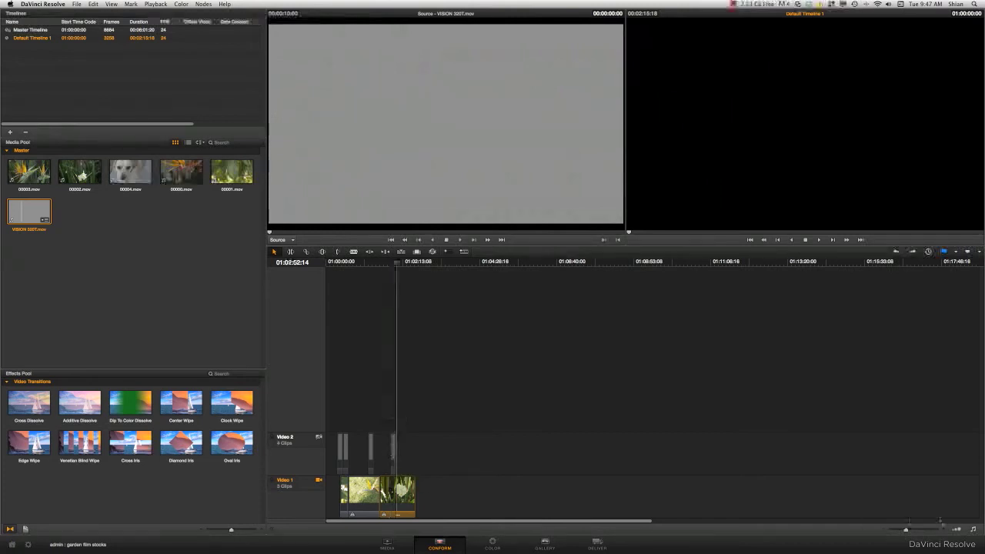
pyautogui.moveTo(906, 531); pyautogui.dragTo(915, 532)
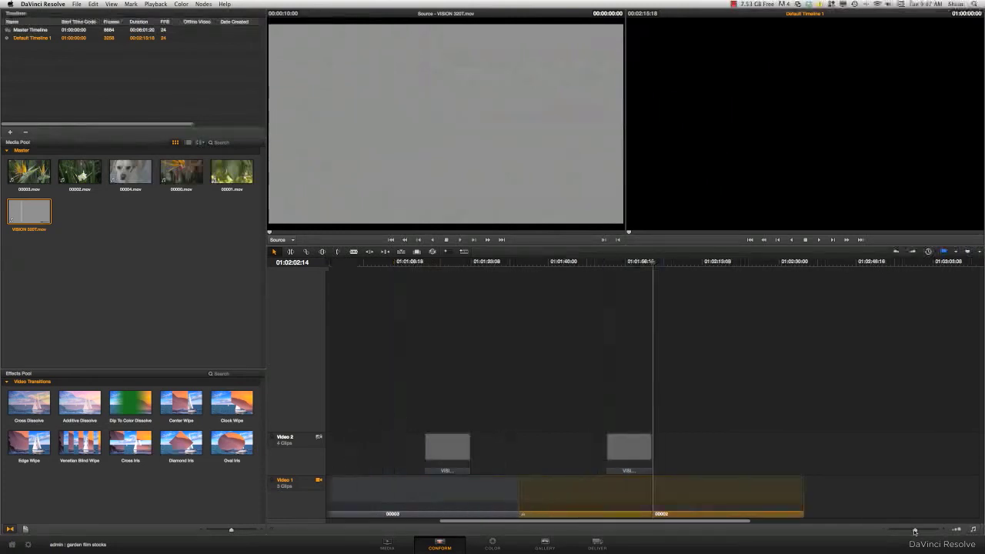
pyautogui.moveTo(627, 450); pyautogui.dragTo(662, 451)
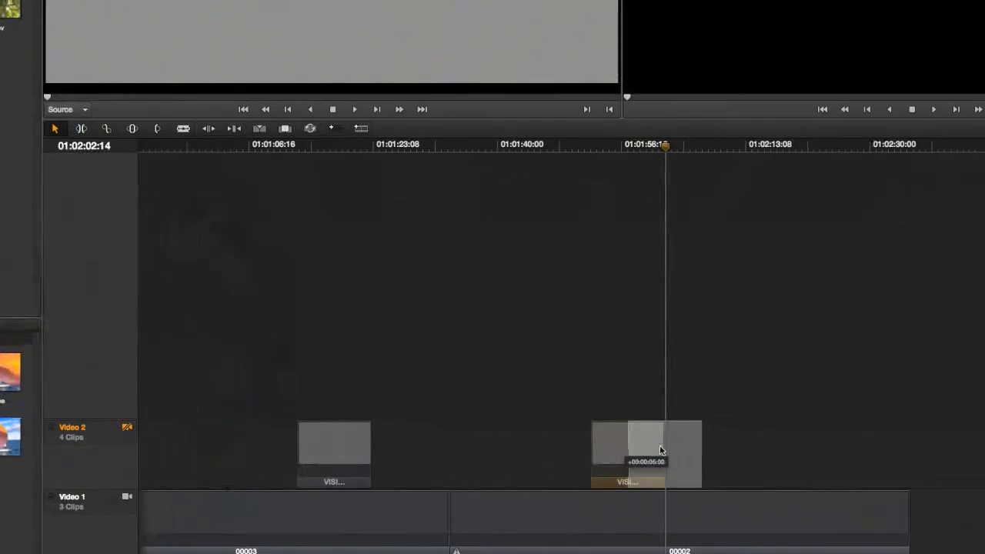
# Set the composite mode of the grain clip above the flowers to Overlay.
pyautogui.rightClick(670, 448)
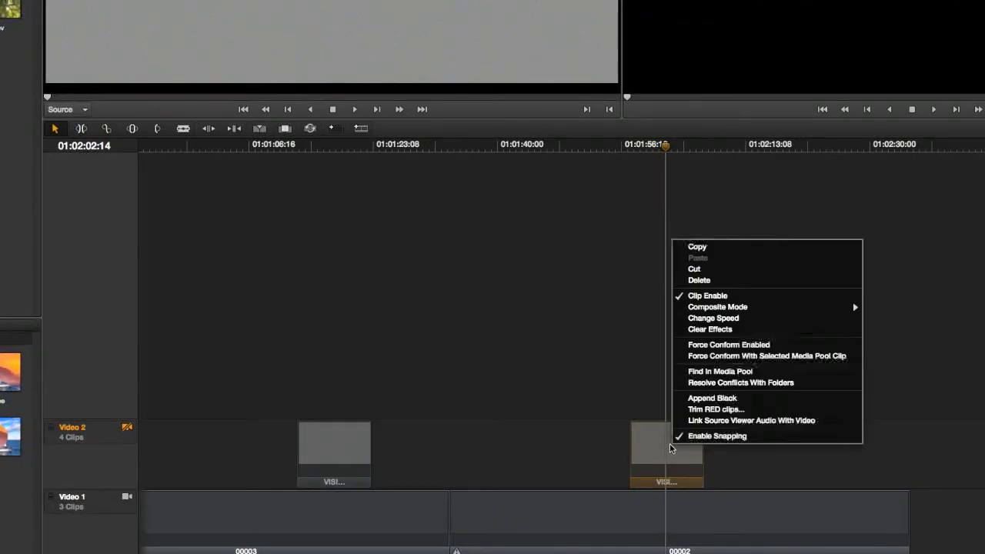
pyautogui.moveTo(800, 307)
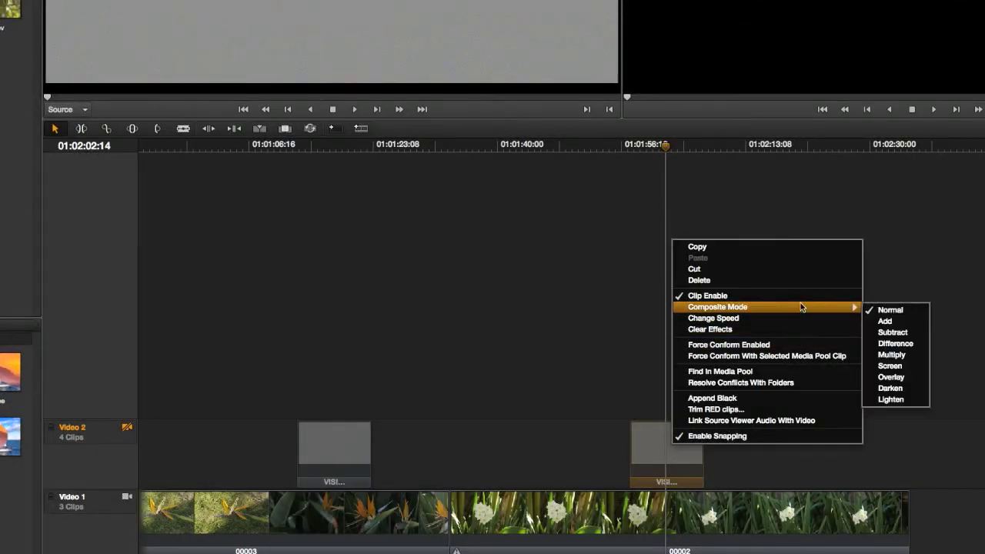
pyautogui.click(904, 378)
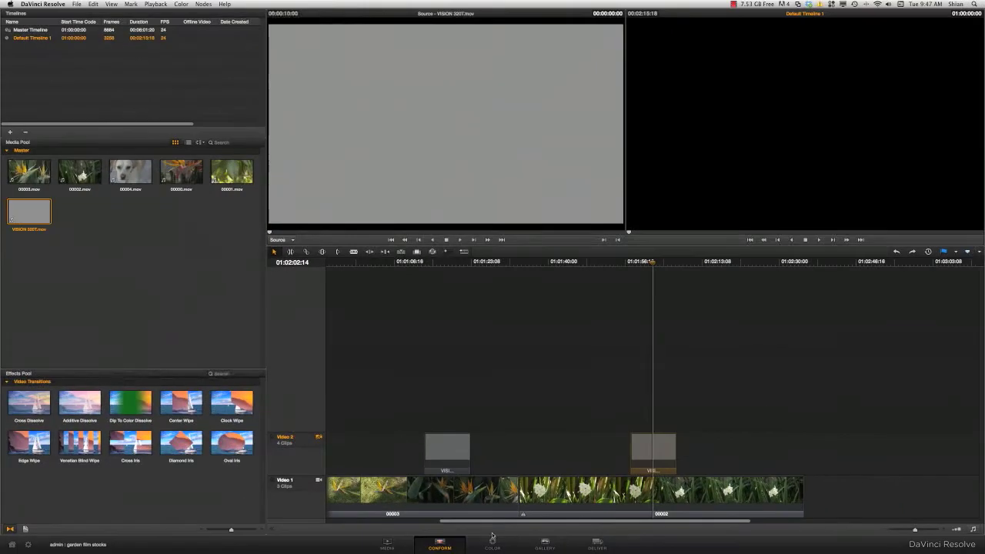
# Locate the five-blossom part of the graded flower shot around 01:01:48:20 and move the Video 2 grain clip over it.
pyautogui.click(491, 544)
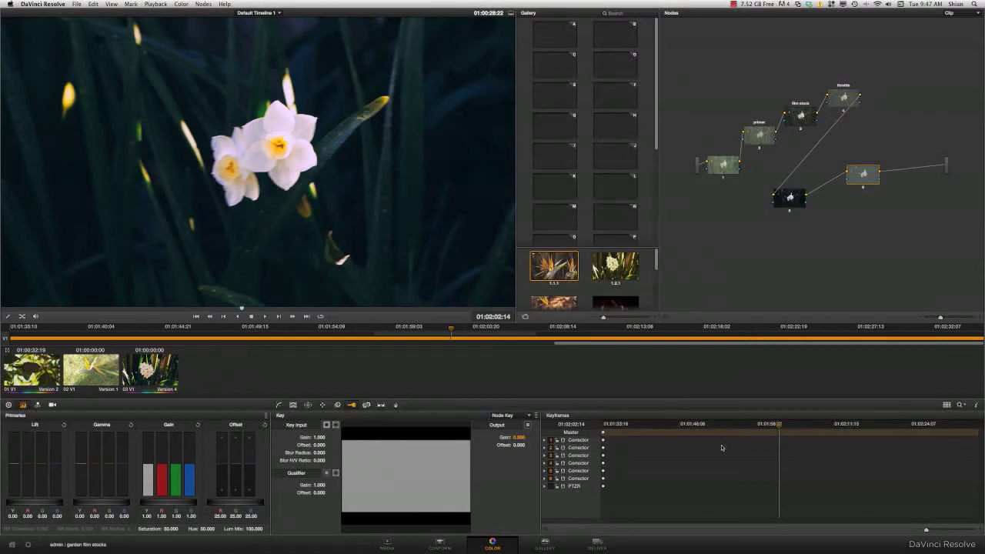
pyautogui.moveTo(797, 424); pyautogui.dragTo(696, 431)
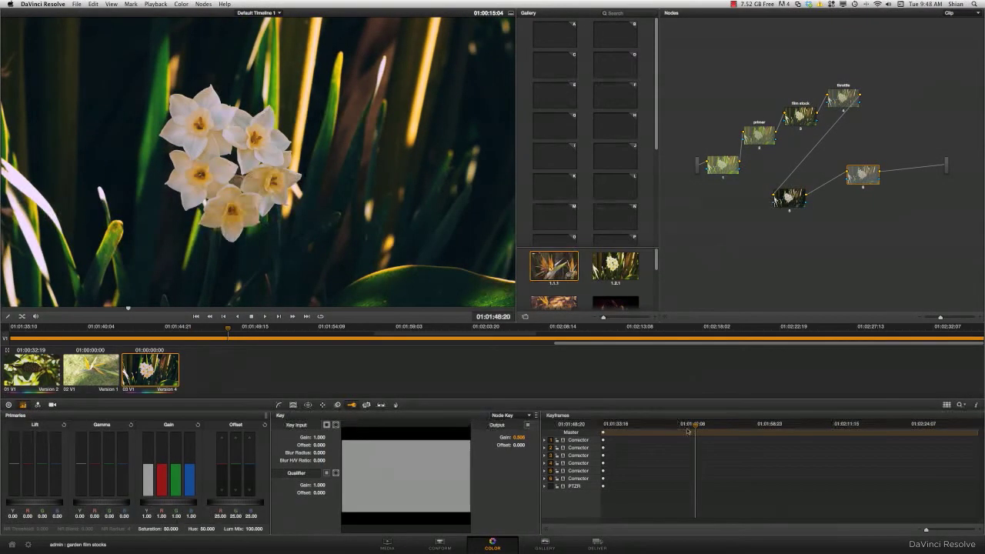
pyautogui.click(460, 544)
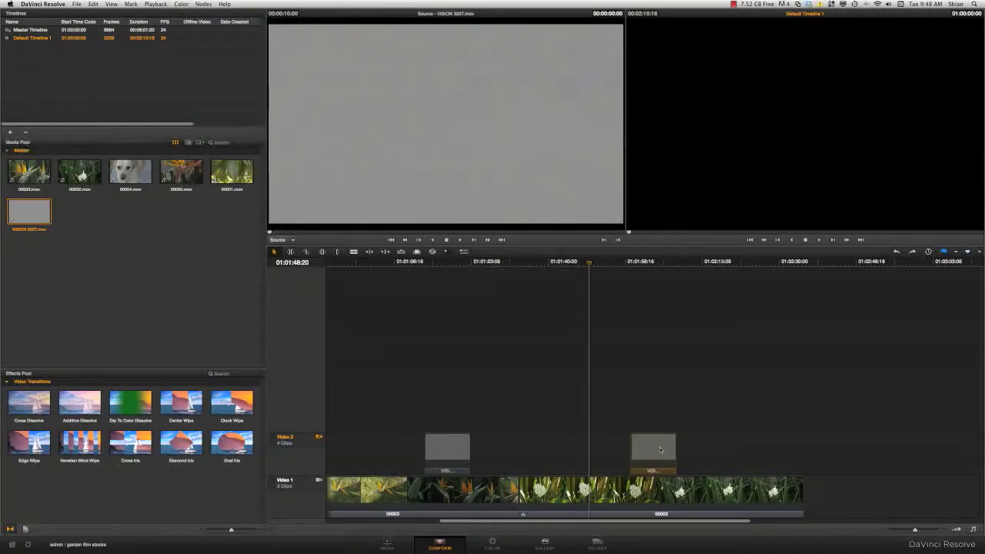
pyautogui.moveTo(659, 450); pyautogui.dragTo(597, 451)
# Open the grain clip for grading, shift its node slightly, and raise its log contrast to 2.000 with the color wheels.
pyautogui.click(492, 544)
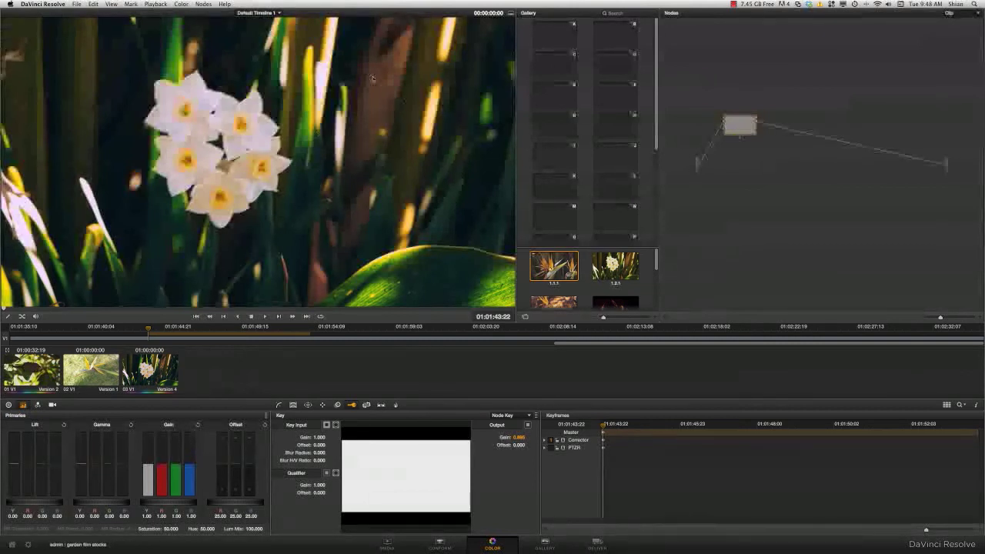
pyautogui.moveTo(743, 125); pyautogui.dragTo(734, 136)
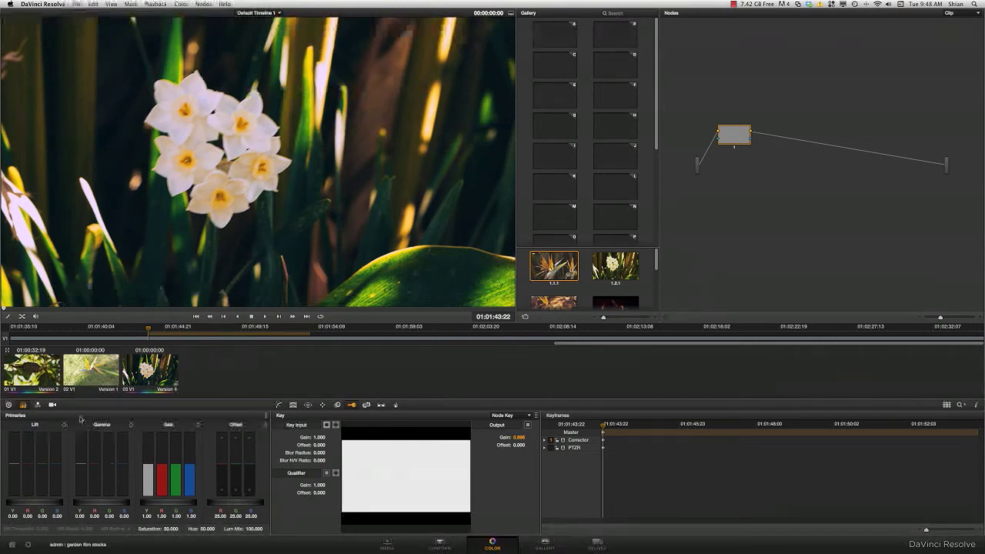
pyautogui.click(10, 406)
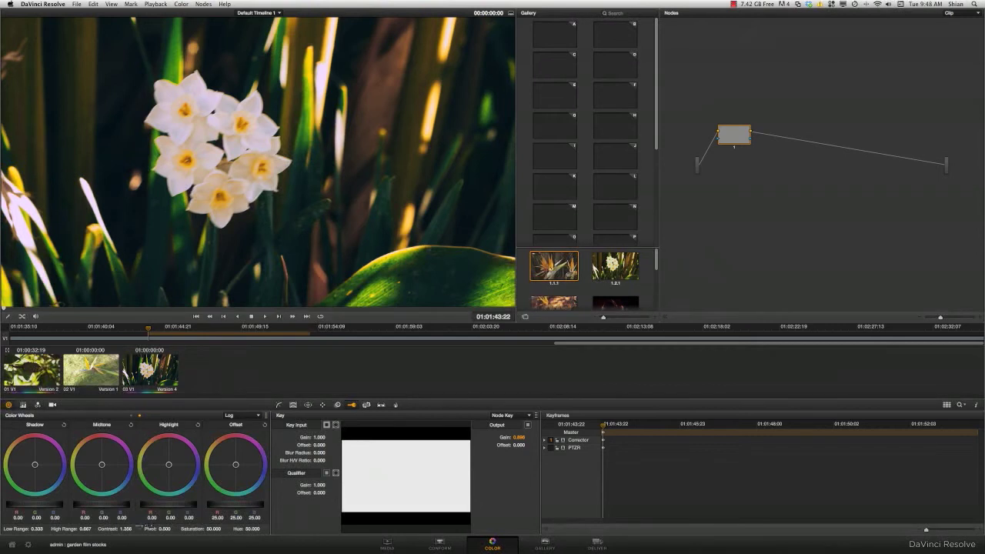
pyautogui.moveTo(144, 527); pyautogui.dragTo(137, 527)
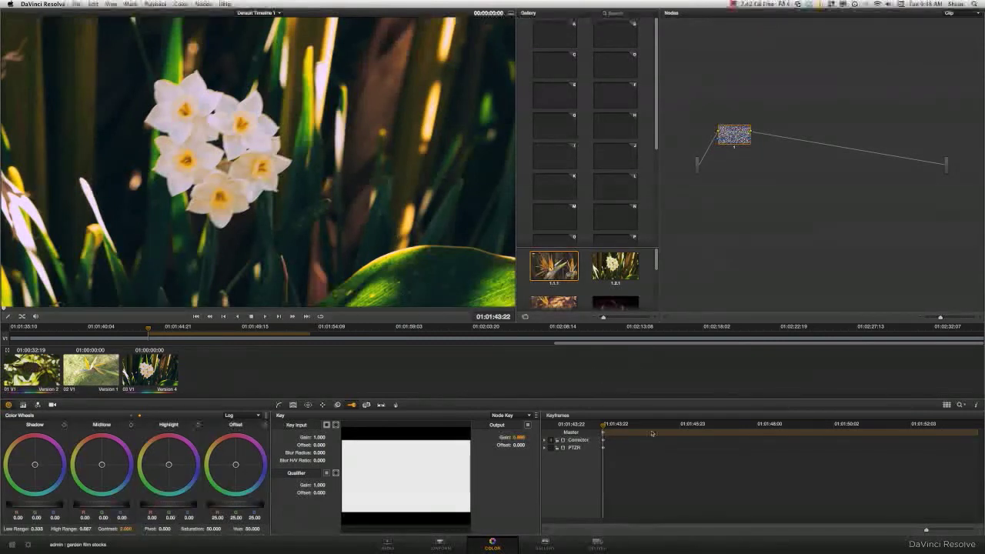
# Scrub to 01:01:47:15 to check the grain over the flowers, and enable the Video 2 track in the edit timeline.
pyautogui.click(177, 329)
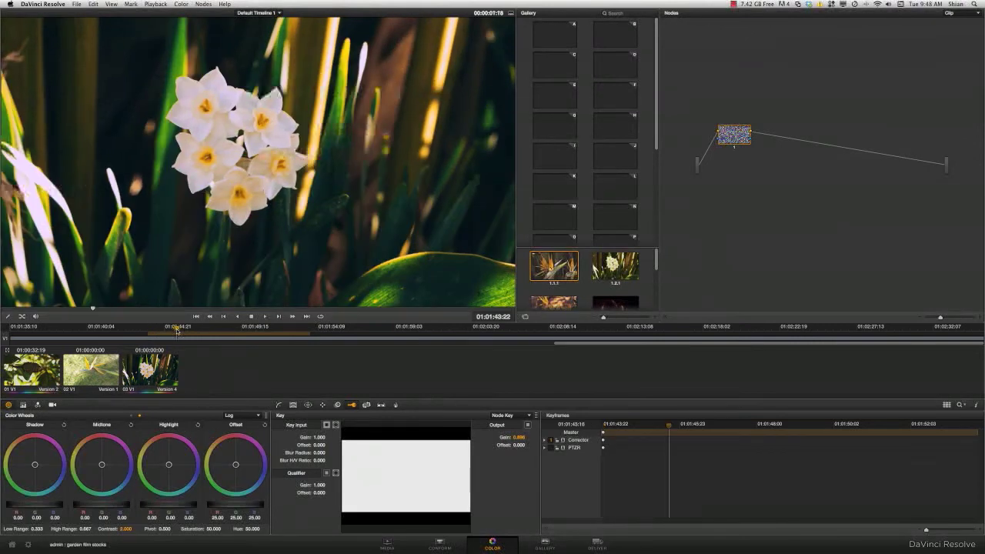
pyautogui.moveTo(177, 330); pyautogui.dragTo(208, 329)
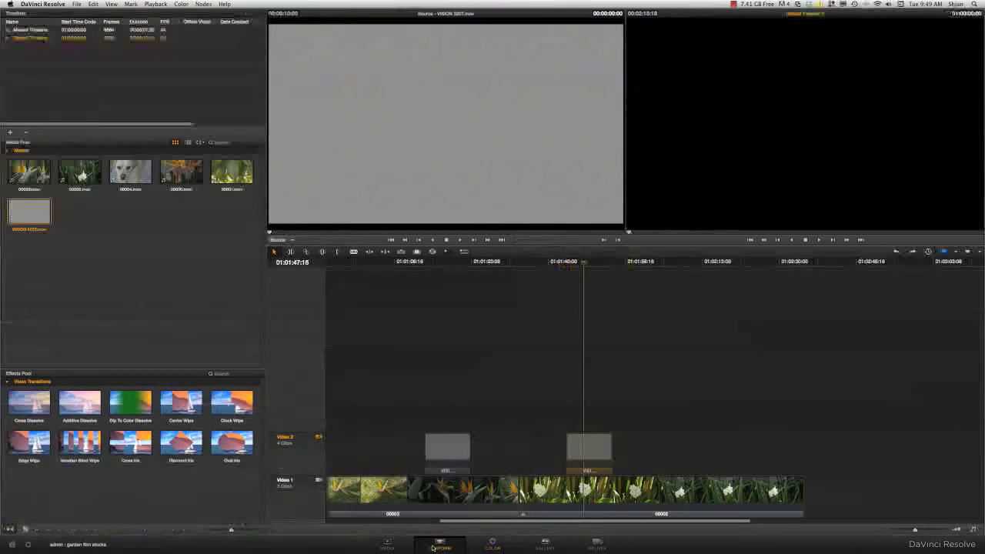
pyautogui.click(439, 544)
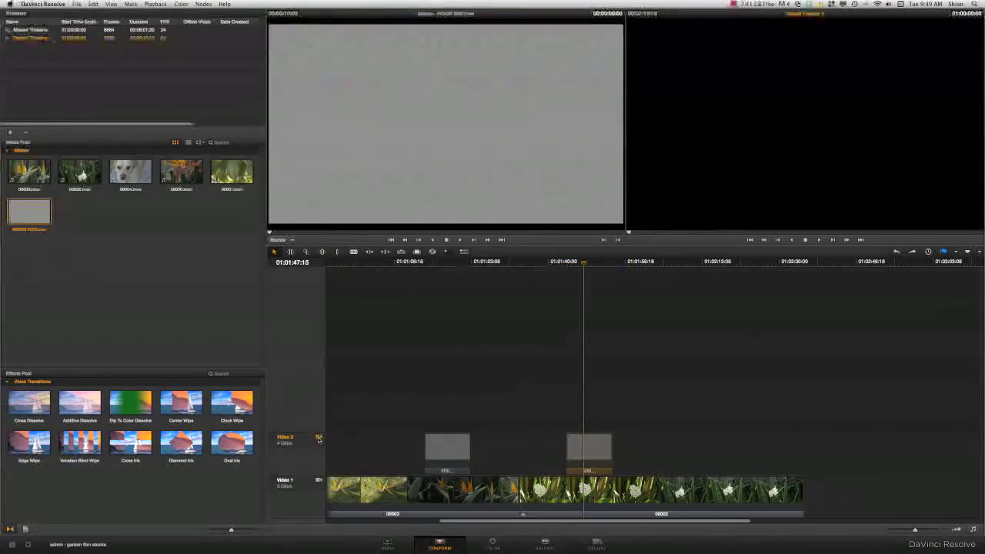
pyautogui.click(318, 438)
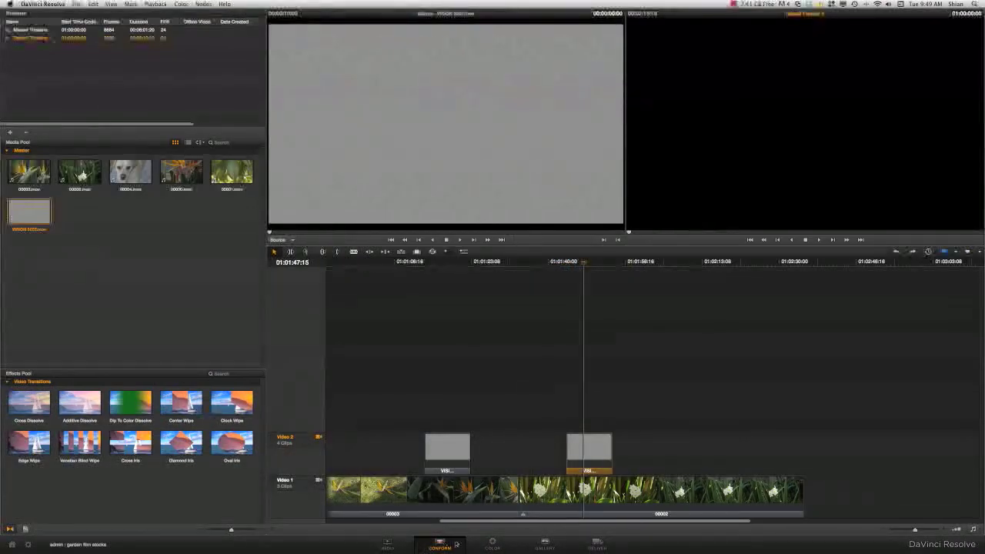
# Return to grading the grain clip and set its log contrast to 1.00.
pyautogui.click(492, 544)
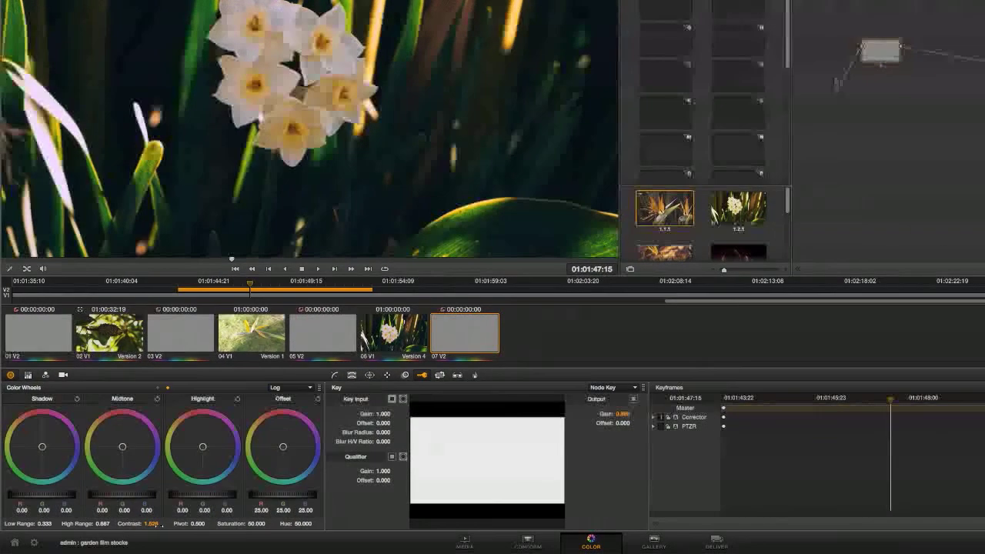
pyautogui.write('1.00')
pyautogui.press('Return')
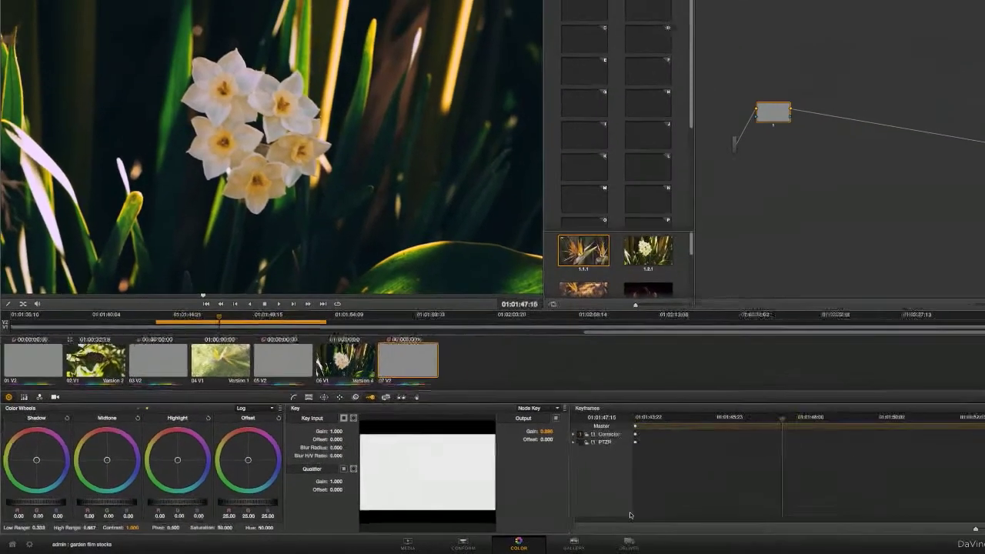
# In the render setup, mark the grain-covered part of the flower clip from 01:01:43:23 to 01:01:53:22 as the render range.
pyautogui.click(717, 542)
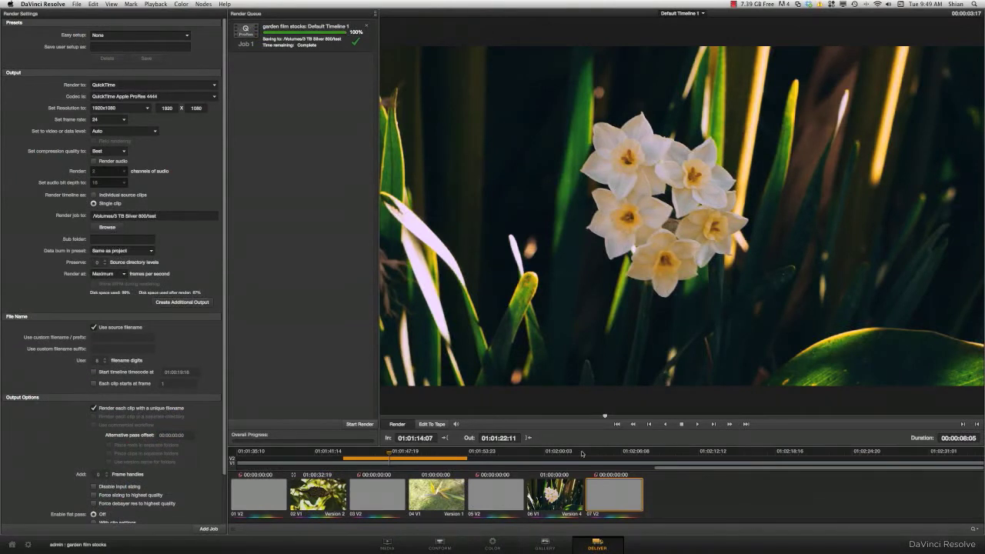
pyautogui.click(564, 497)
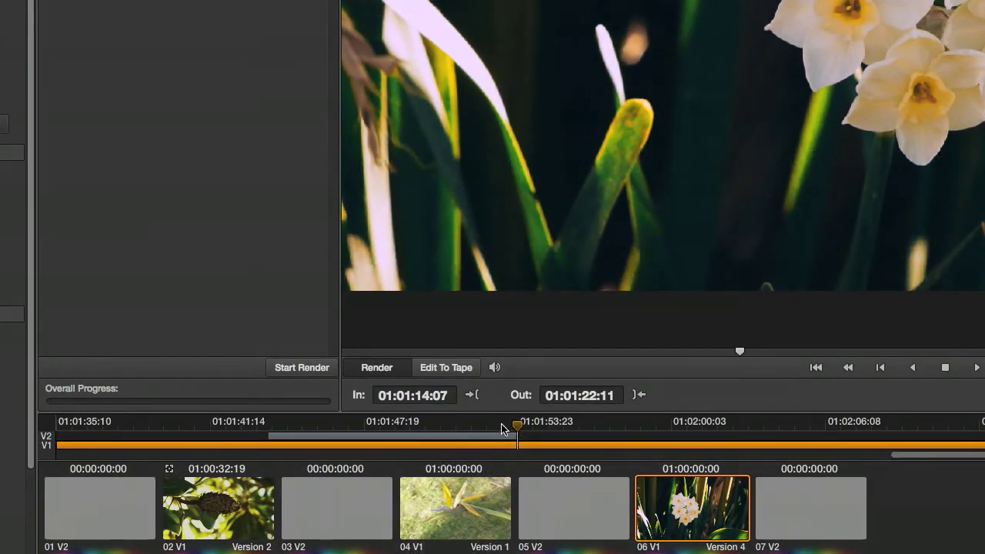
pyautogui.rightClick(517, 431)
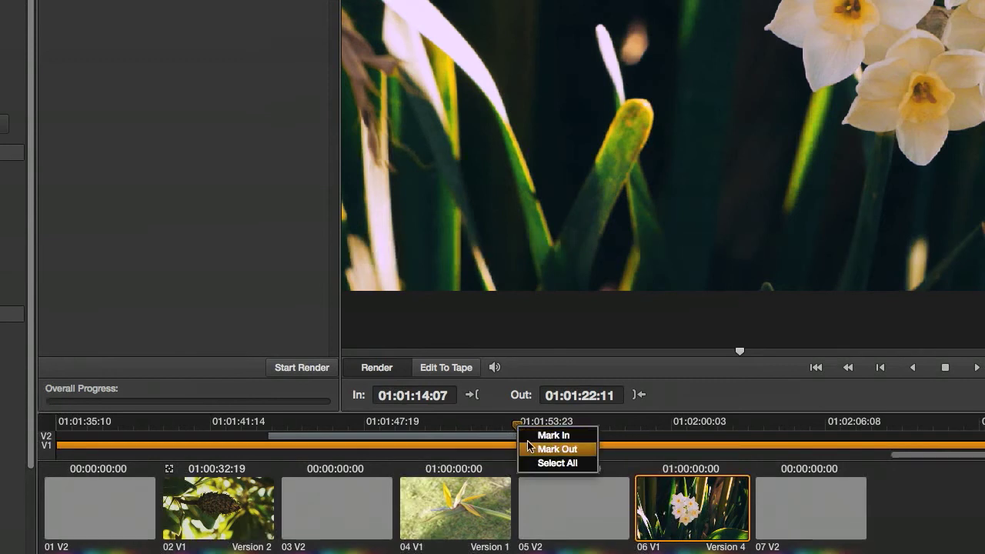
pyautogui.click(530, 448)
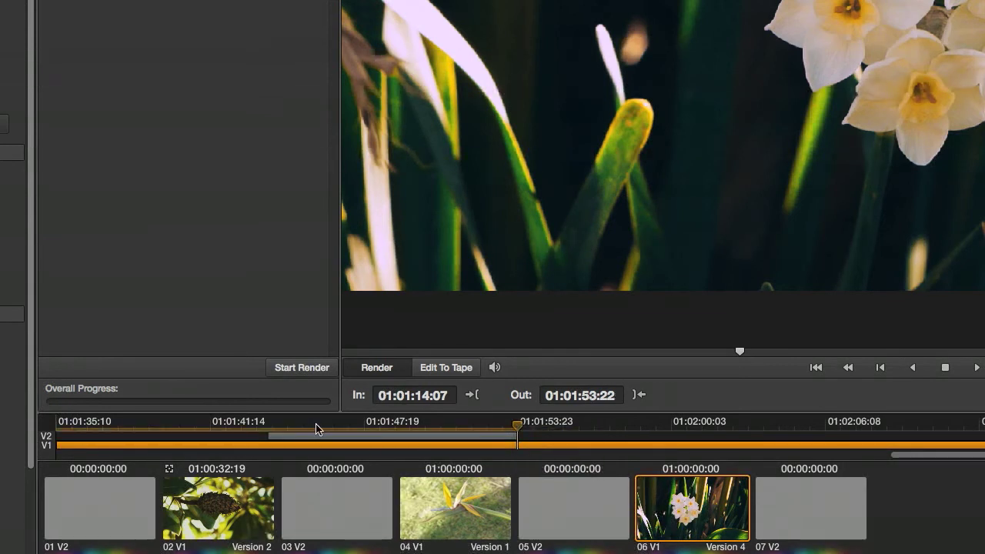
pyautogui.click(271, 425)
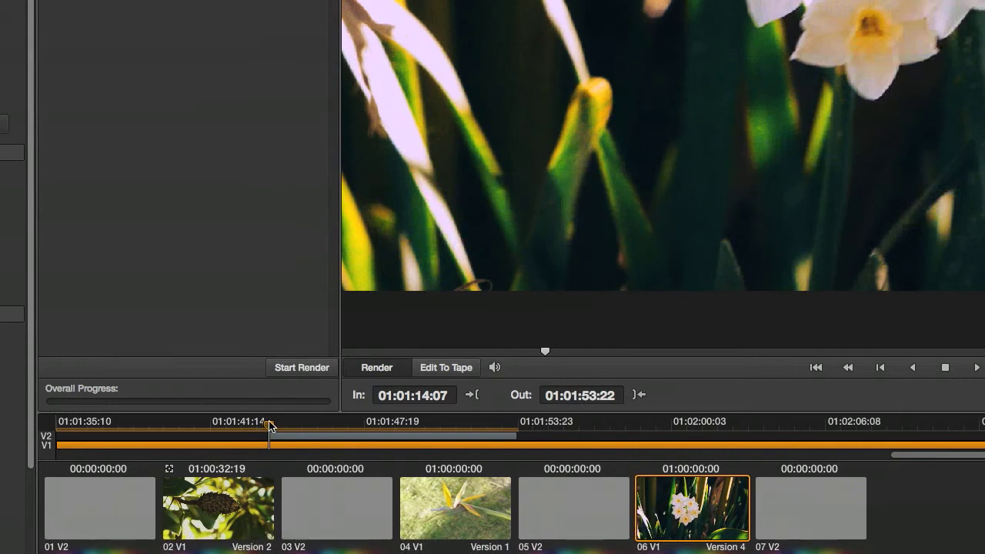
pyautogui.rightClick(269, 427)
pyautogui.click(281, 433)
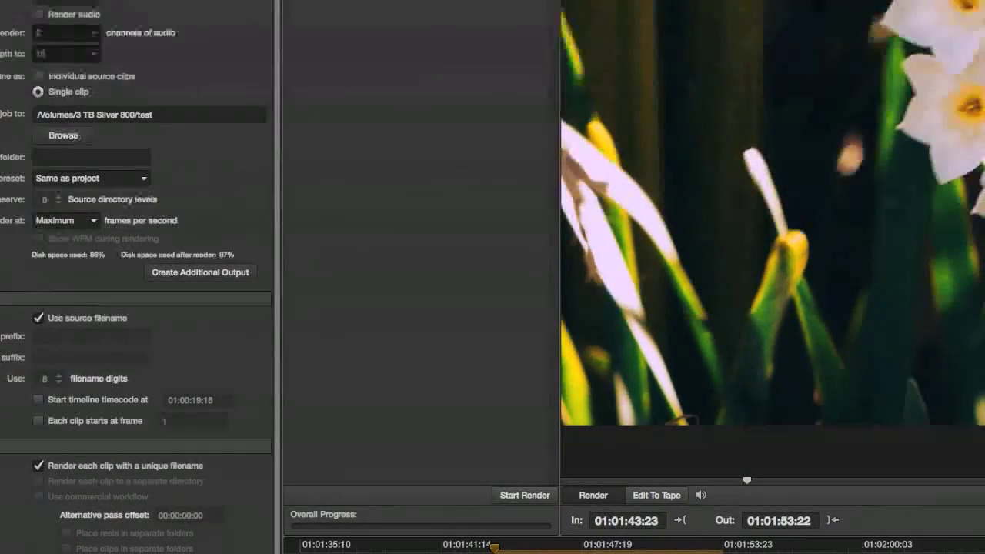
# Set the render destination to the GHrain tests folder on the 3 TB Silver 800 drive.
pyautogui.click(70, 138)
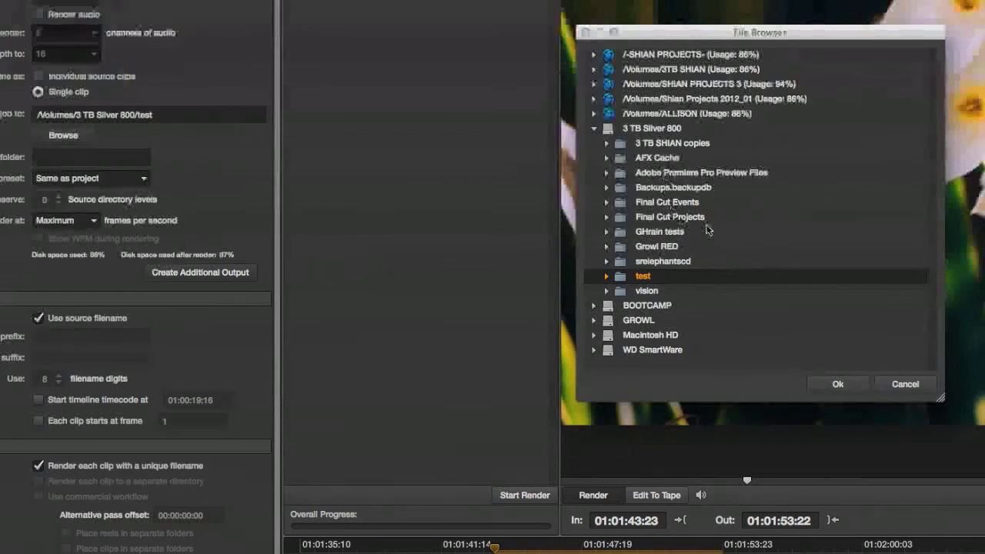
pyautogui.click(687, 233)
pyautogui.click(838, 384)
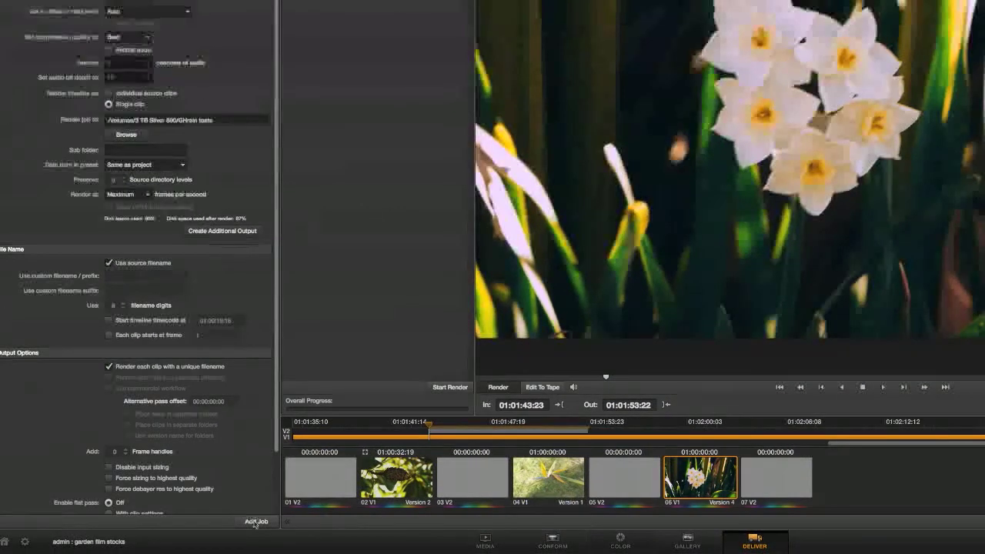
# Add the marked range to the render queue despite the existing folder, and render Job 2.
pyautogui.click(255, 523)
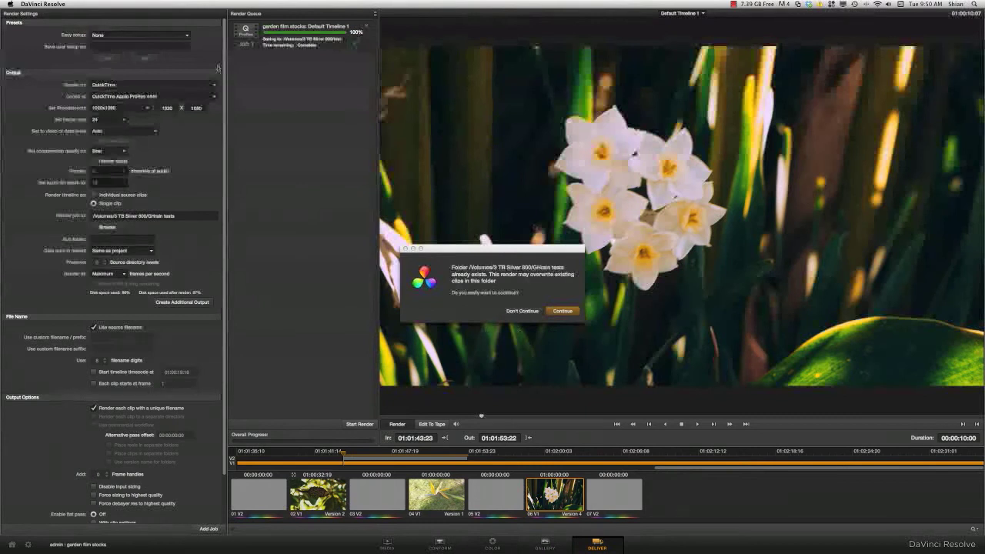
pyautogui.click(557, 312)
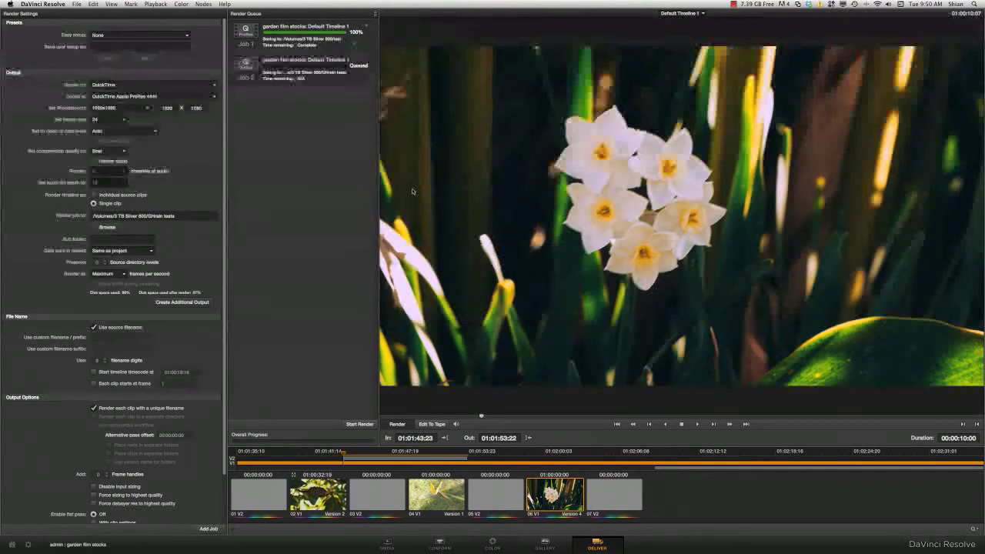
pyautogui.click(300, 77)
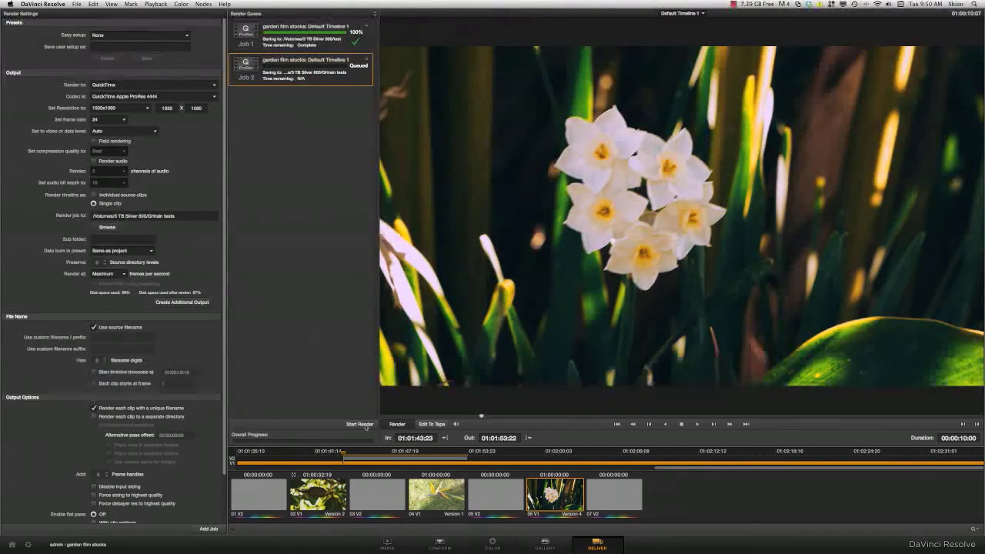
pyautogui.click(364, 424)
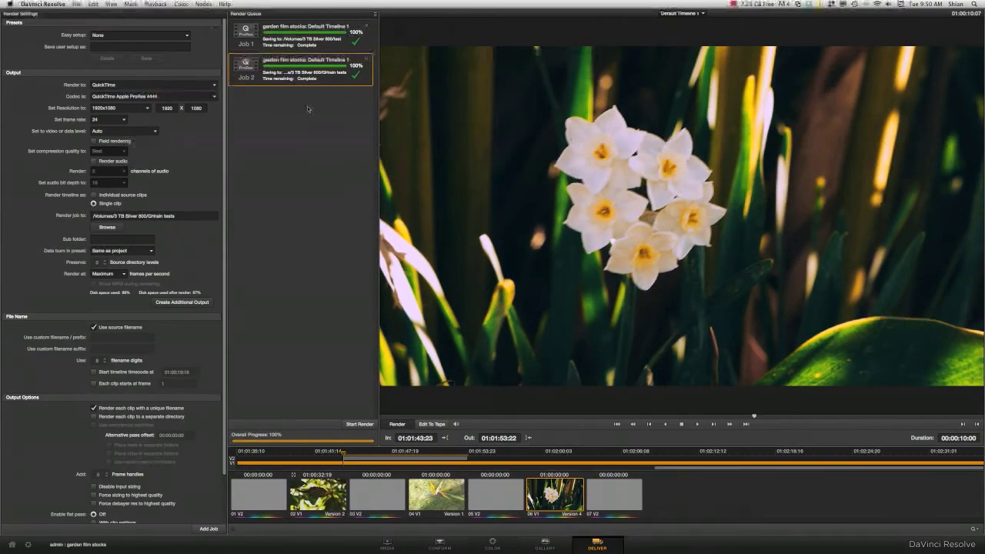
# Return to grading the flower clip and apply the Fuji 3513 film stock 3D LUT to its film stock node.
pyautogui.click(312, 203)
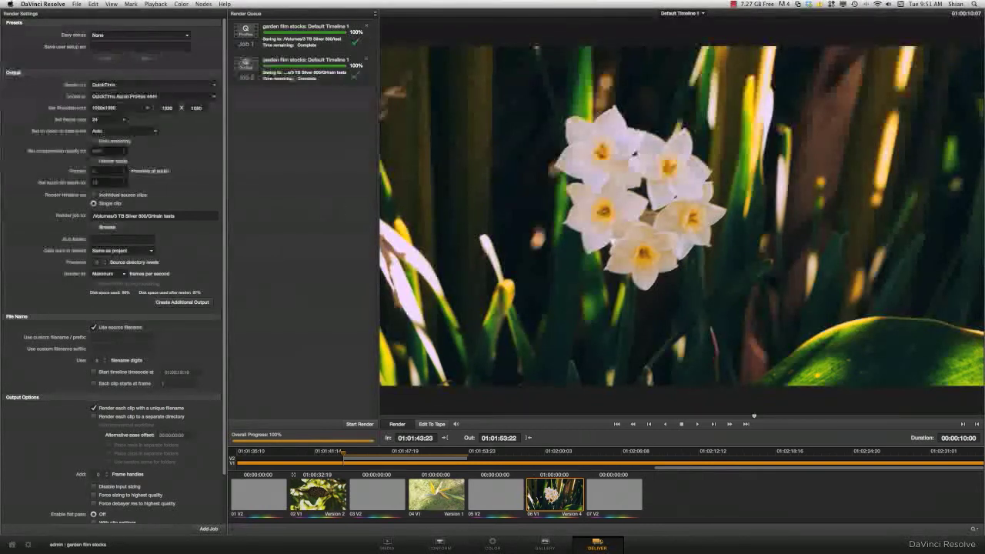
pyautogui.click(493, 543)
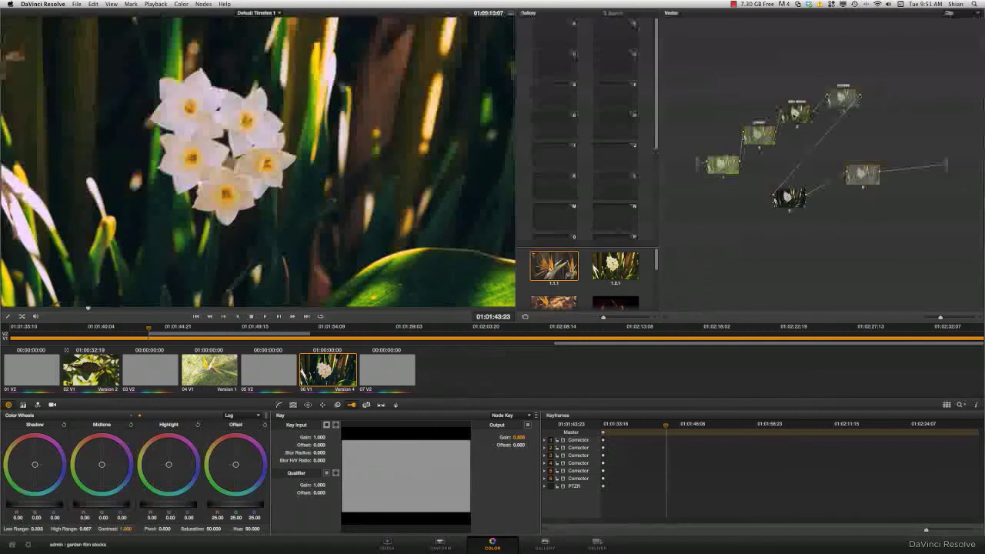
pyautogui.rightClick(795, 122)
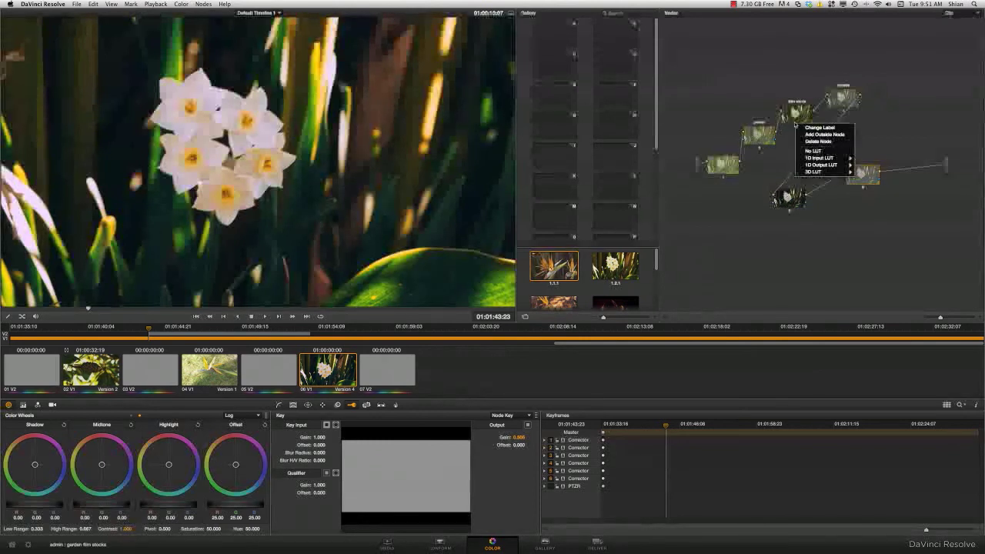
pyautogui.moveTo(813, 171)
pyautogui.moveTo(885, 215)
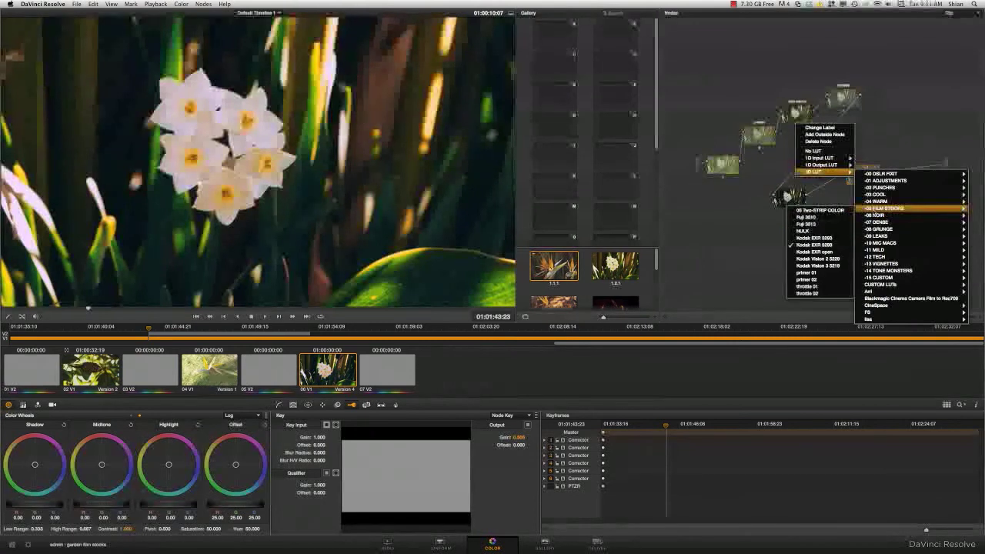
pyautogui.click(806, 223)
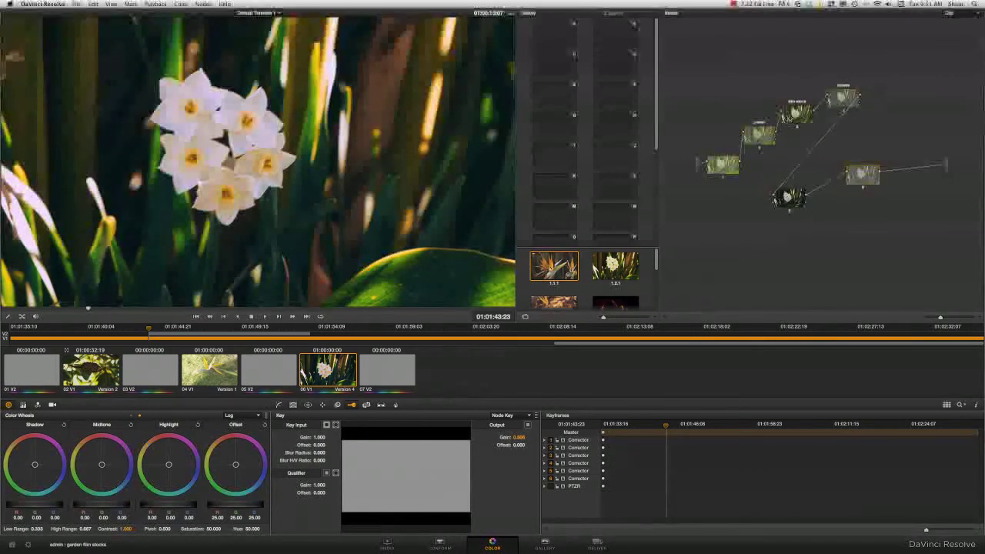
# Try the Kodak Vision 2 5229 film stock 3D LUT on the flower clip's film stock node.
pyautogui.rightClick(796, 117)
pyautogui.moveTo(819, 158)
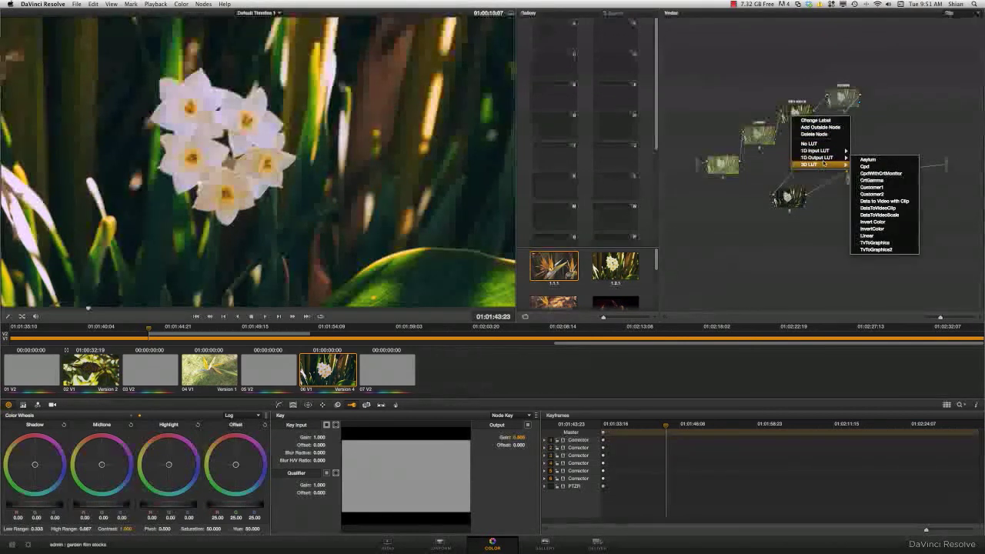
pyautogui.moveTo(906, 198)
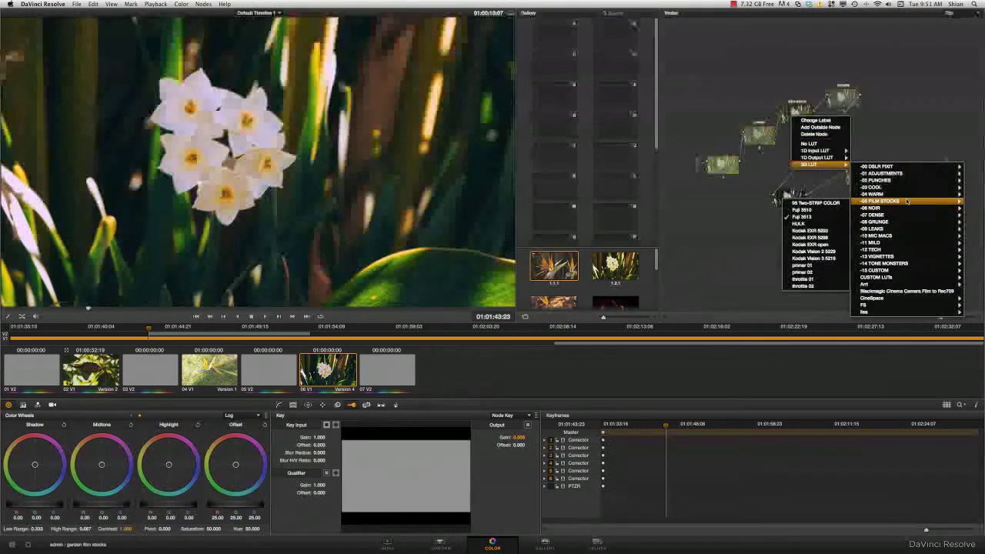
pyautogui.click(825, 252)
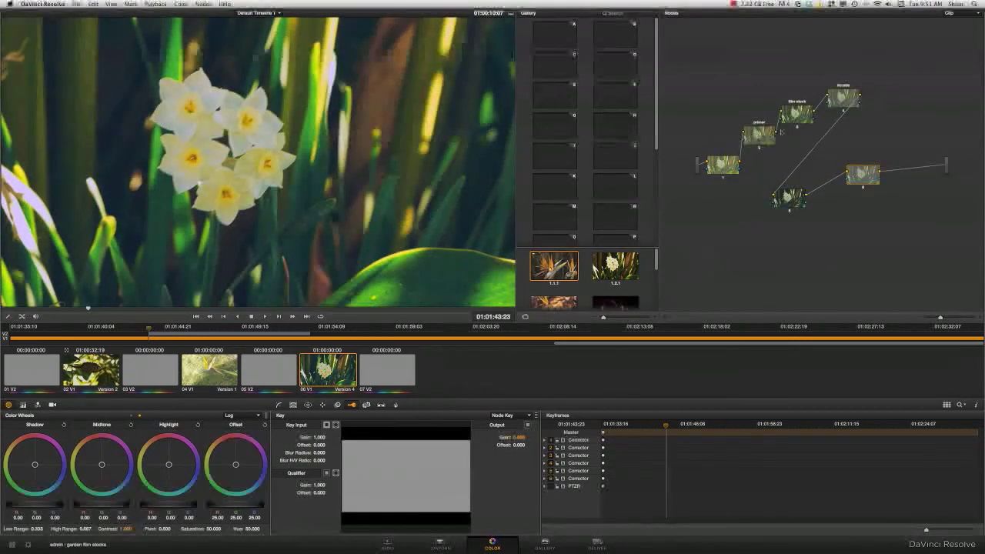
# Try the Kodak Vision 3 5219 film stock 3D LUT on the film stock node.
pyautogui.rightClick(797, 113)
pyautogui.moveTo(827, 163)
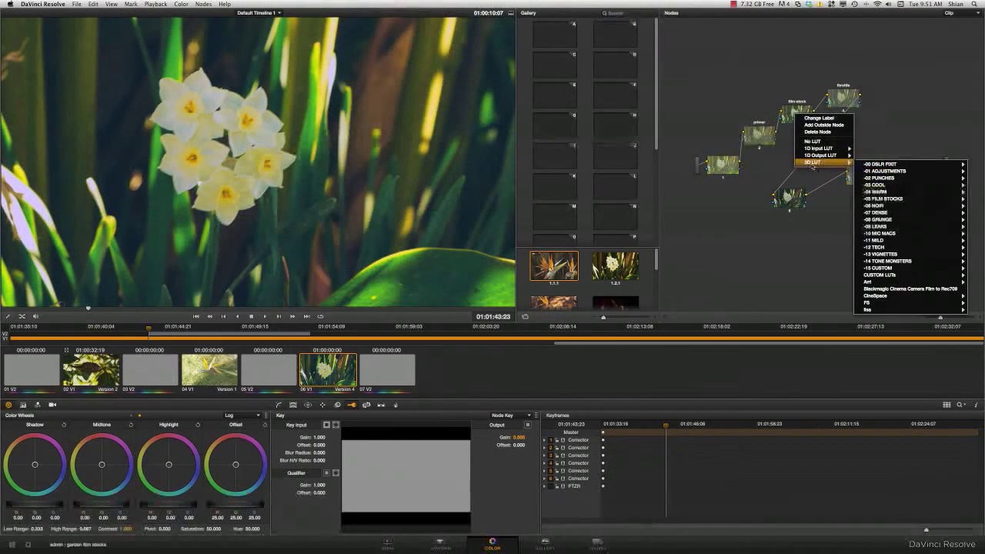
pyautogui.moveTo(897, 198)
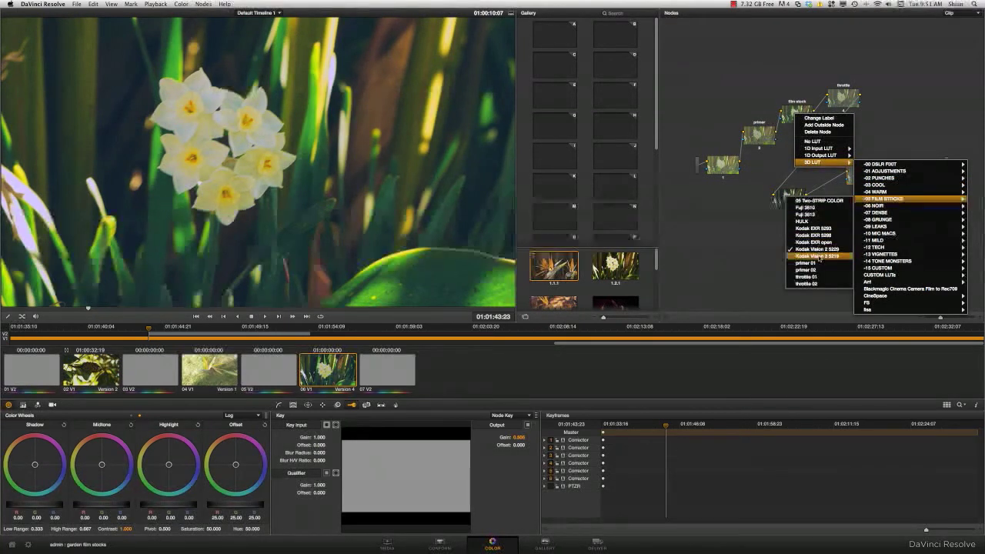
pyautogui.click(818, 255)
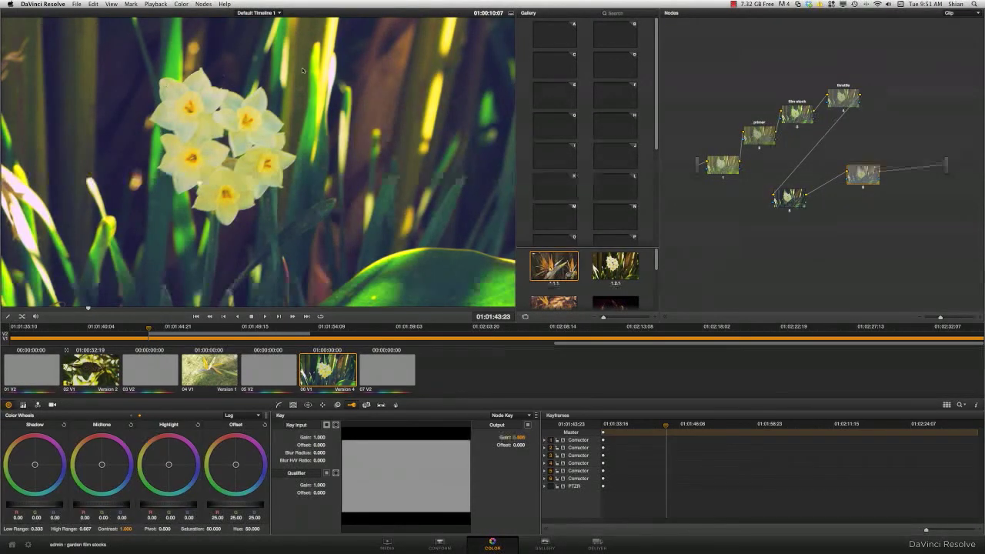
# Try the Kodak EXR 5298 film stock 3D LUT on the film stock node.
pyautogui.rightClick(796, 116)
pyautogui.moveTo(812, 165)
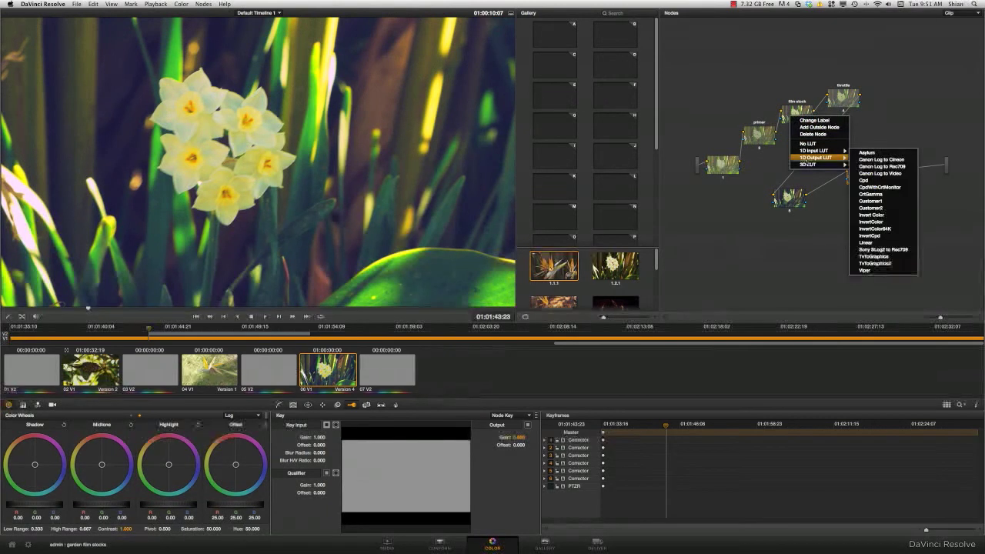
pyautogui.moveTo(866, 215)
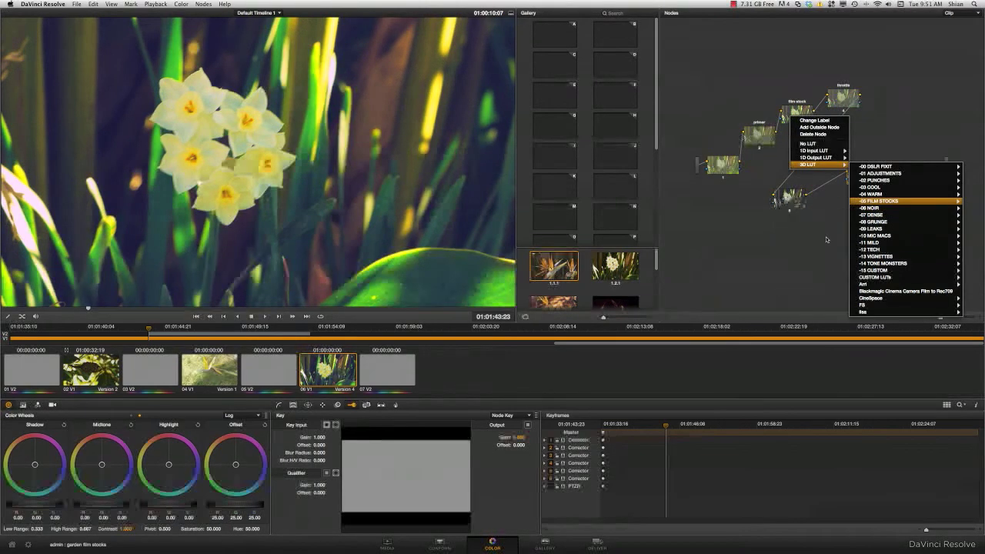
pyautogui.click(826, 237)
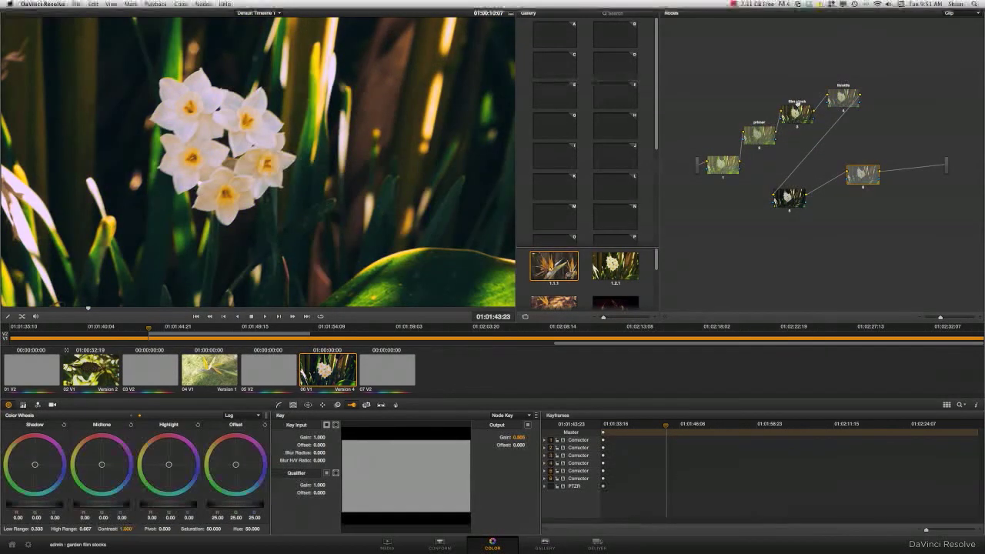
# Try the Kodak EXR 5293 film stock 3D LUT on the film stock node.
pyautogui.rightClick(798, 102)
pyautogui.moveTo(845, 164)
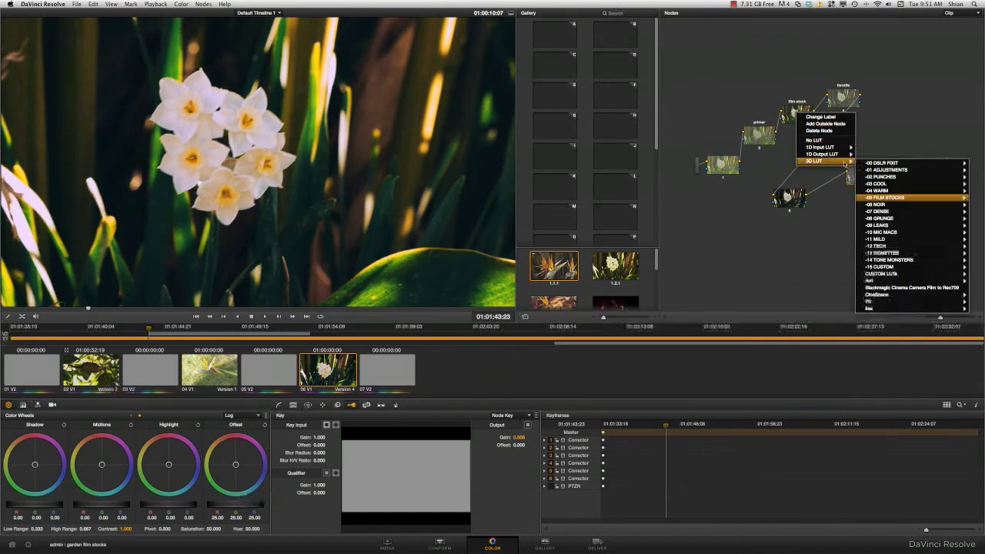
pyautogui.moveTo(861, 211)
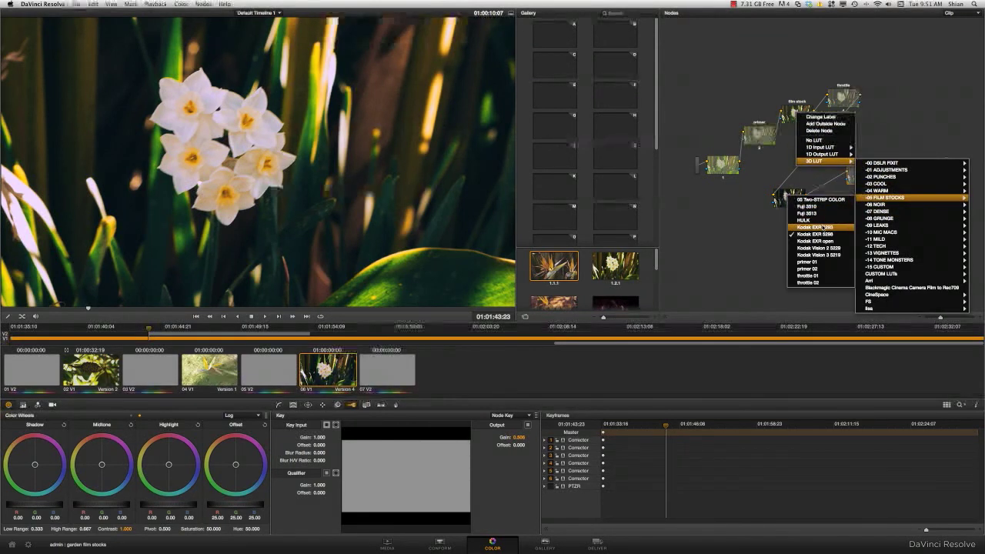
pyautogui.click(822, 227)
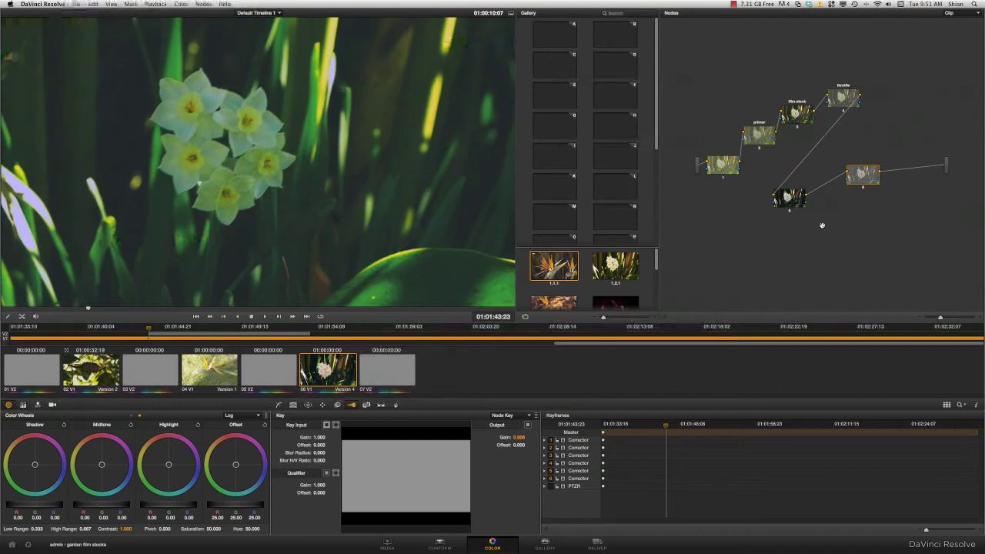
# Try the Kodak EXR open film stock 3D LUT on the film stock node.
pyautogui.rightClick(799, 117)
pyautogui.moveTo(829, 166)
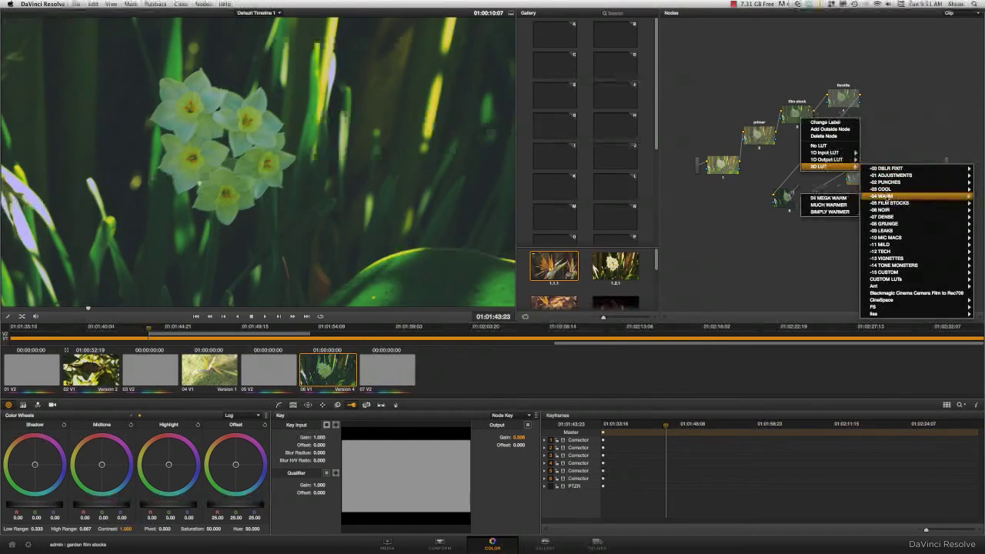
pyautogui.moveTo(881, 209)
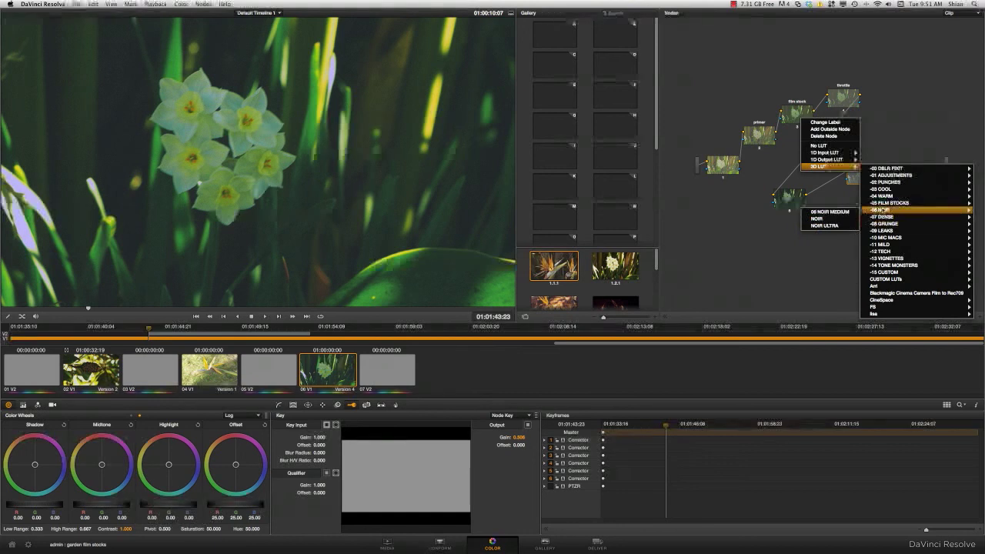
pyautogui.click(820, 246)
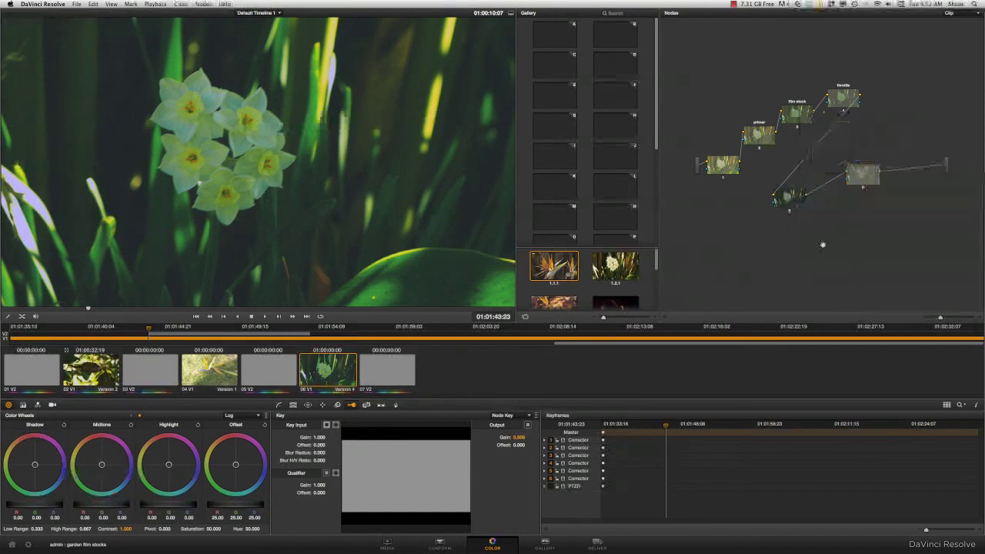
# Apply the Fuji 3510 film stock 3D LUT to the film stock node.
pyautogui.rightClick(800, 114)
pyautogui.moveTo(846, 161)
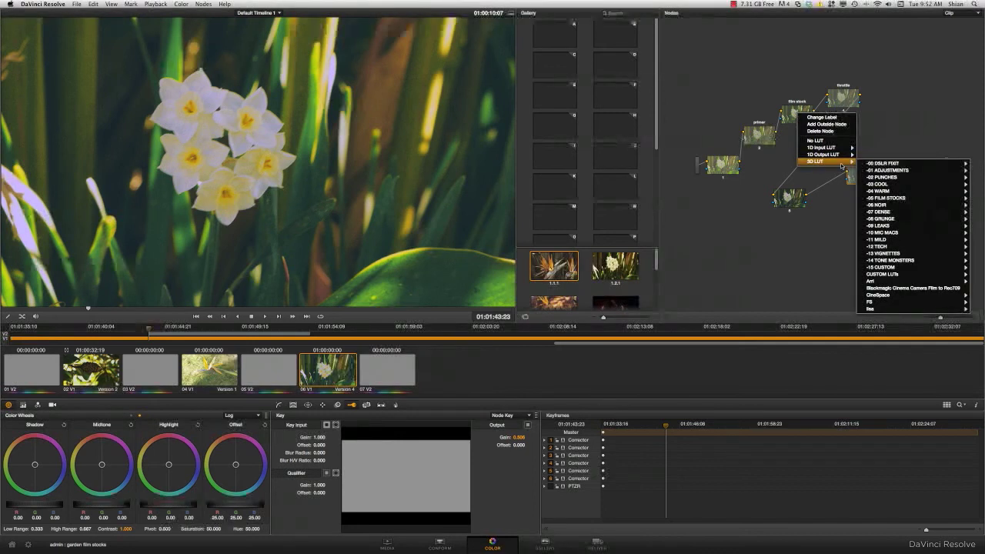
pyautogui.moveTo(898, 202)
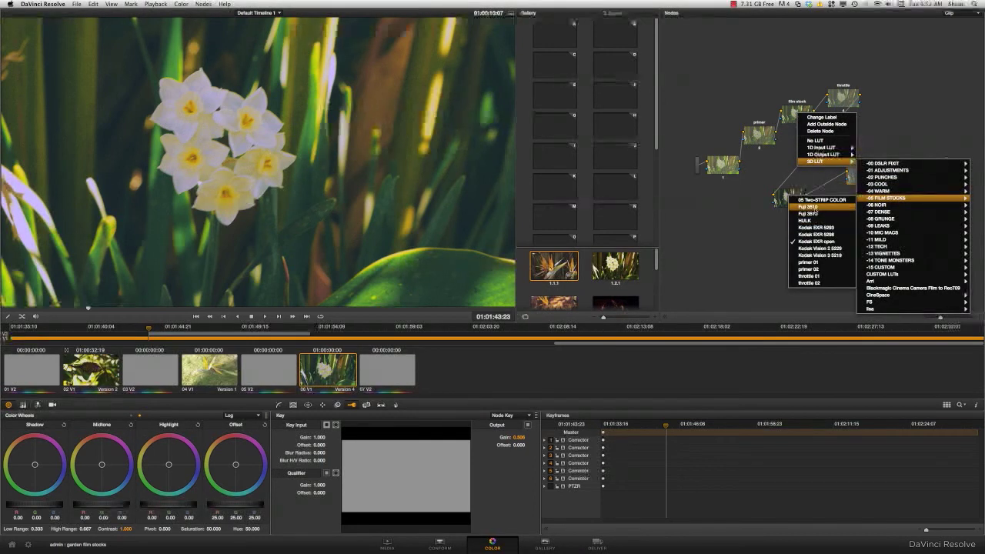
pyautogui.click(814, 208)
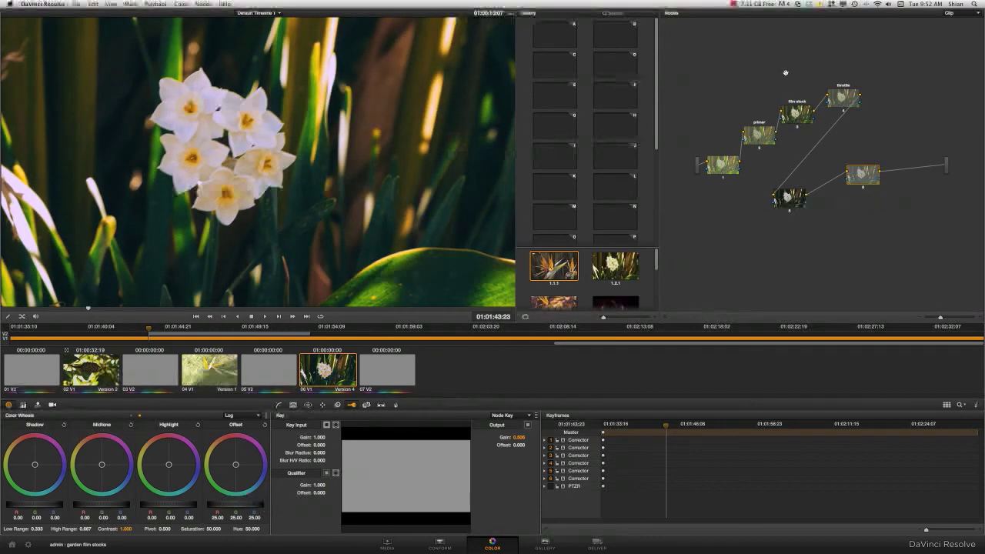
# Switch the throttle node's 3D LUT to throttle 02 from the film stocks set.
pyautogui.rightClick(844, 96)
pyautogui.moveTo(873, 143)
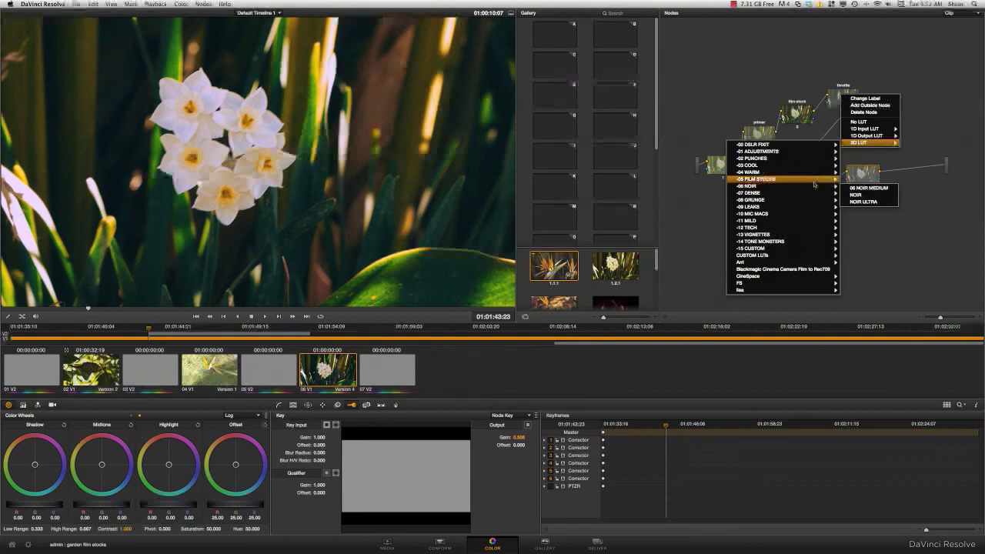
pyautogui.click(870, 264)
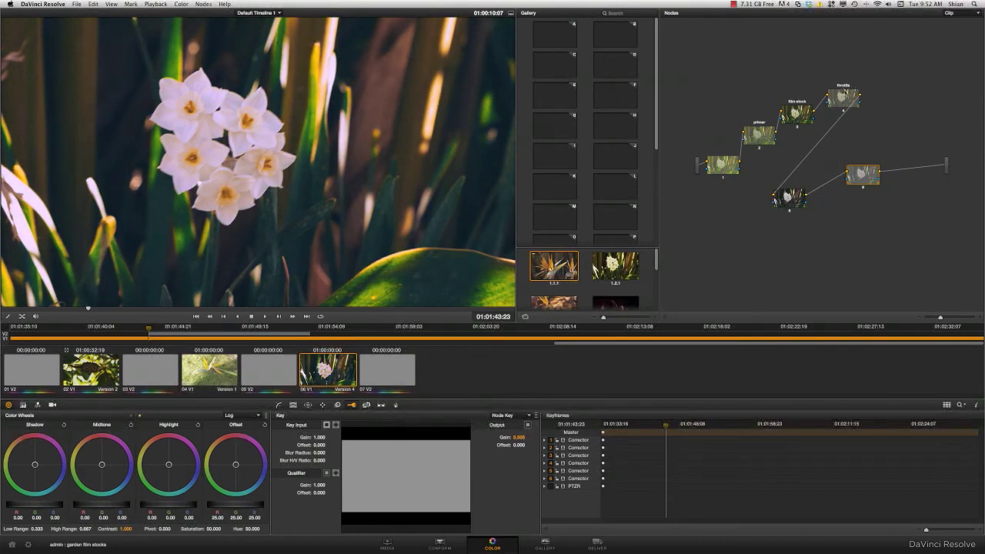
# Switch the primer node's 3D LUT to primer 02 from the film stocks set.
pyautogui.click(767, 137)
pyautogui.rightClick(768, 138)
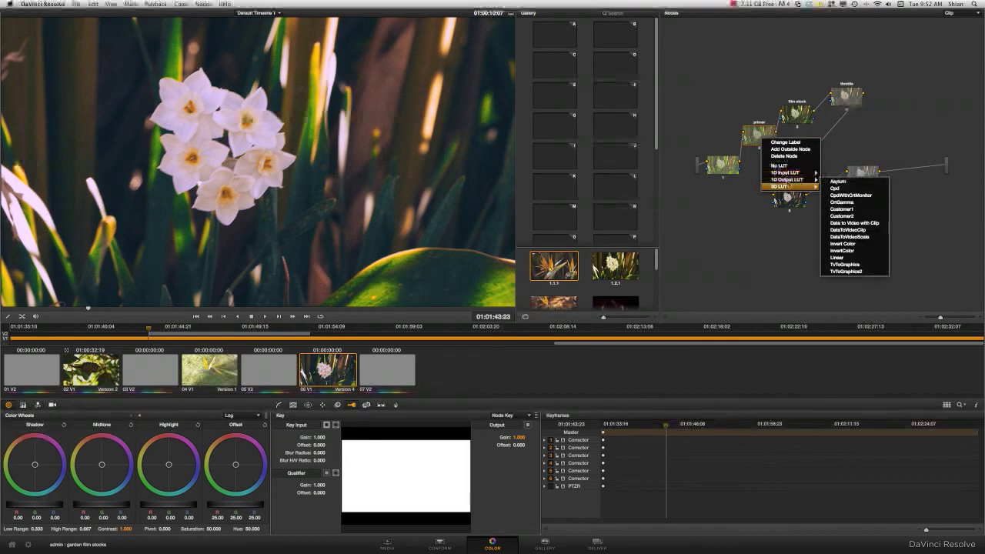
pyautogui.moveTo(793, 187)
pyautogui.moveTo(891, 227)
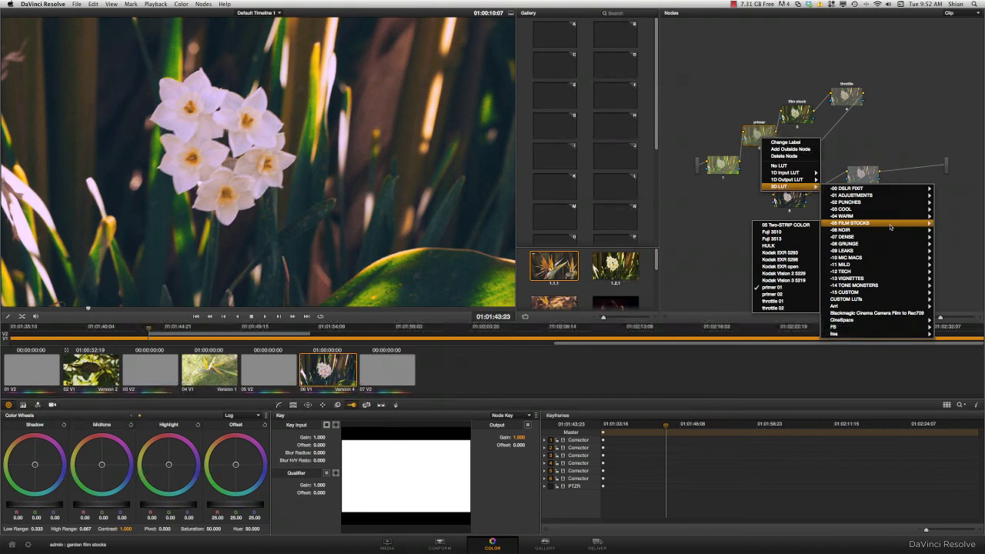
pyautogui.click(788, 293)
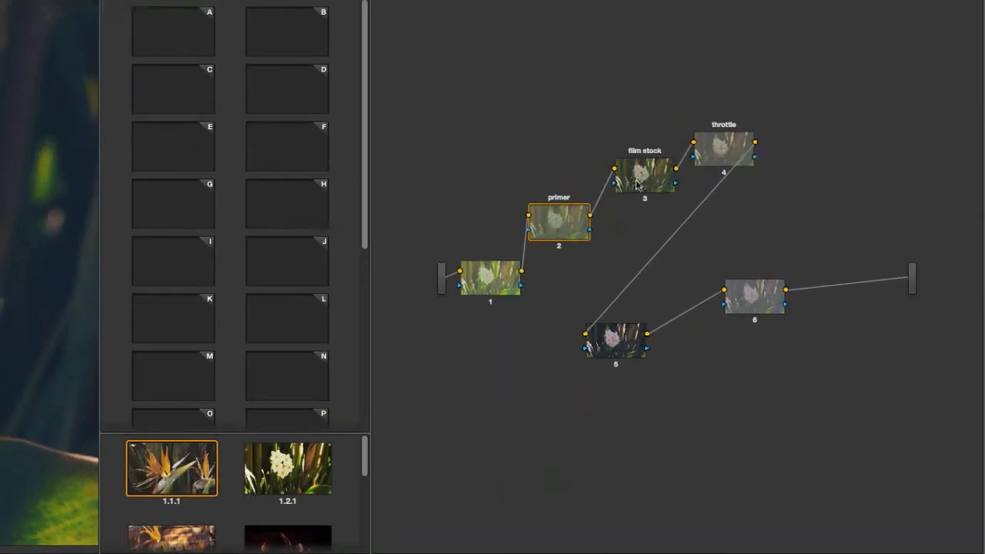
# Tidy the node graph by moving the film stock node closer to the primer and lining up nodes 5 and 6 before the output.
pyautogui.moveTo(625, 191); pyautogui.dragTo(629, 187)
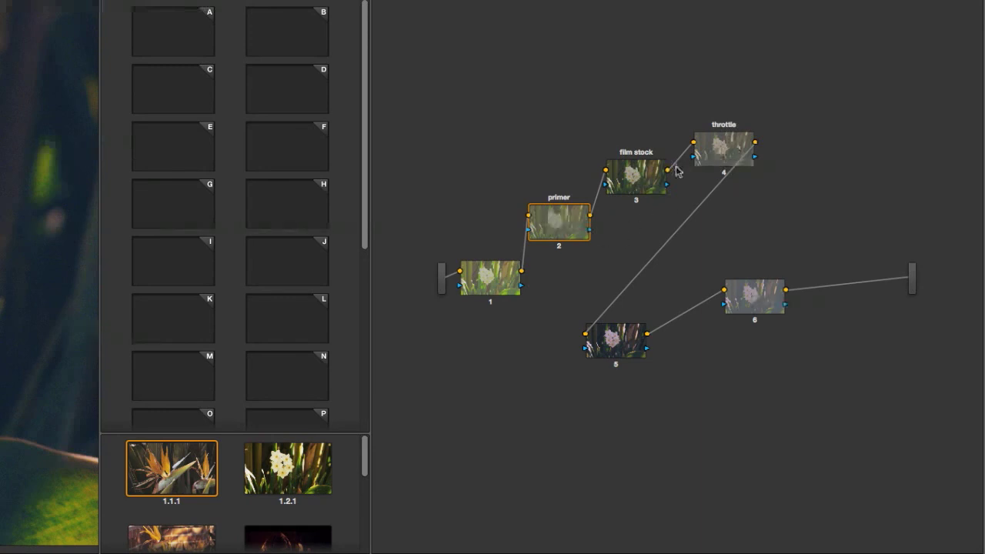
pyautogui.moveTo(641, 180); pyautogui.dragTo(641, 187)
pyautogui.moveTo(622, 350); pyautogui.dragTo(669, 309)
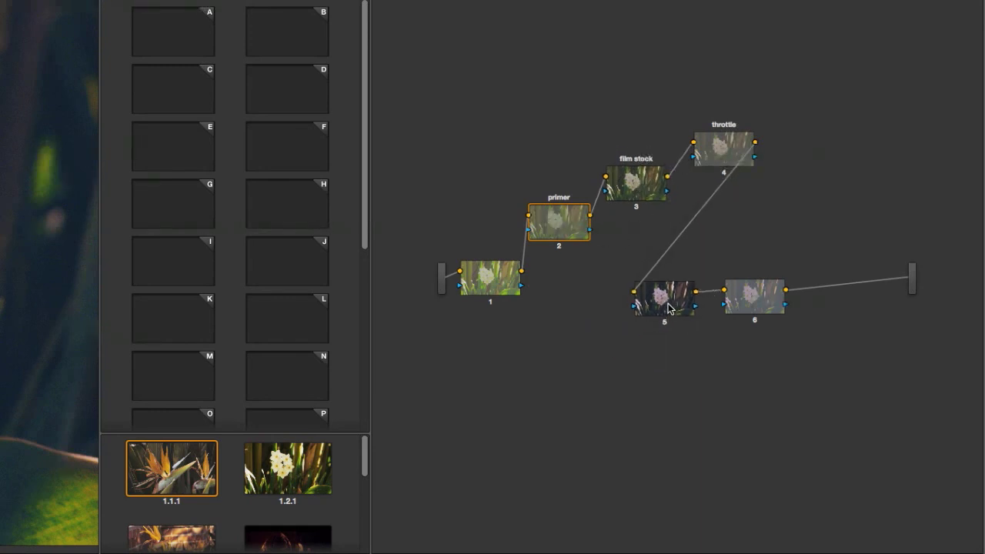
pyautogui.moveTo(747, 304); pyautogui.dragTo(782, 295)
pyautogui.moveTo(655, 304); pyautogui.dragTo(689, 290)
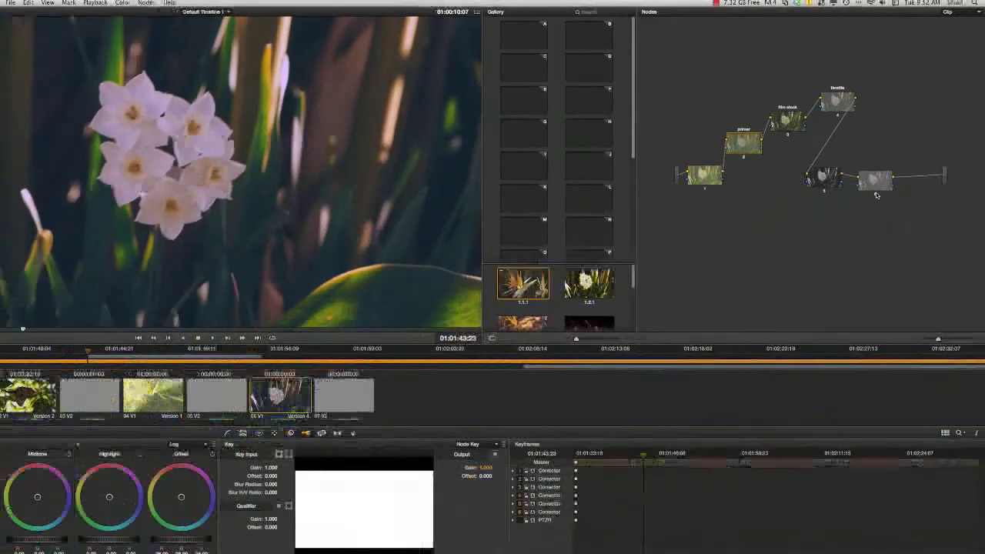
# Disable nodes 5 and 6, and slightly reposition node 1, the film stock node and the throttle node.
pyautogui.click(877, 194)
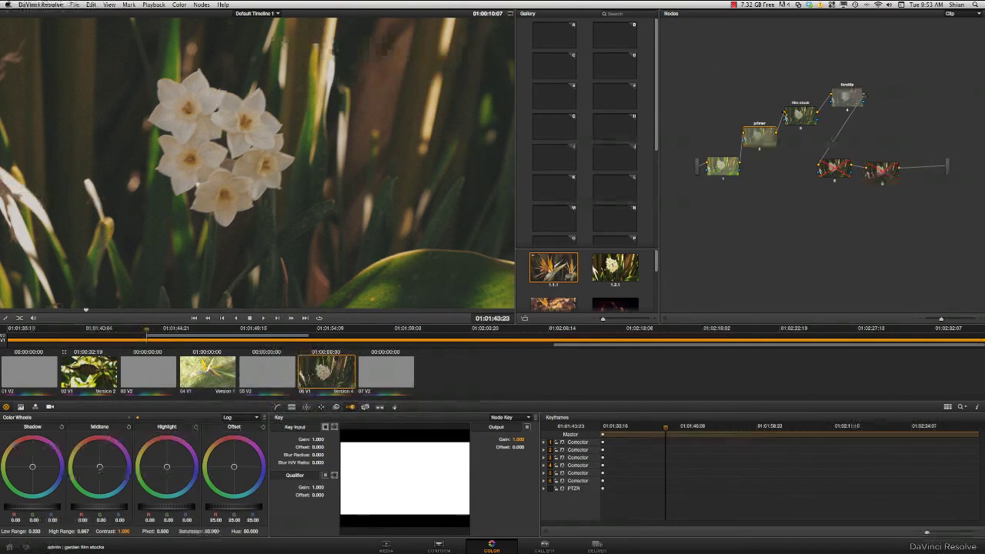
pyautogui.moveTo(727, 168); pyautogui.dragTo(782, 120)
pyautogui.moveTo(840, 104); pyautogui.dragTo(834, 107)
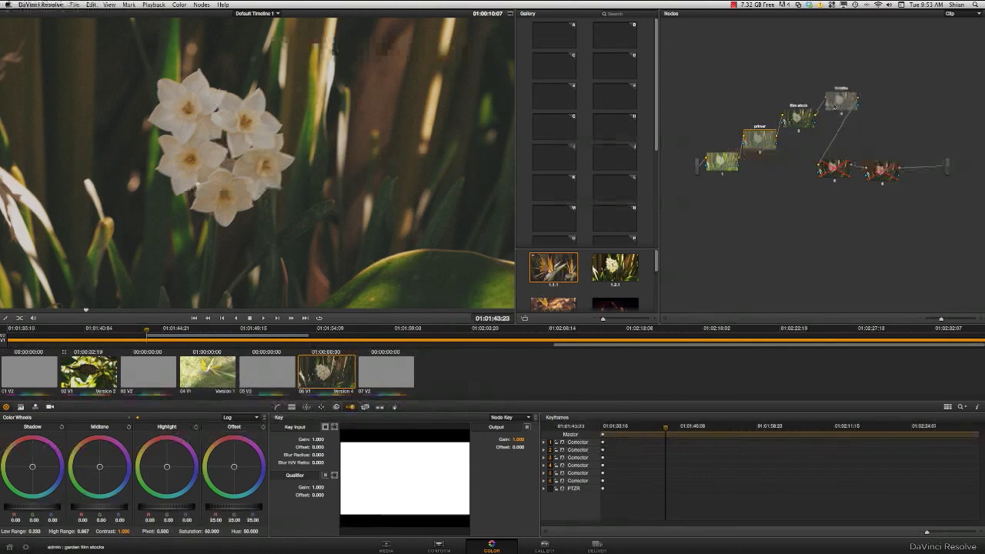